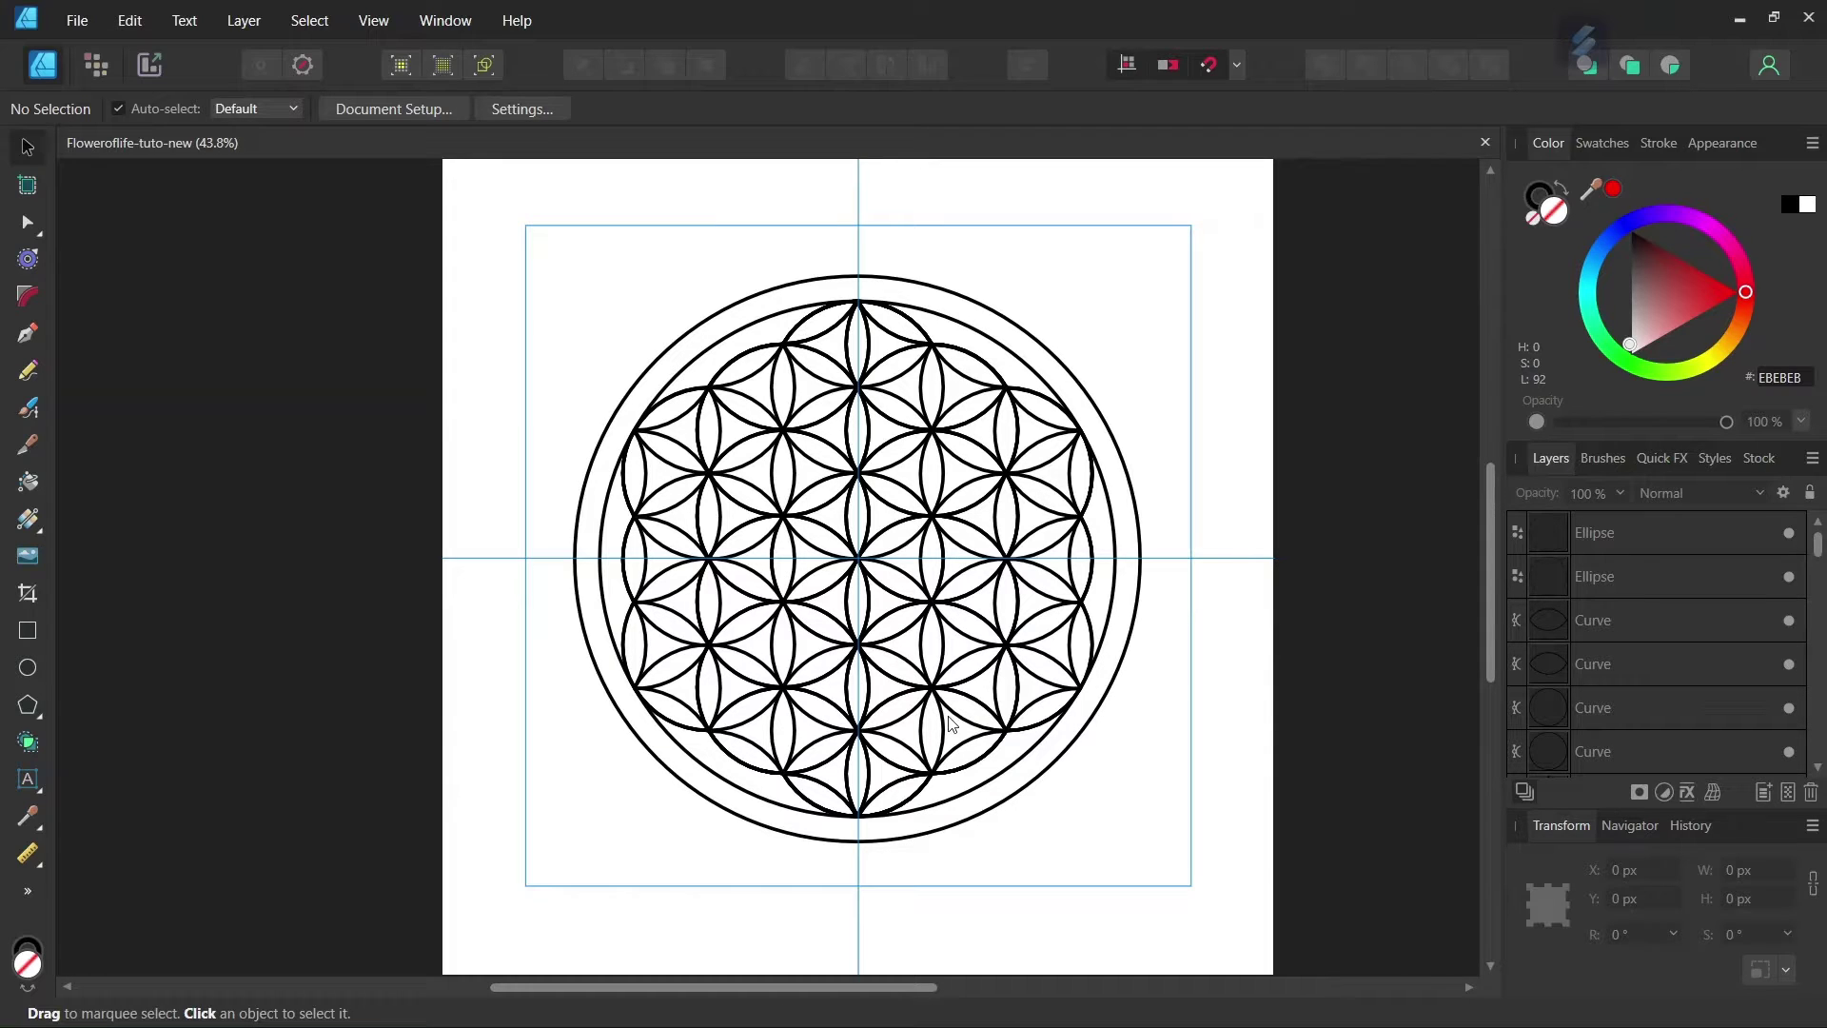
Create a new document measured in pixels, with a page width of 2000 px and a page height of 2000 px
click(78, 20)
click(89, 76)
click(1139, 677)
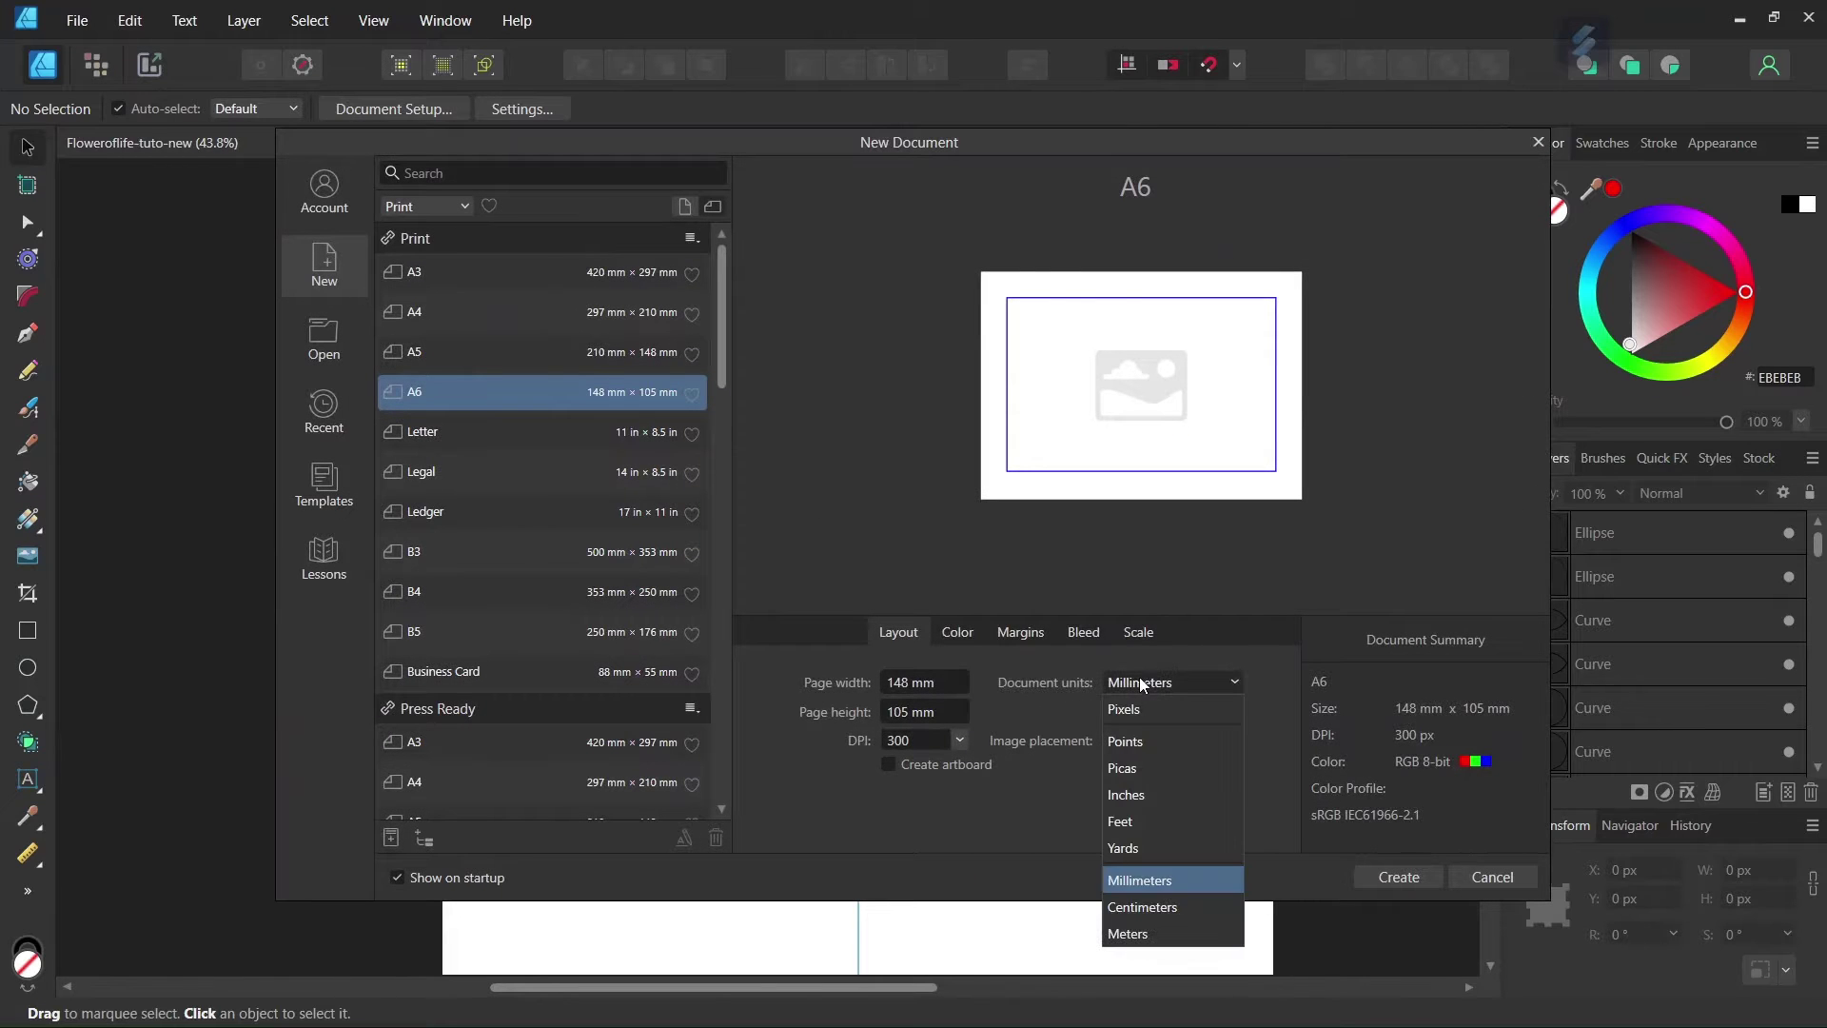
click(1140, 702)
click(922, 682)
text(2000)
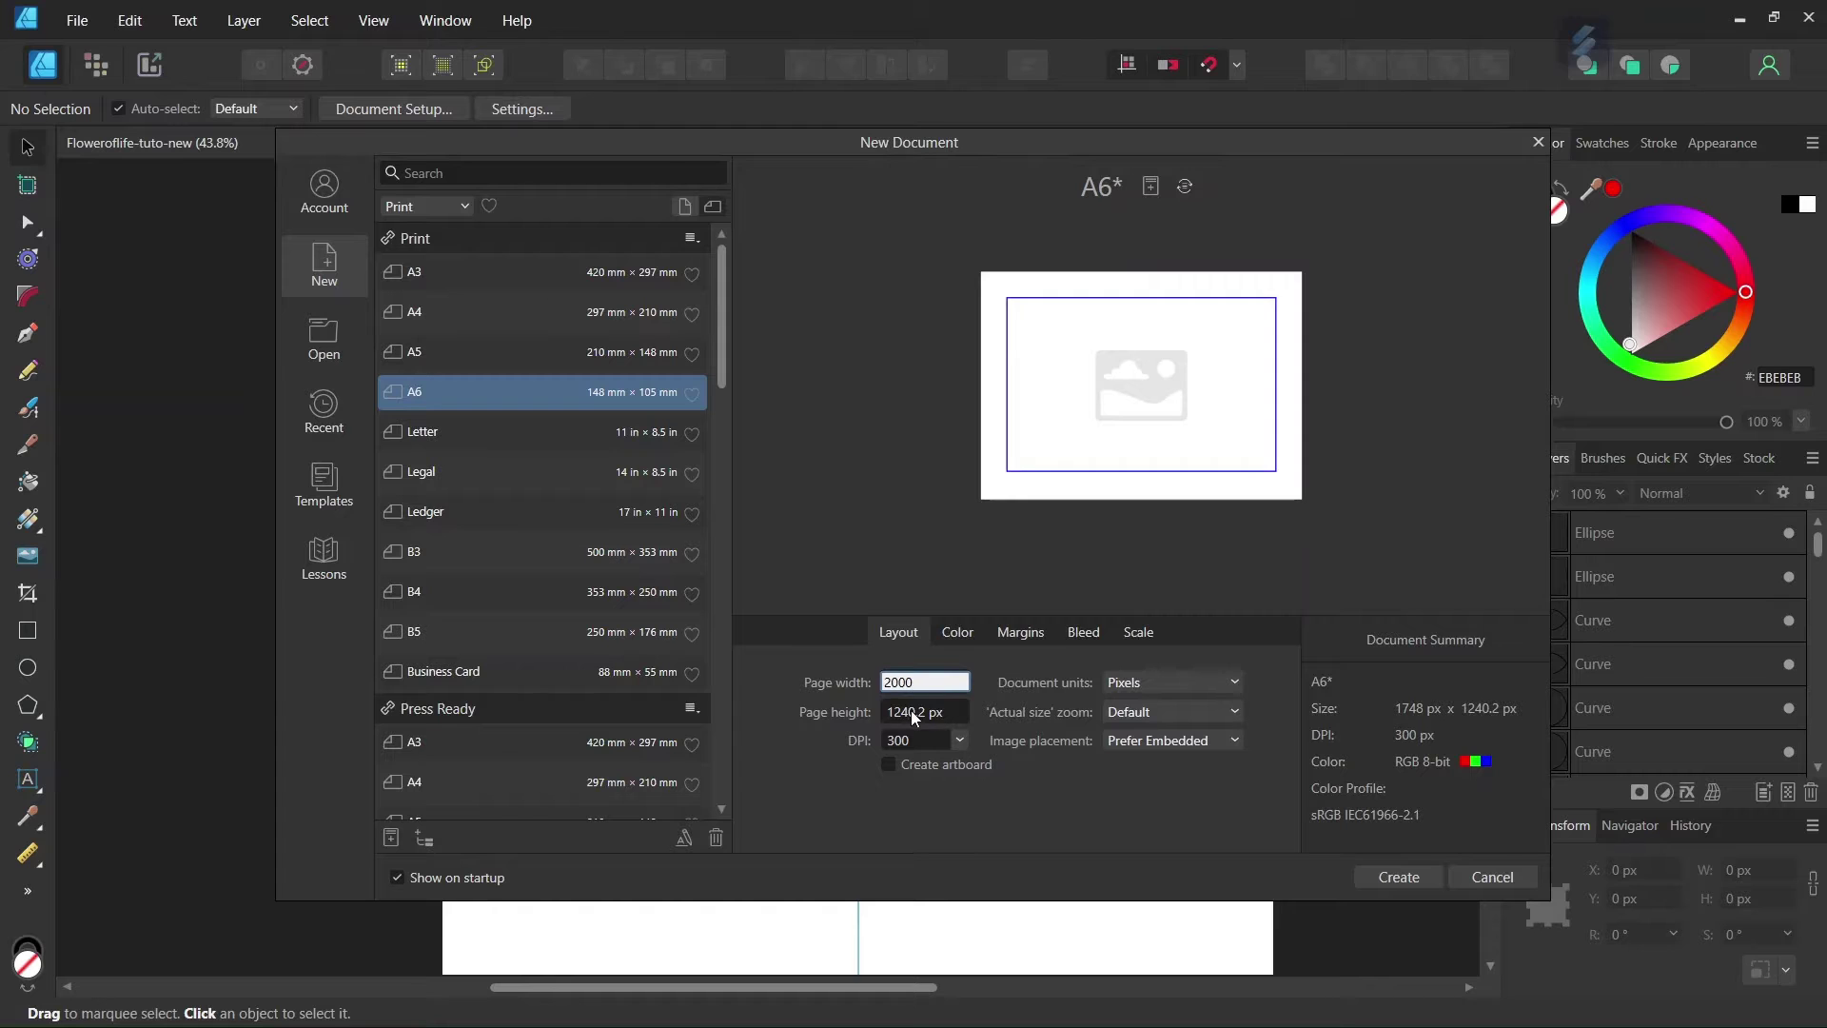
click(912, 713)
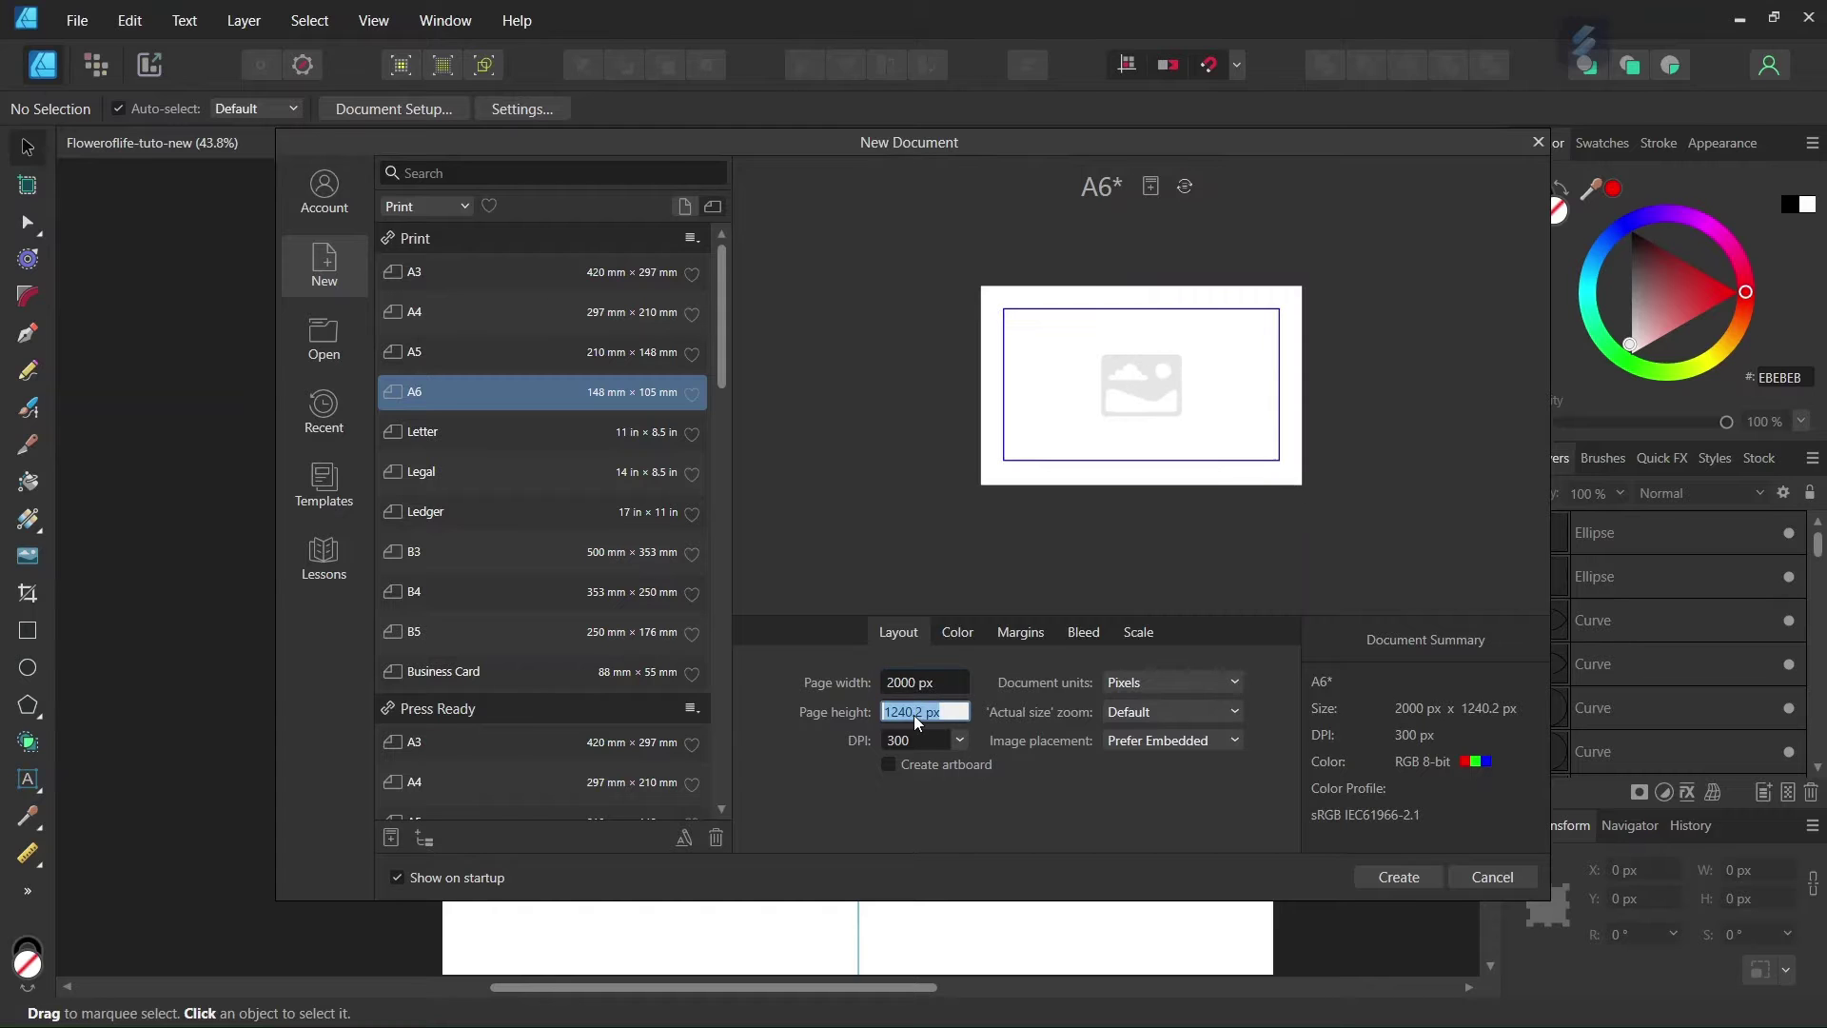
text(2000)
click(1410, 873)
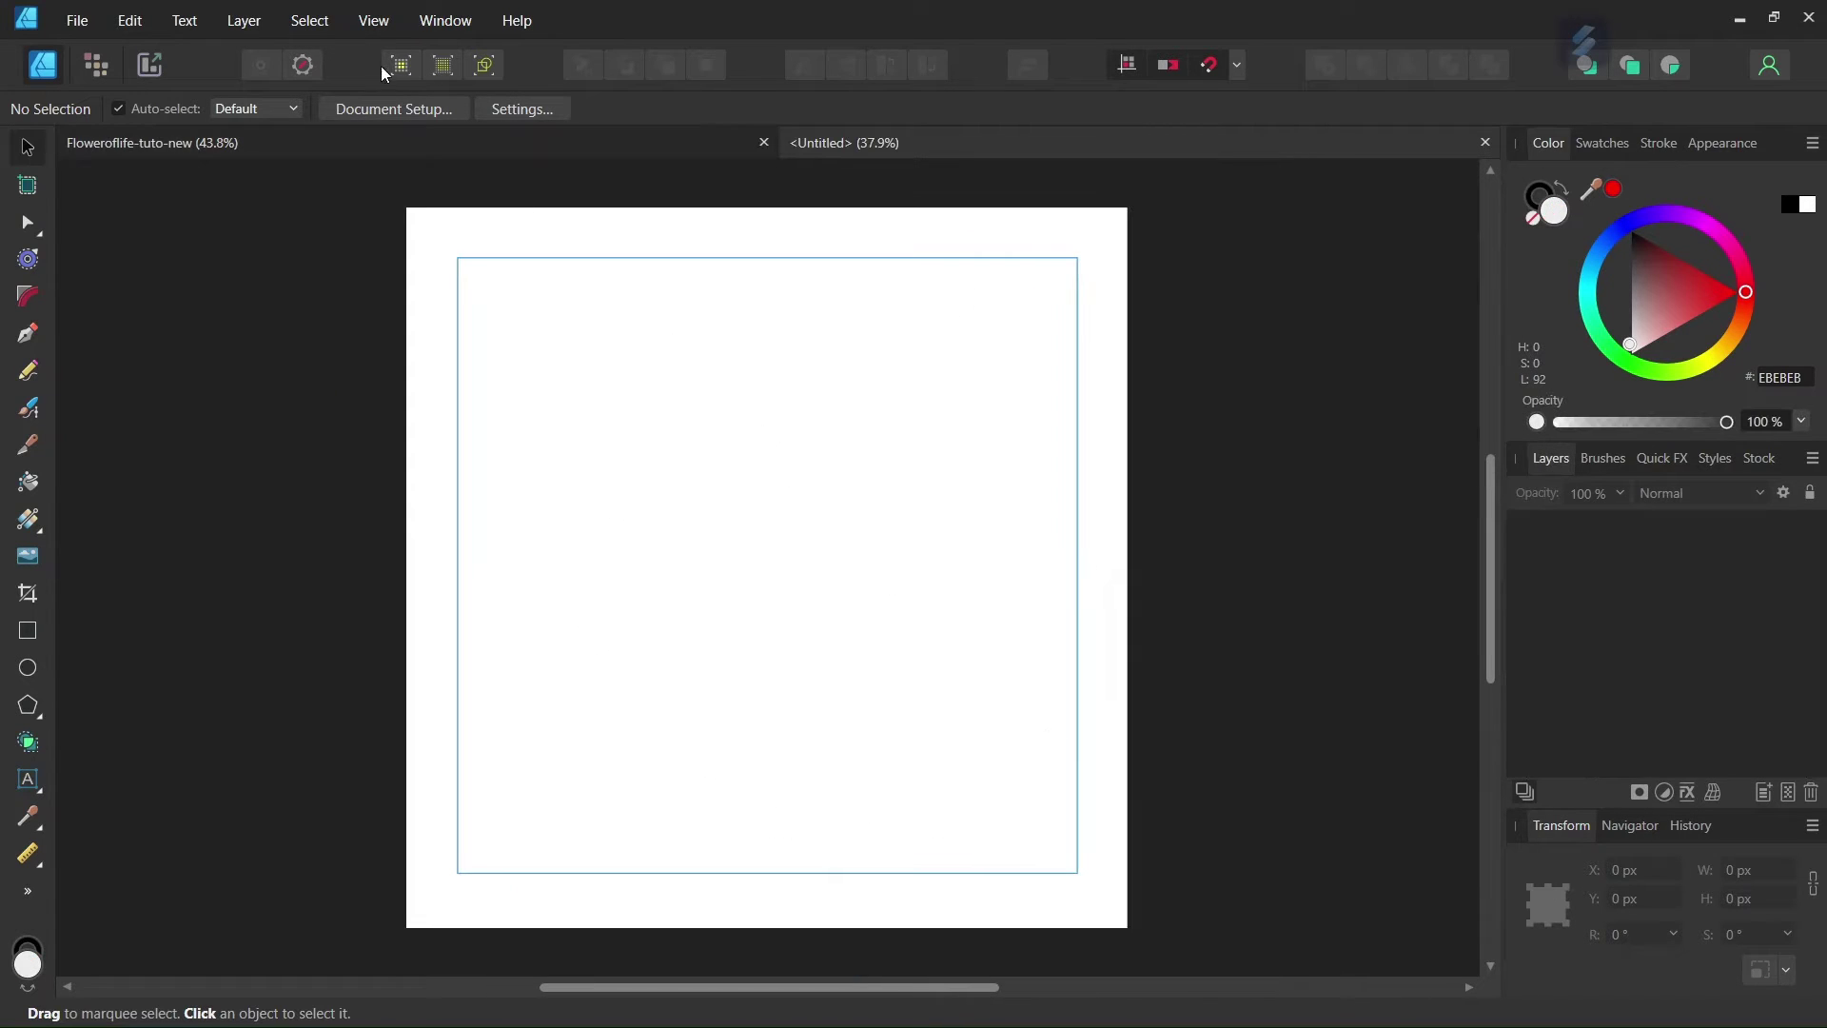
Add one horizontal and one vertical guide at 1000 px, crossing at the page centre
click(362, 26)
click(299, 462)
click(492, 630)
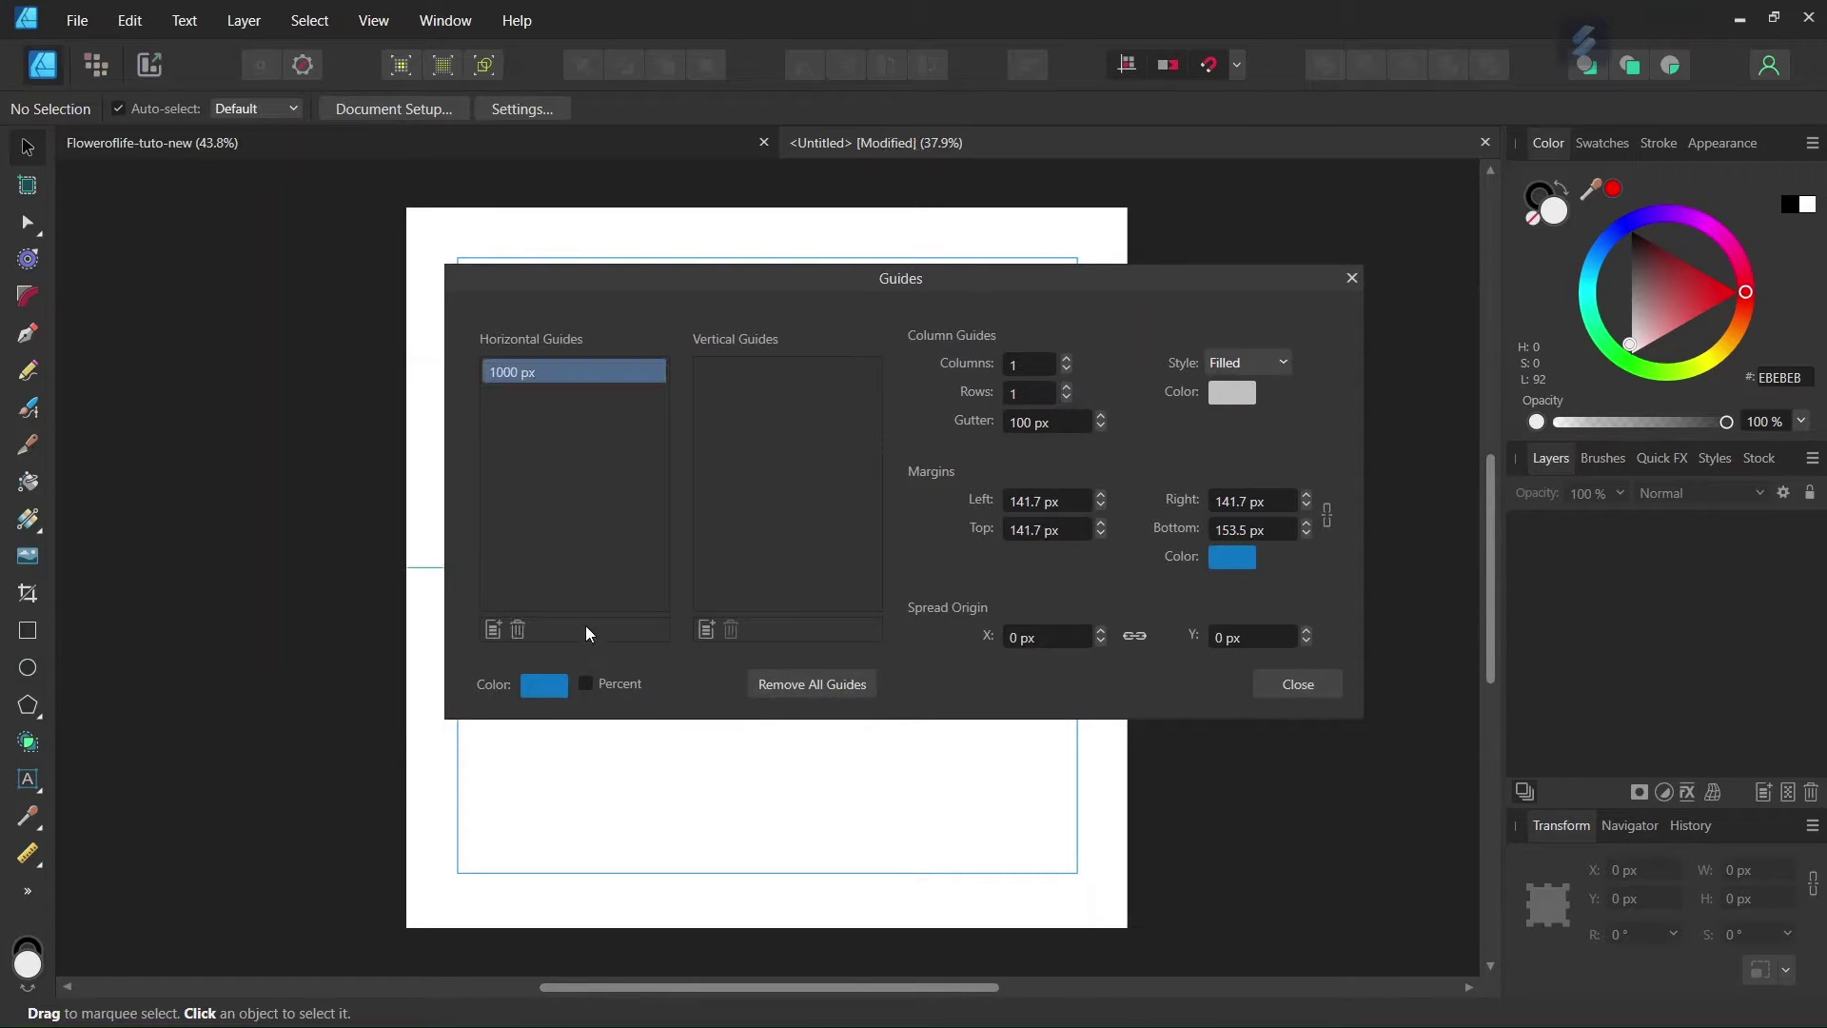
click(707, 630)
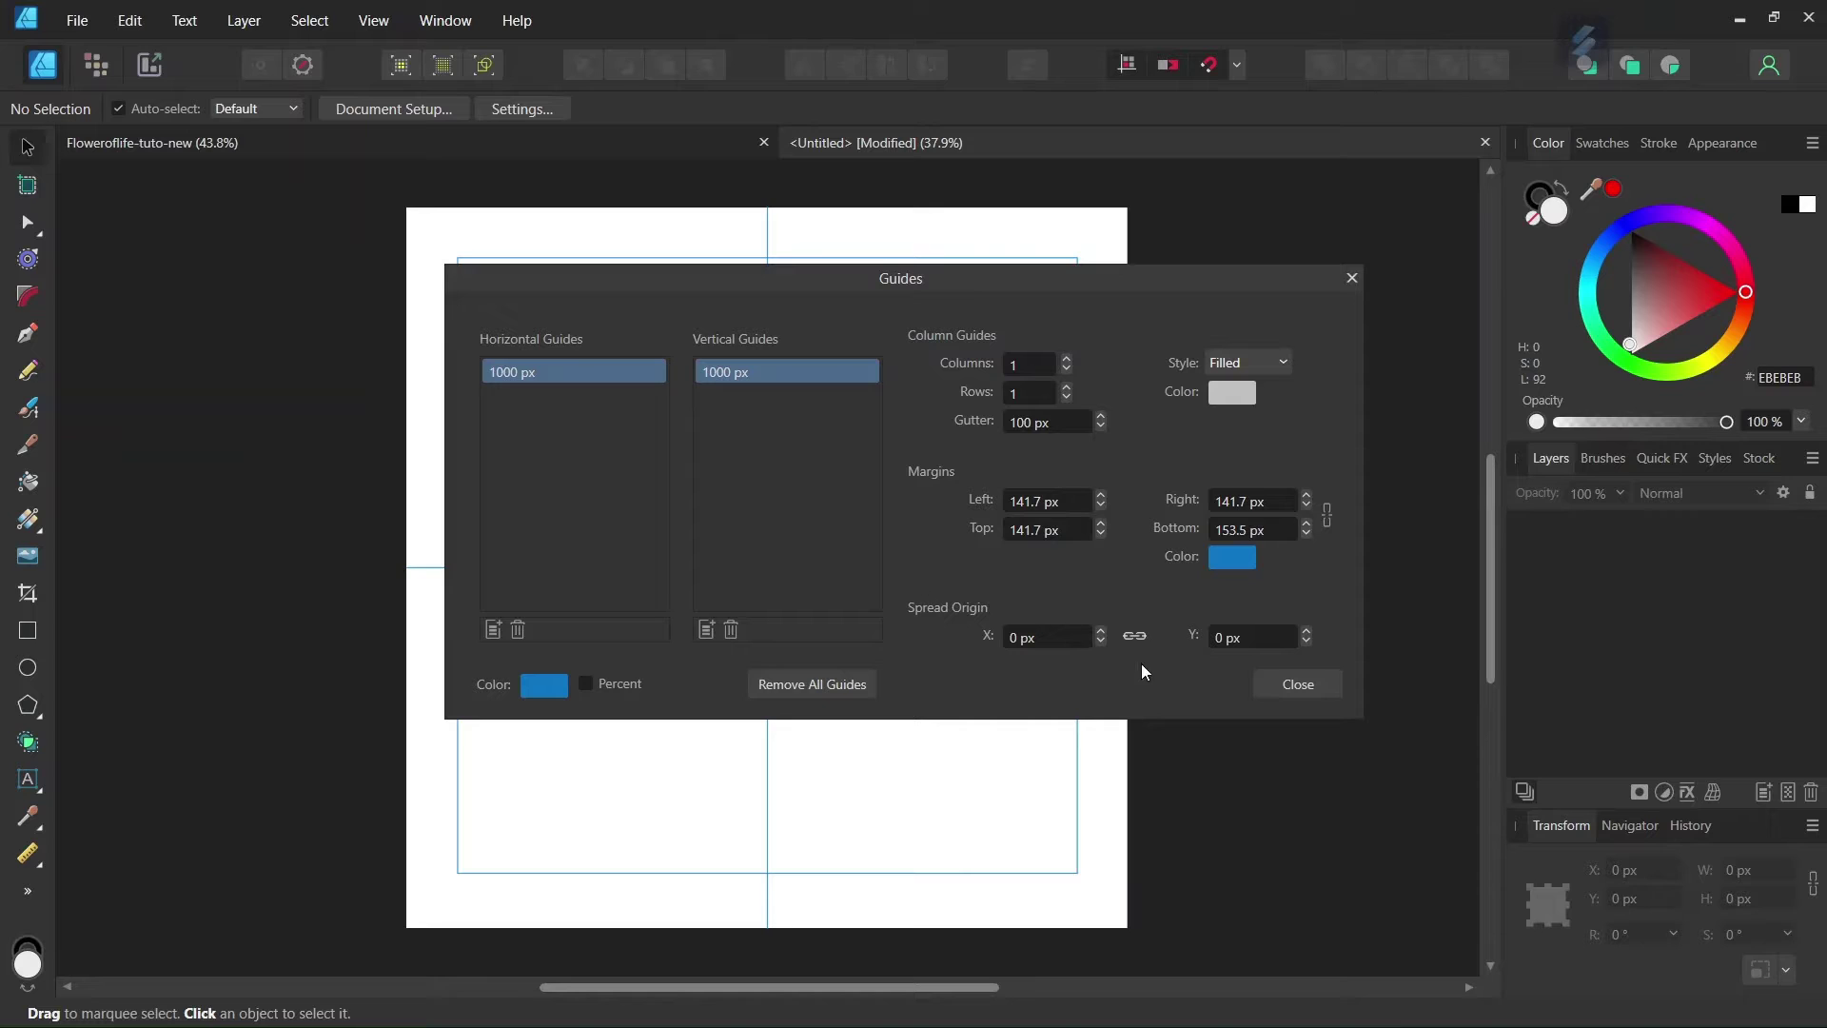
click(1303, 687)
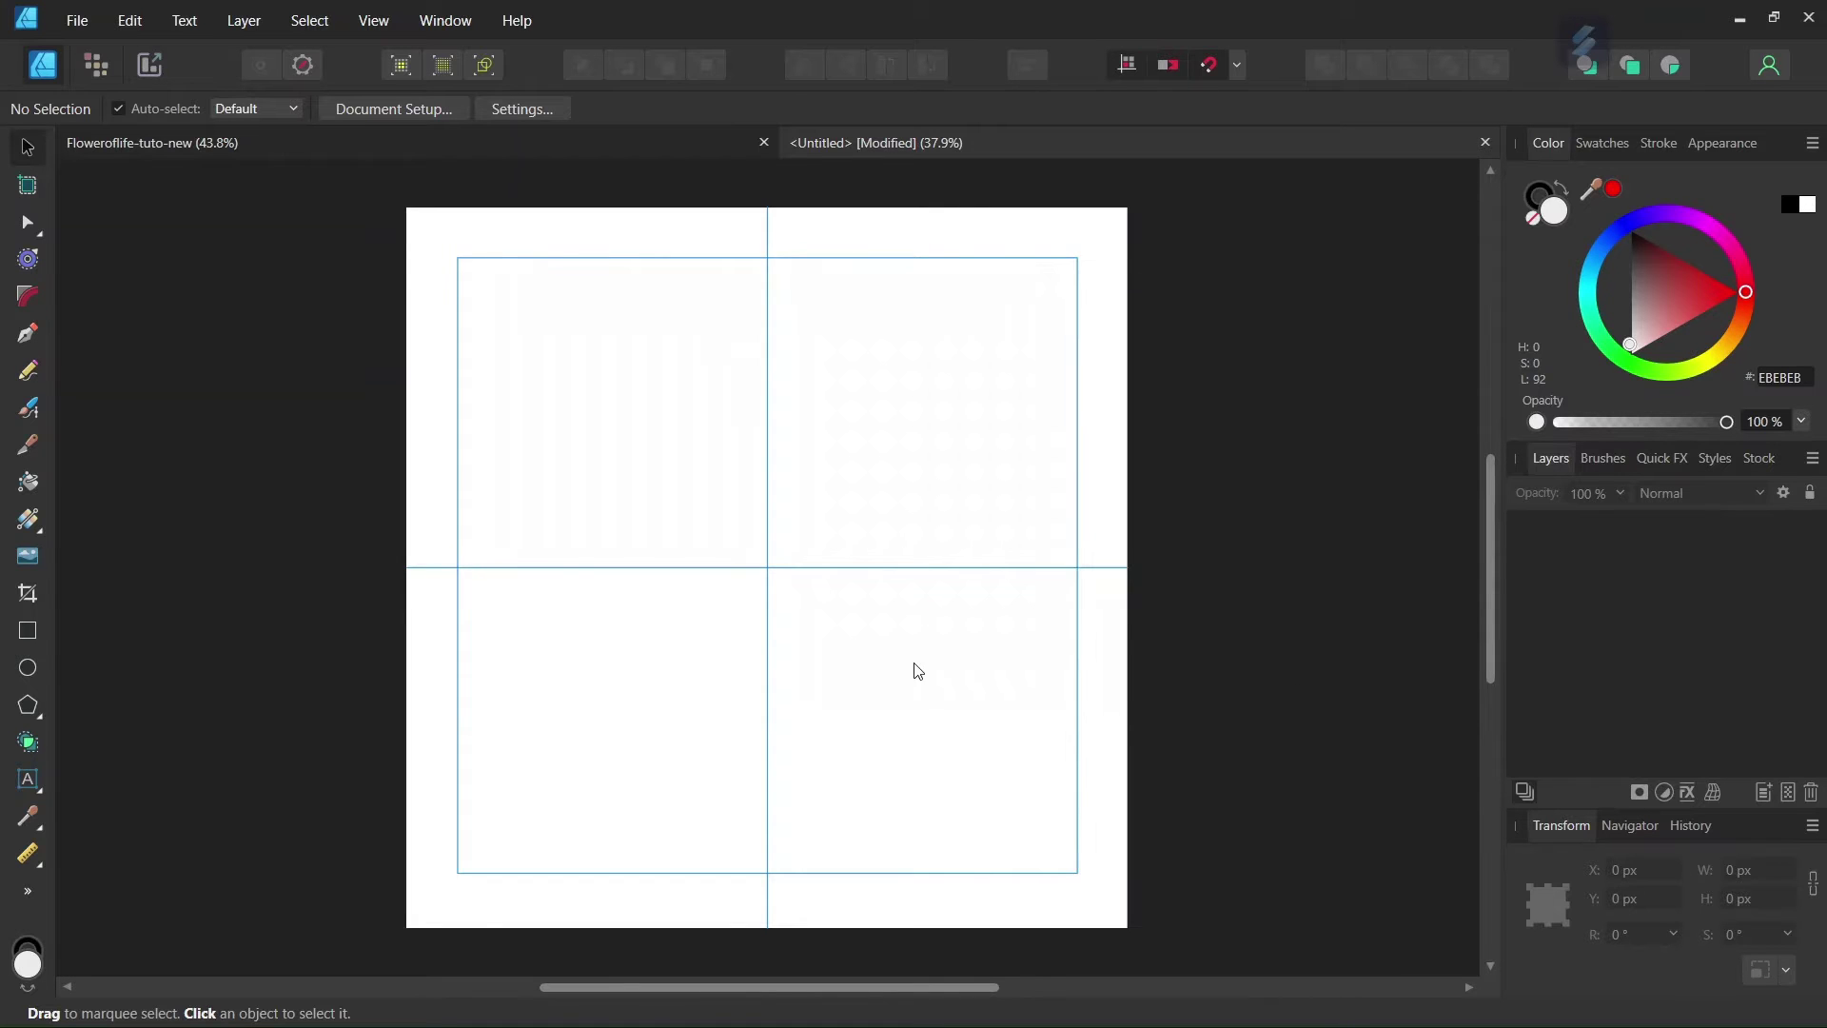
Set up the Ellipse tool with no fill and a 2 pt black stroke
click(1238, 66)
click(27, 670)
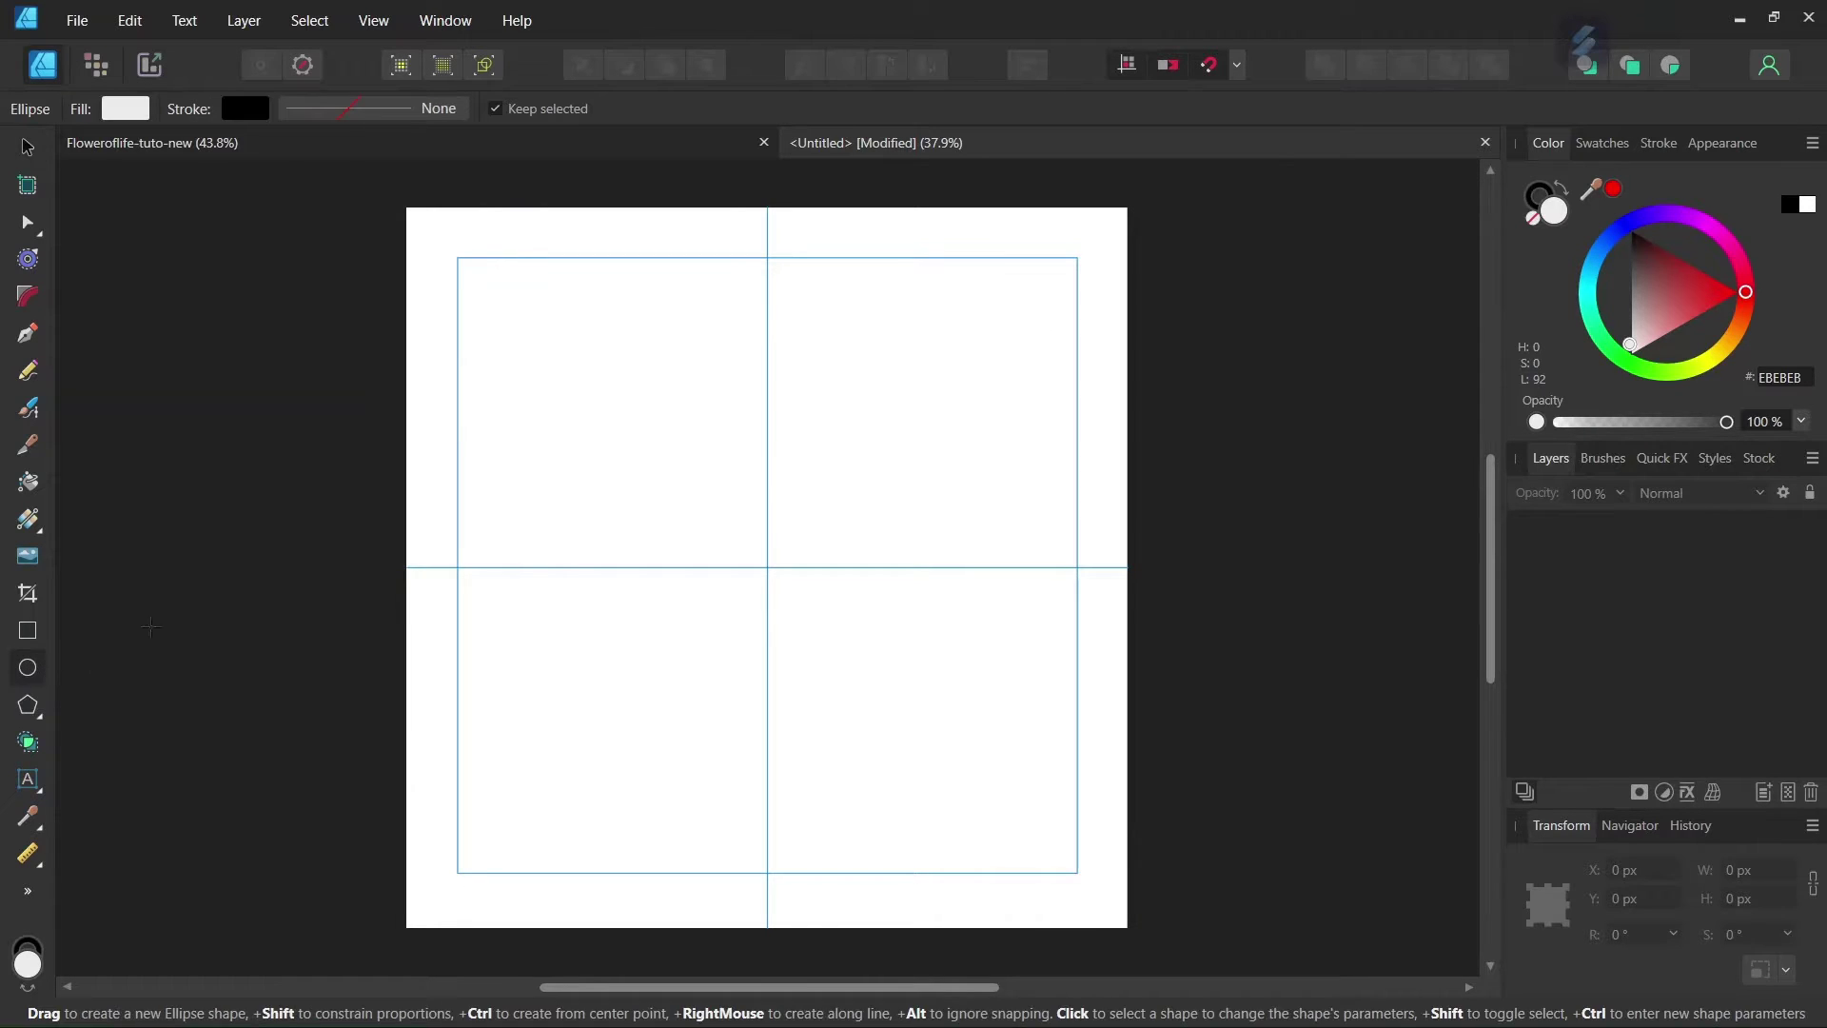
click(126, 110)
click(374, 155)
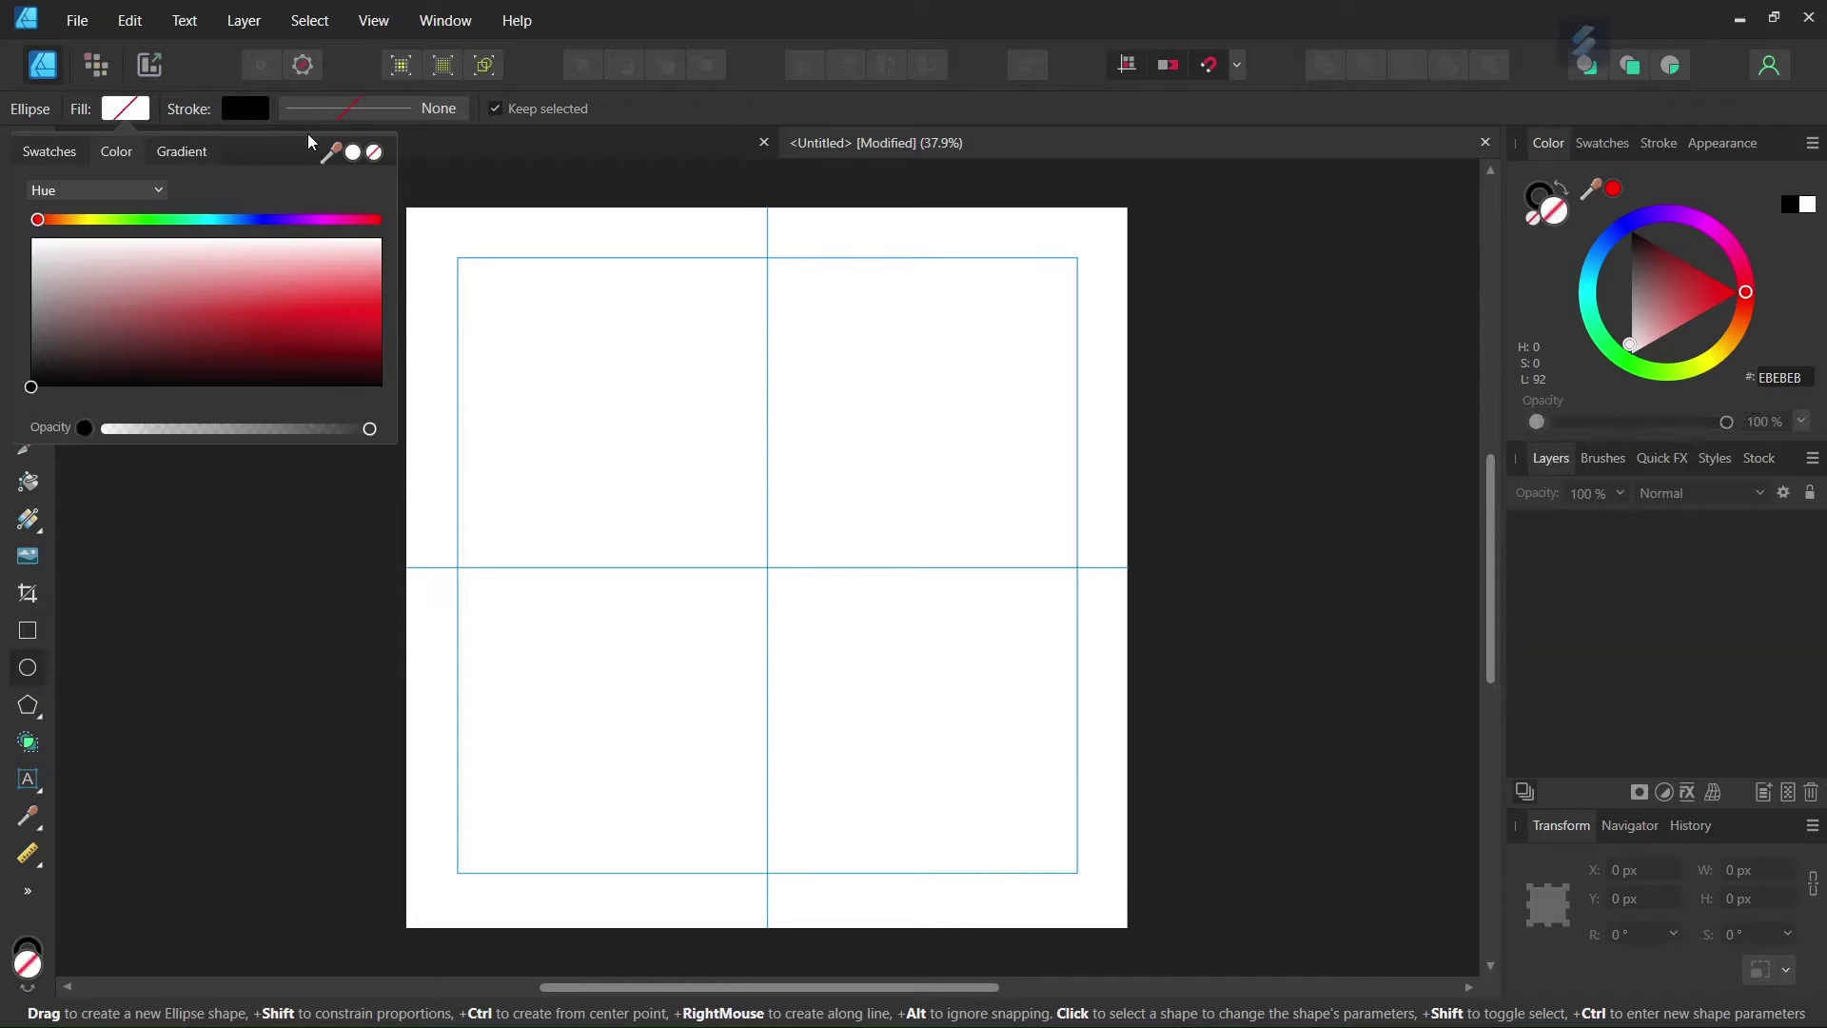
click(351, 105)
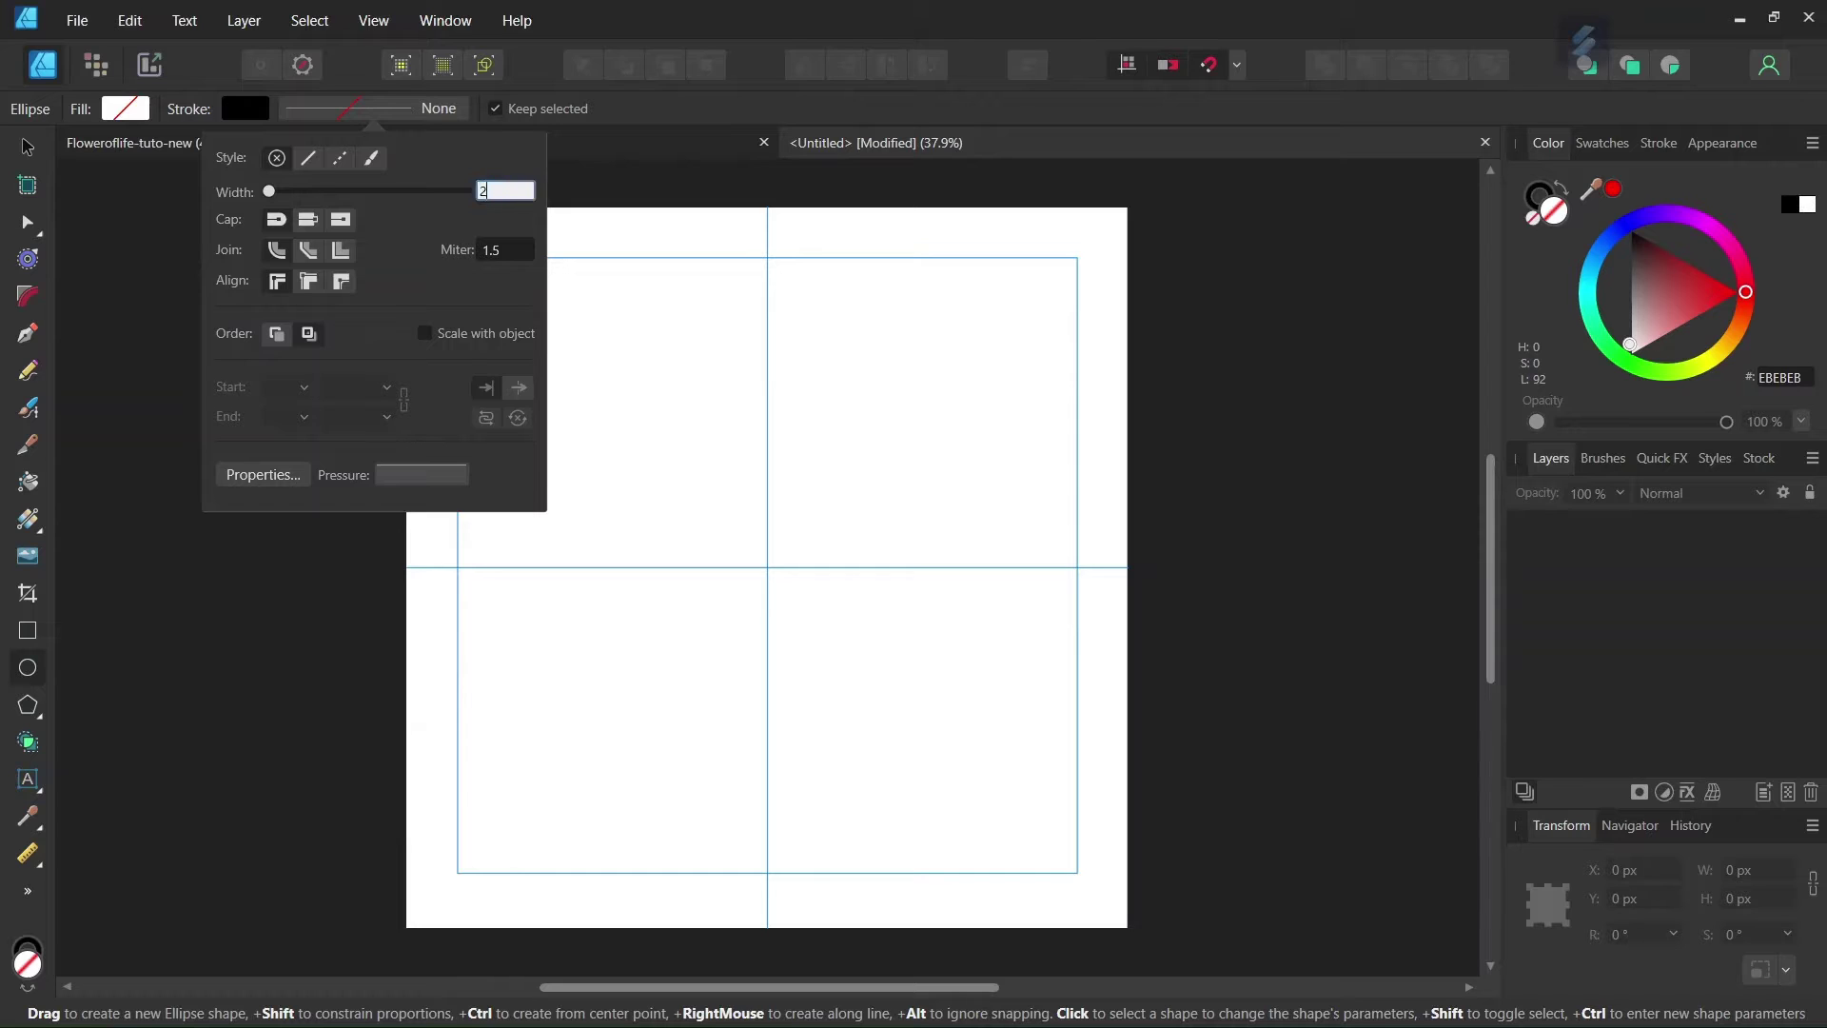
text(2)
key(Return)
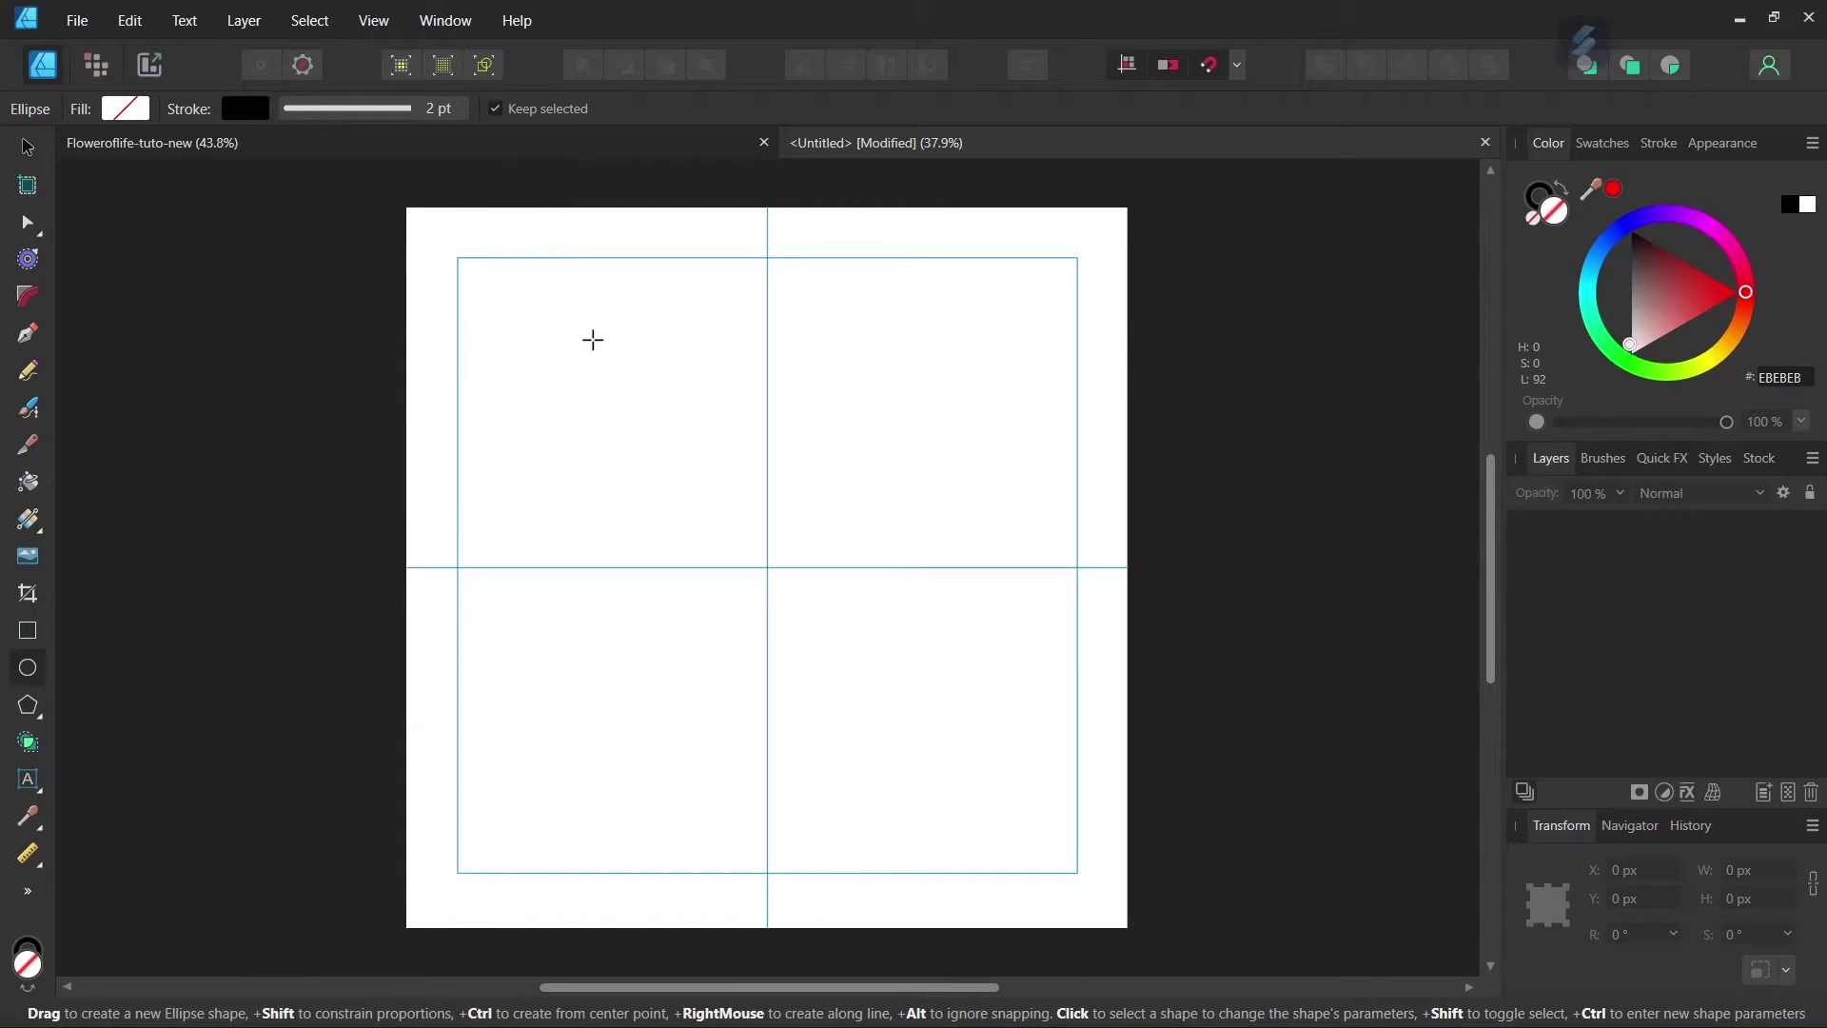
Draw an ellipse in the upper-left part of the page and size it to 400 px by 400 px
drag(590, 340, 690, 421)
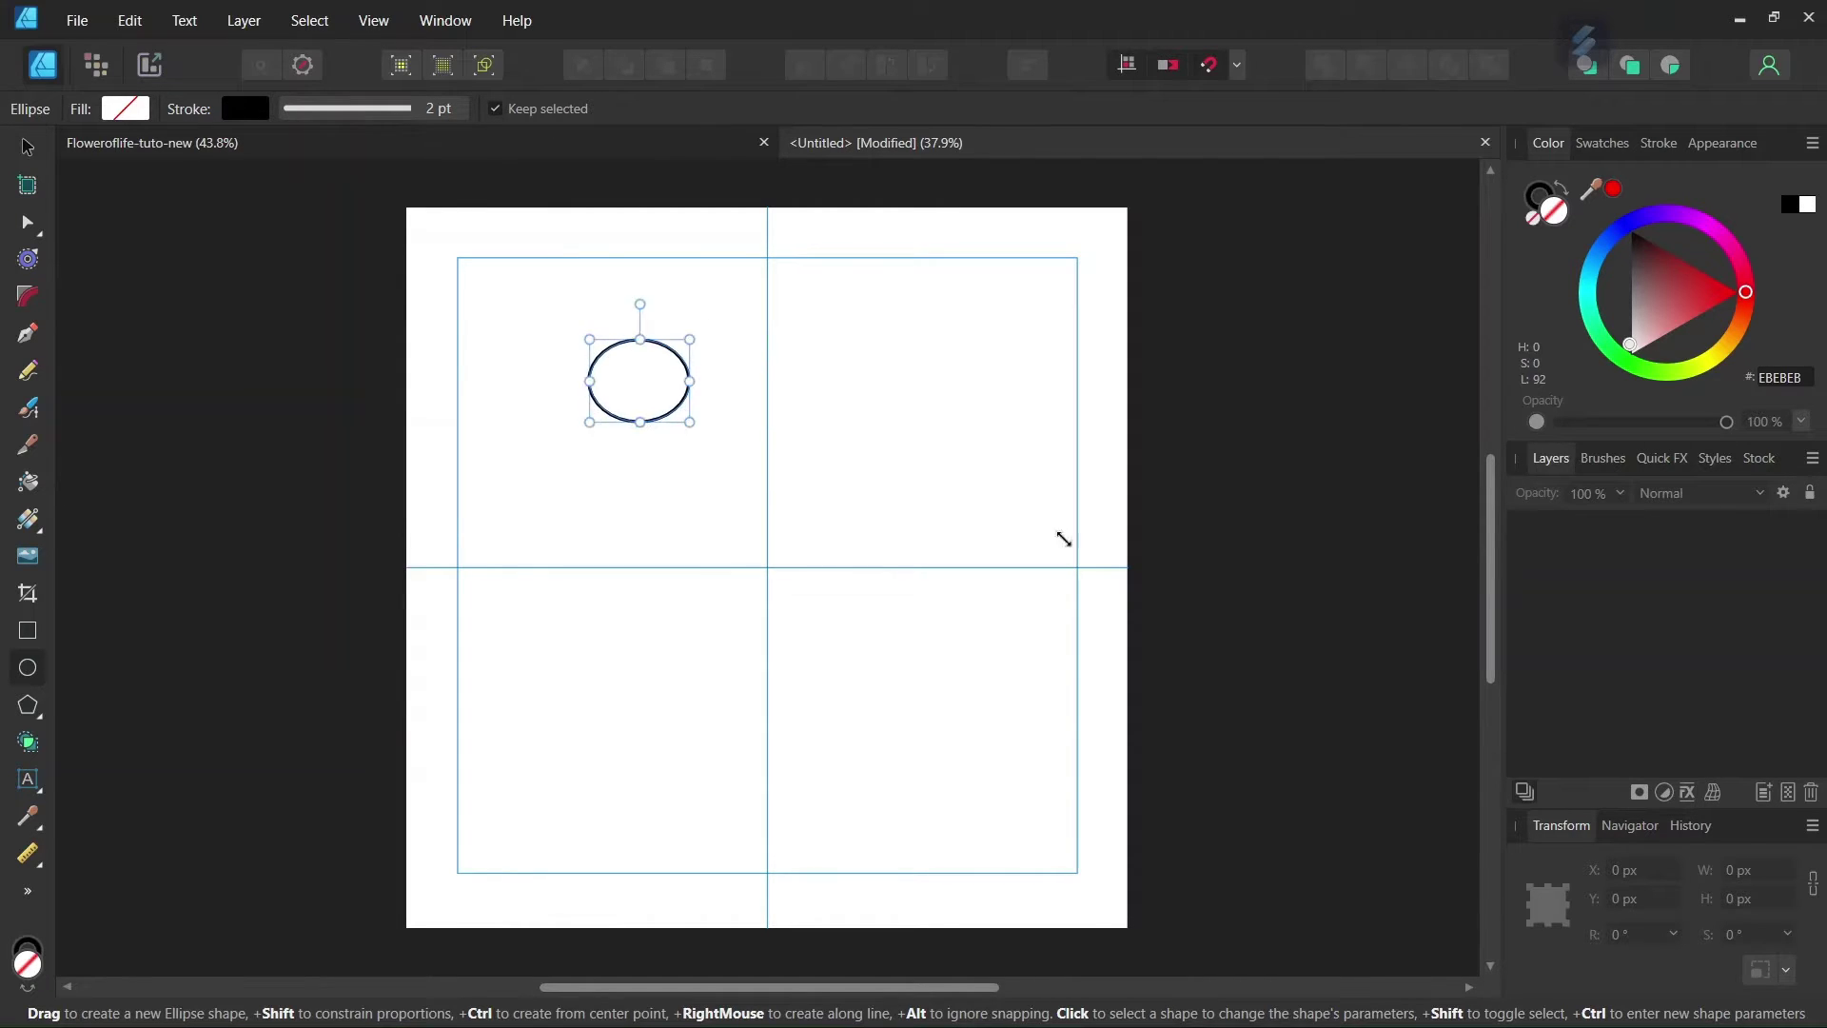
click(1748, 870)
text(40)
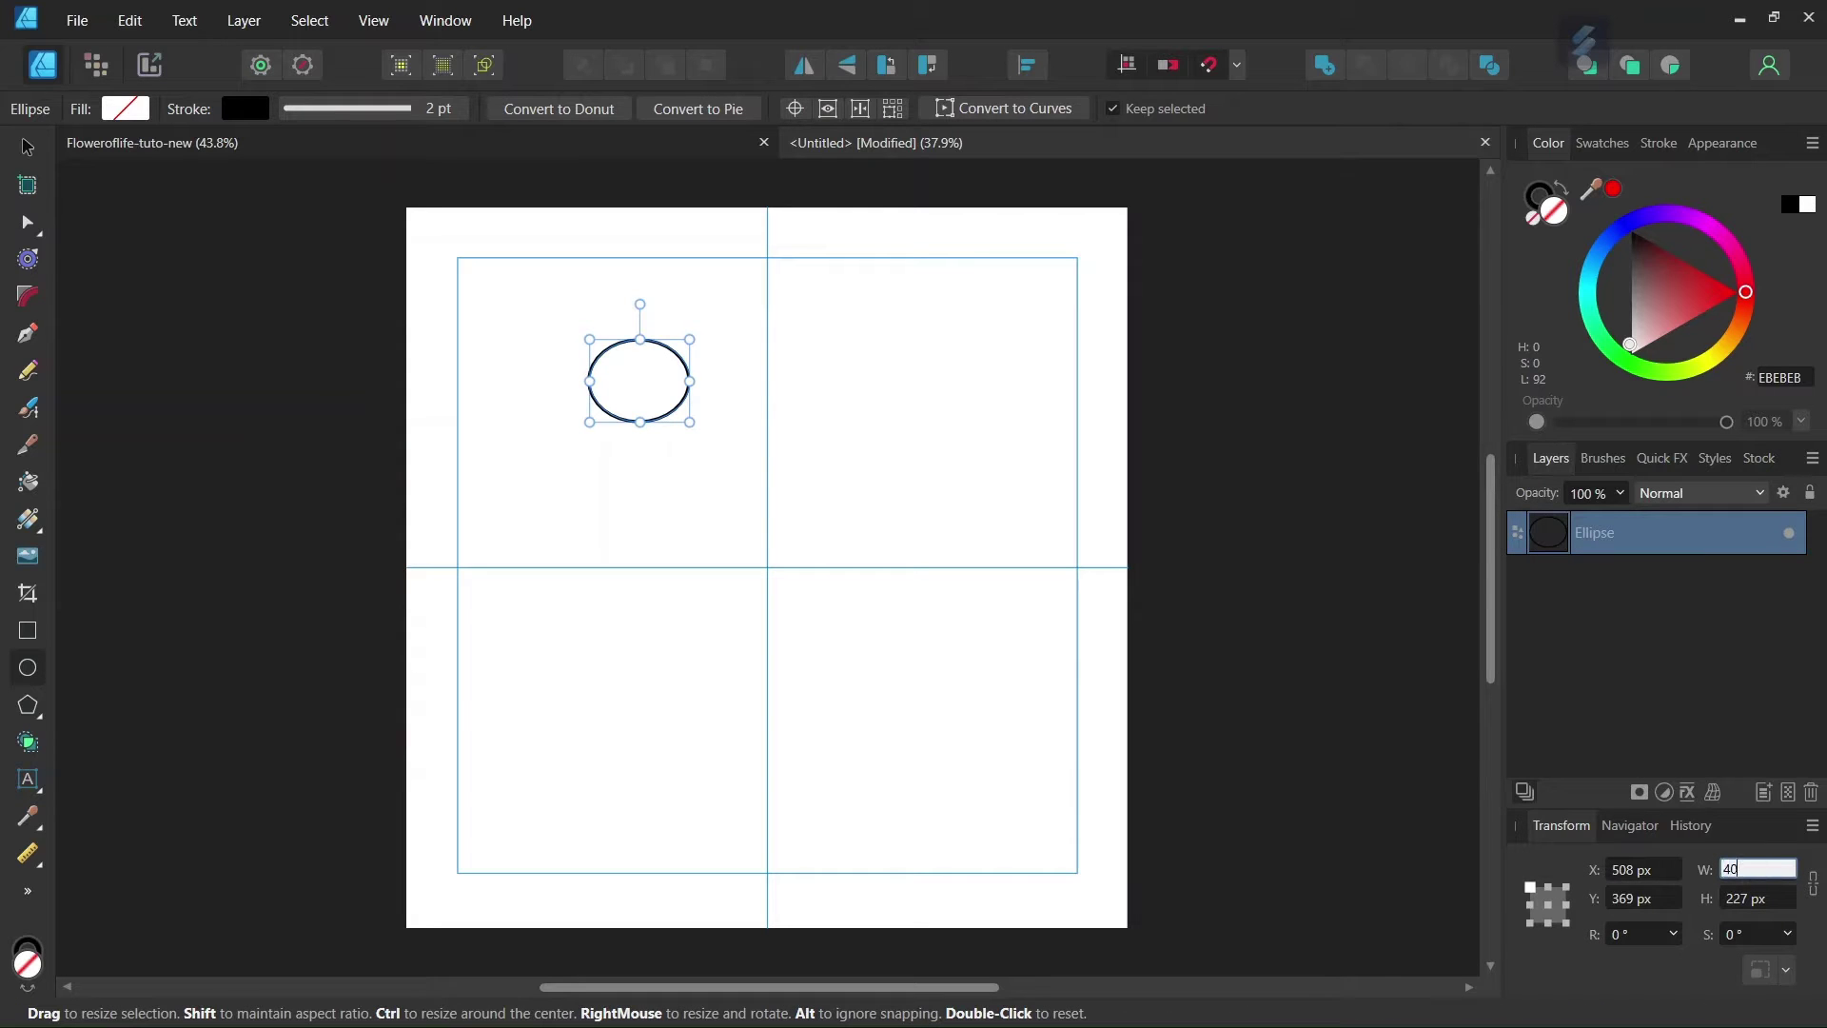
text(0)
key(Tab)
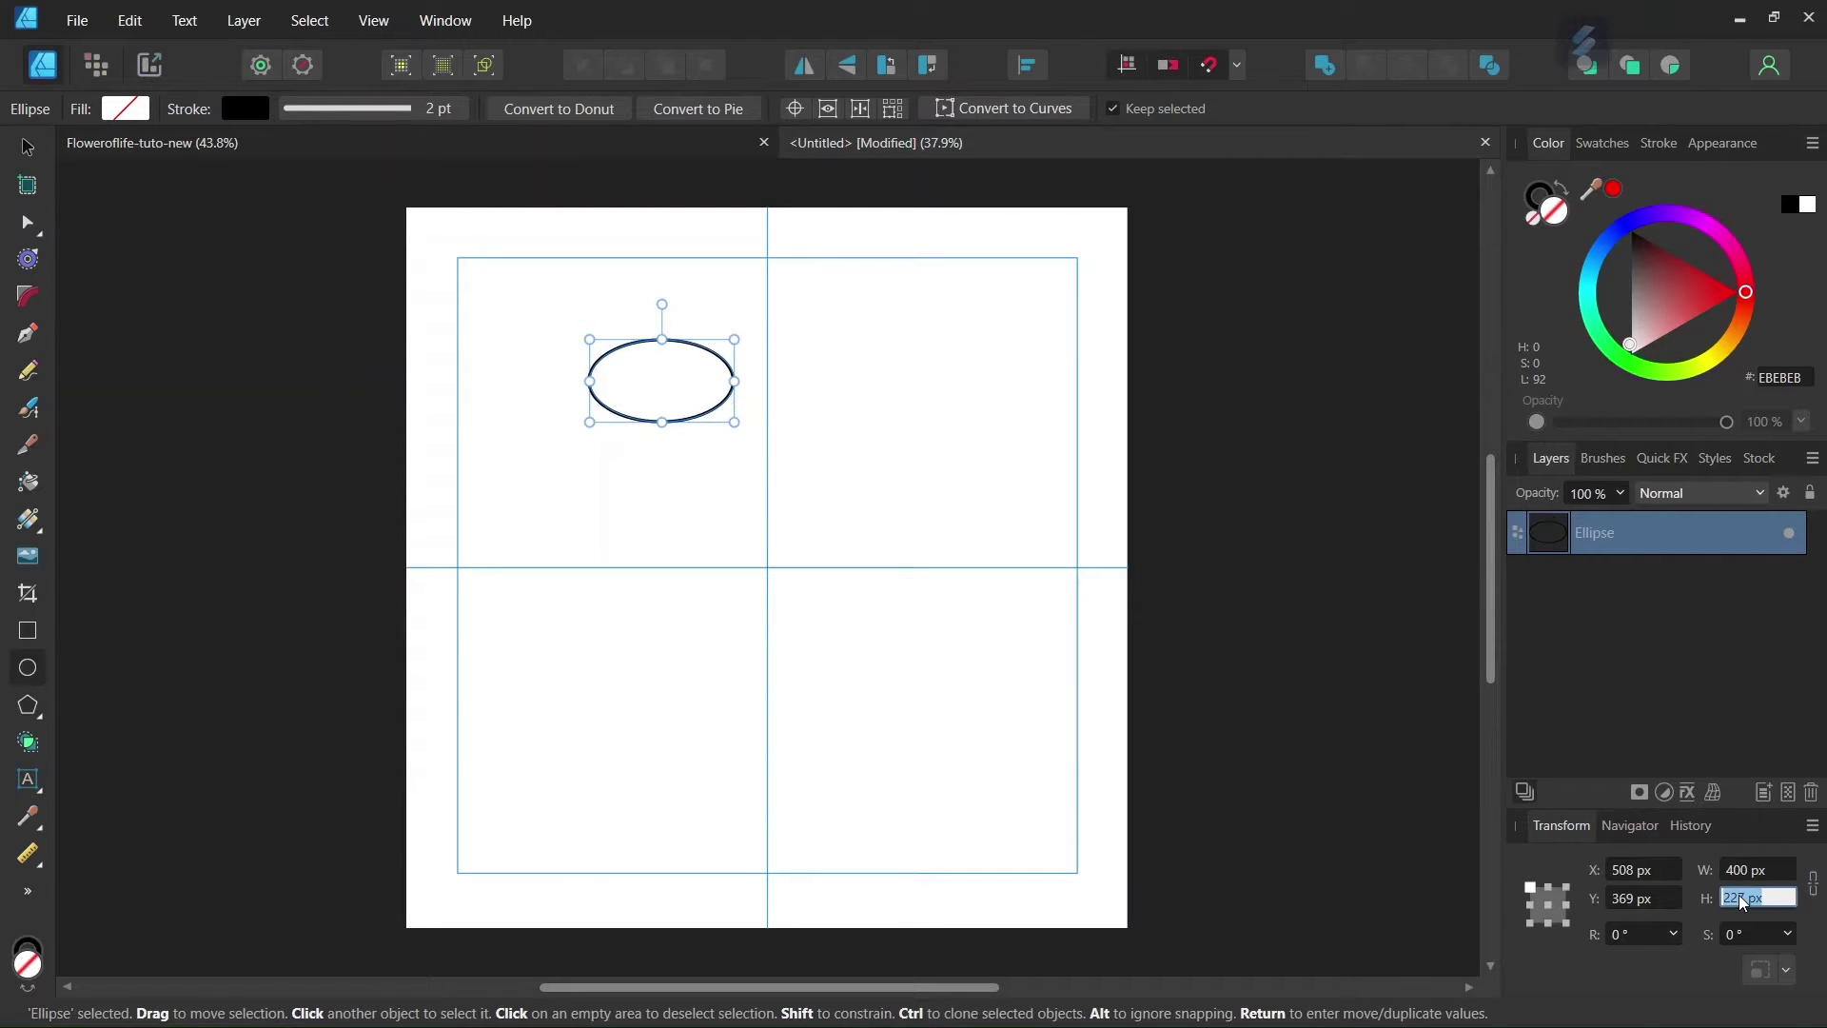
text(400)
key(Return)
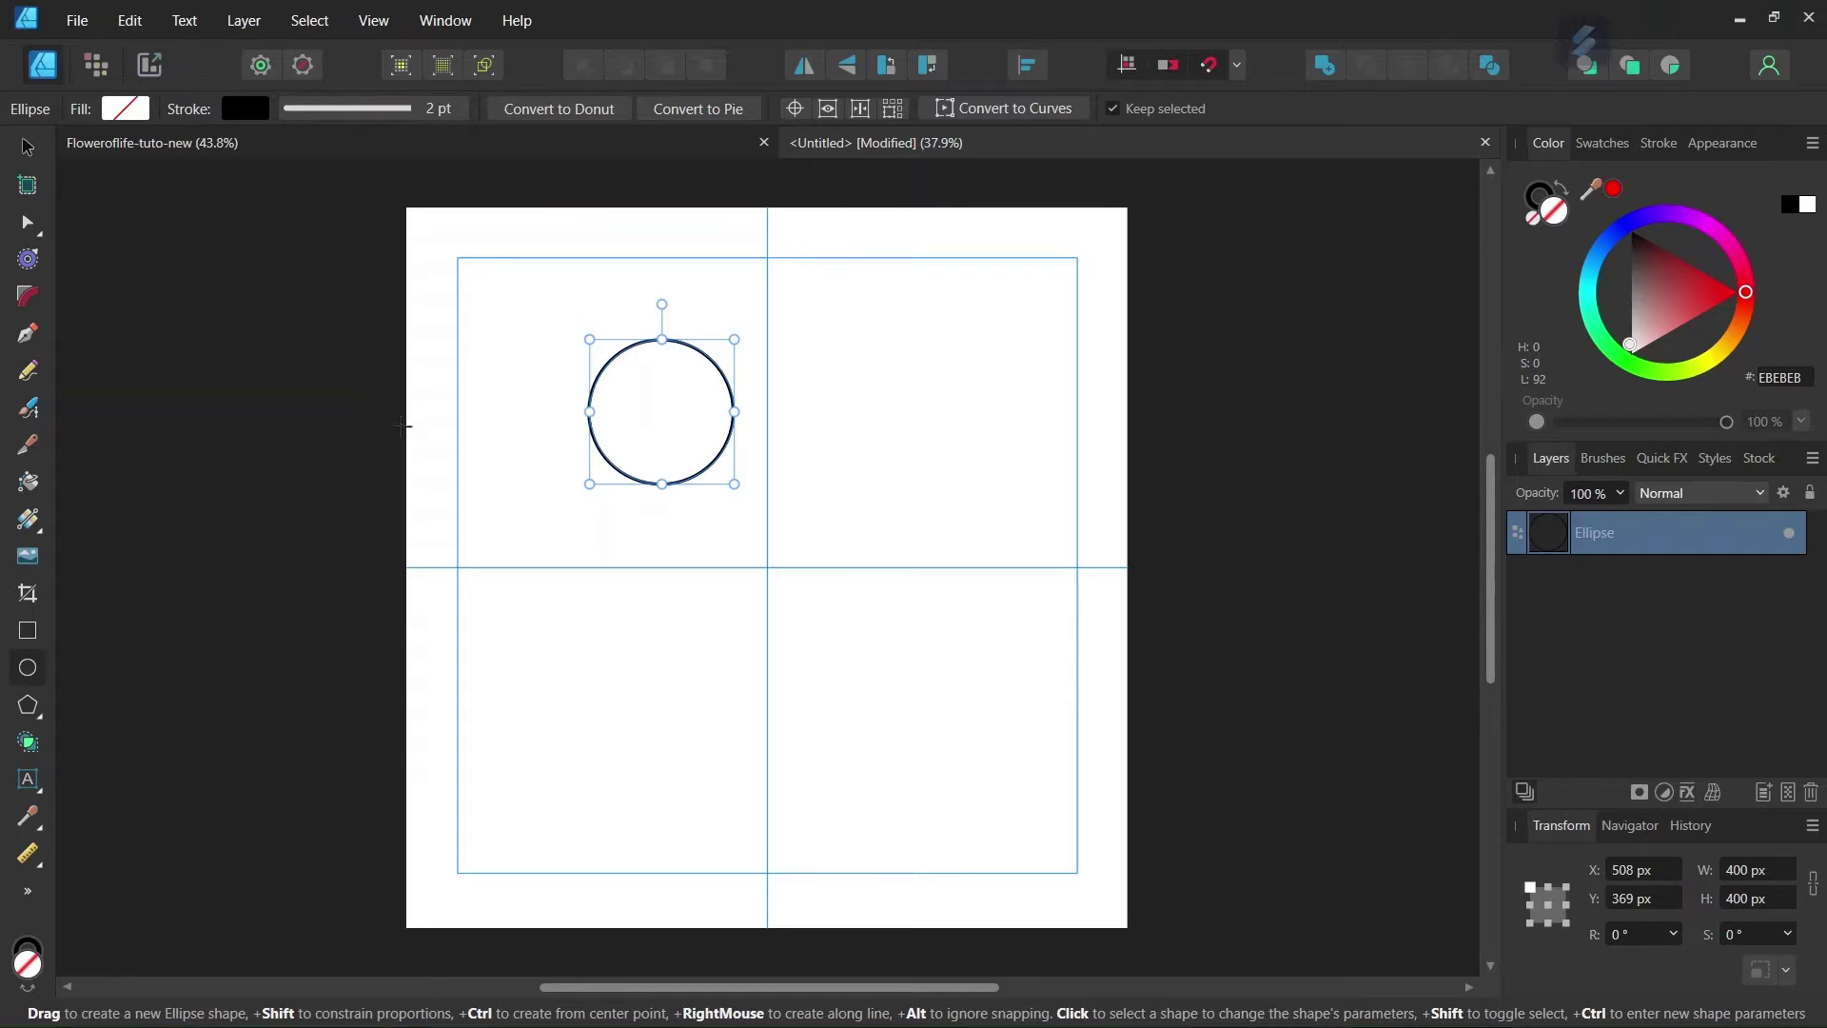
Move the circle so its centre snaps to the intersection of the two guides
click(27, 148)
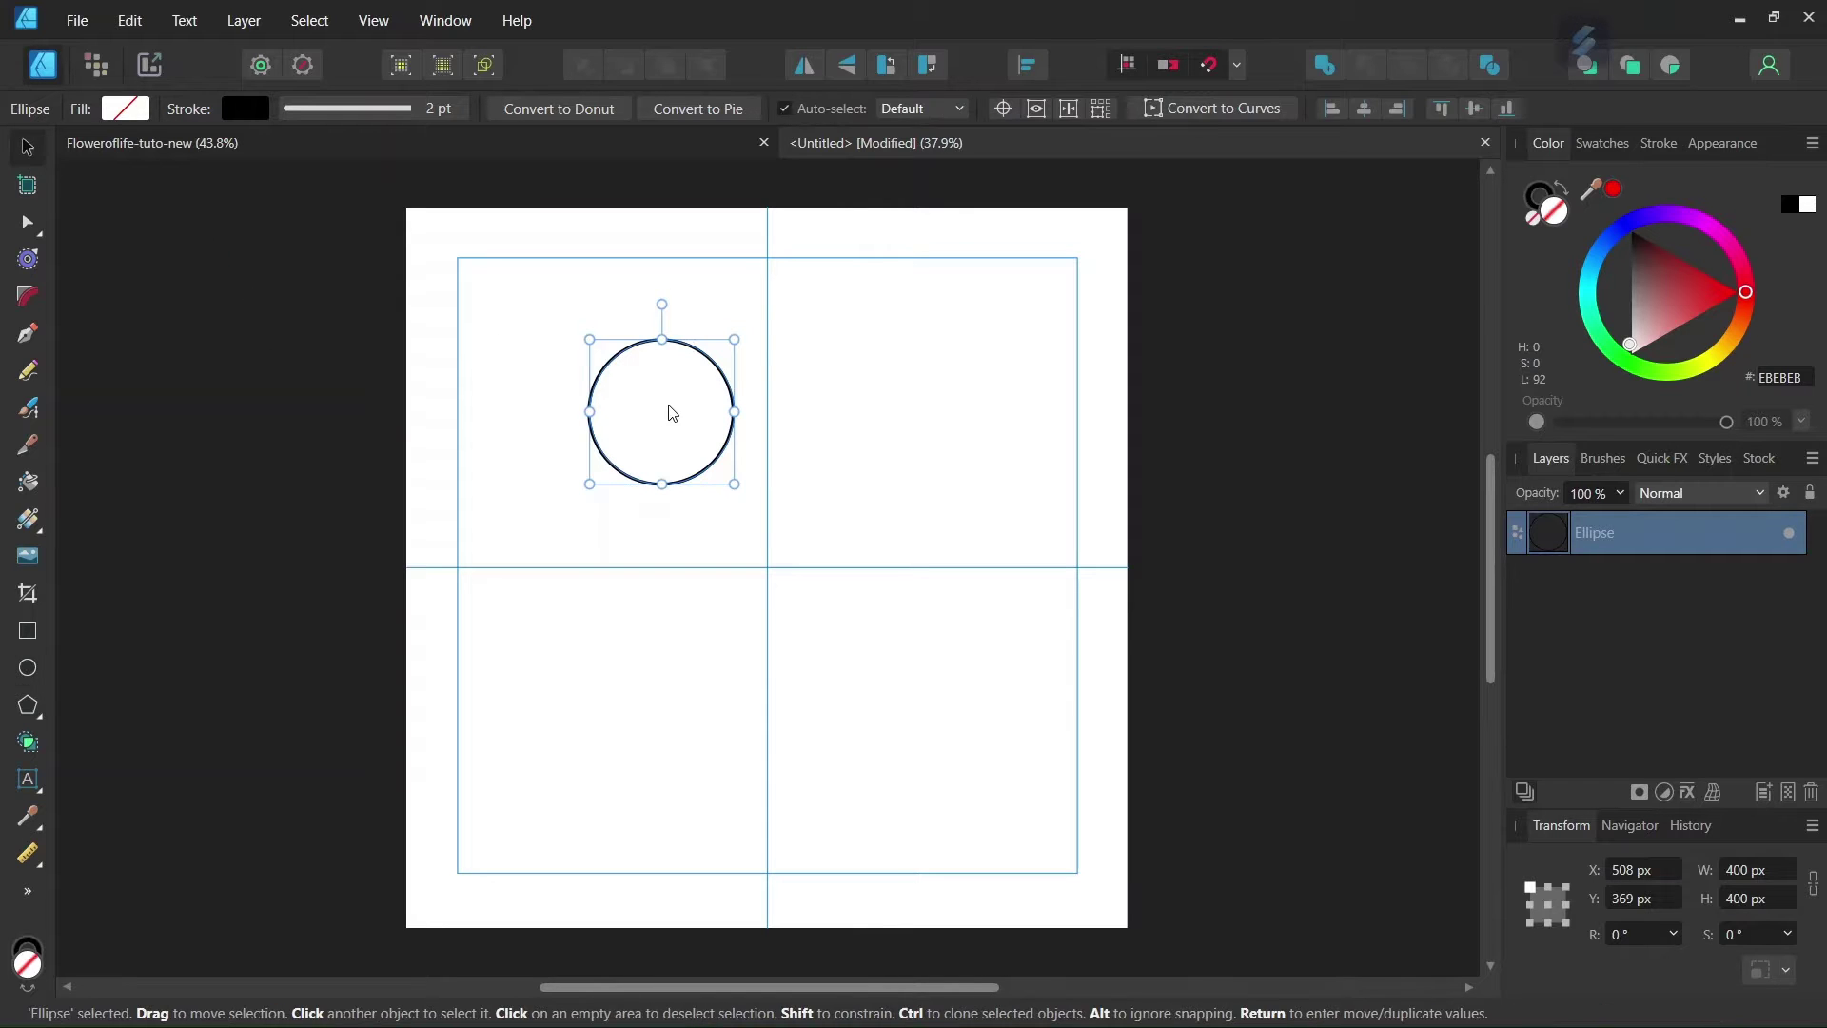
drag(671, 414, 778, 571)
scroll(787, 609, up, 1)
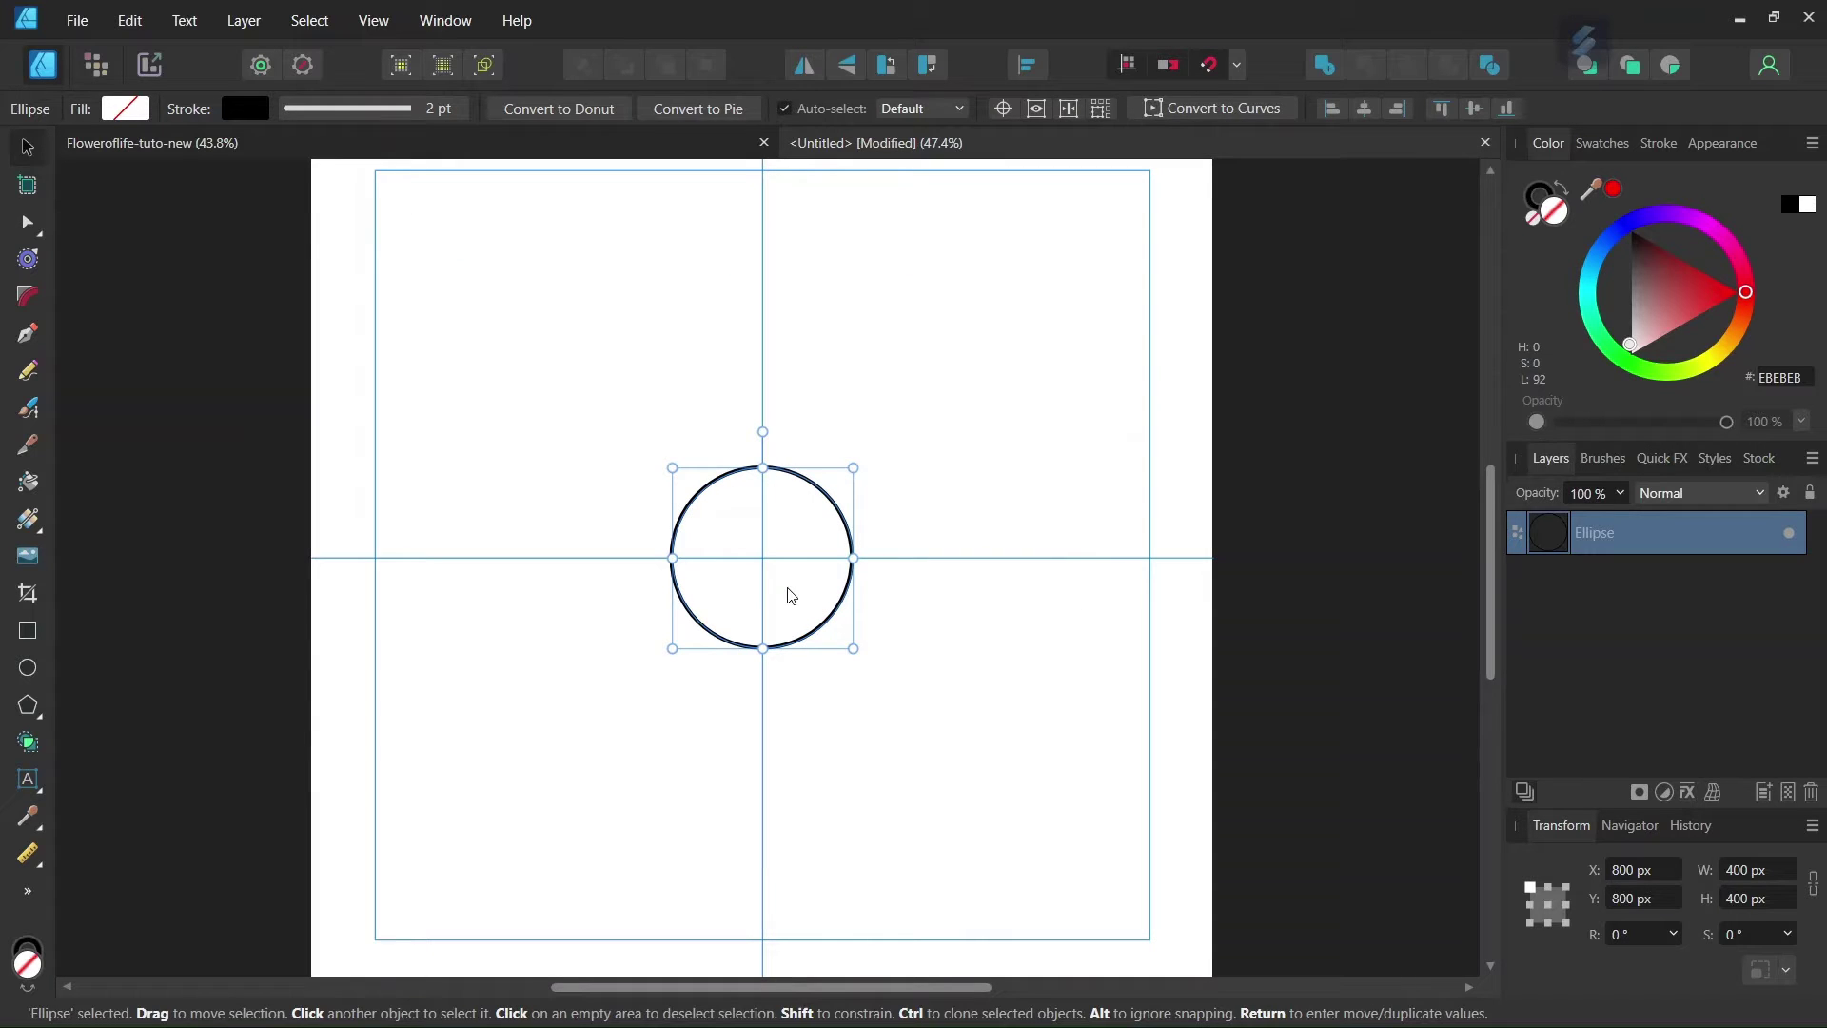
Duplicate the circle and shift the copy 200 px to the right, so its left edge touches the page centre
key(ctrl+j)
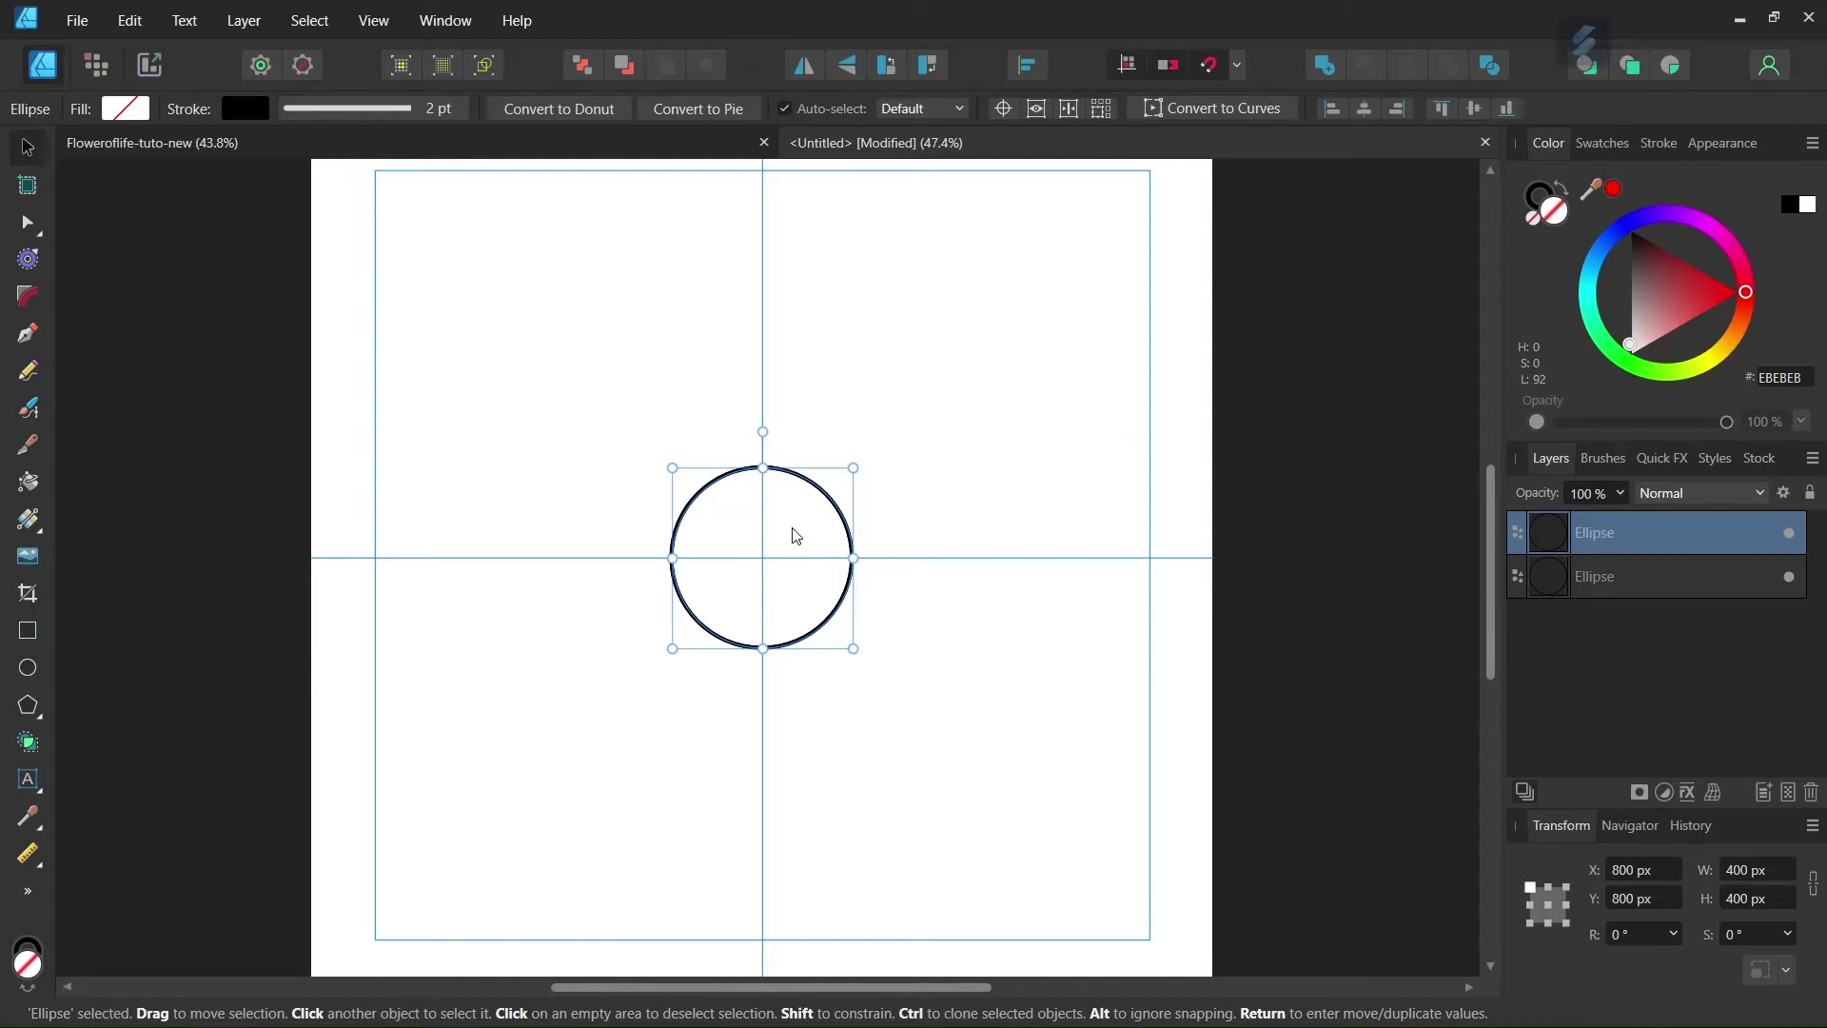
drag(797, 535, 877, 530)
scroll(776, 544, up, 1)
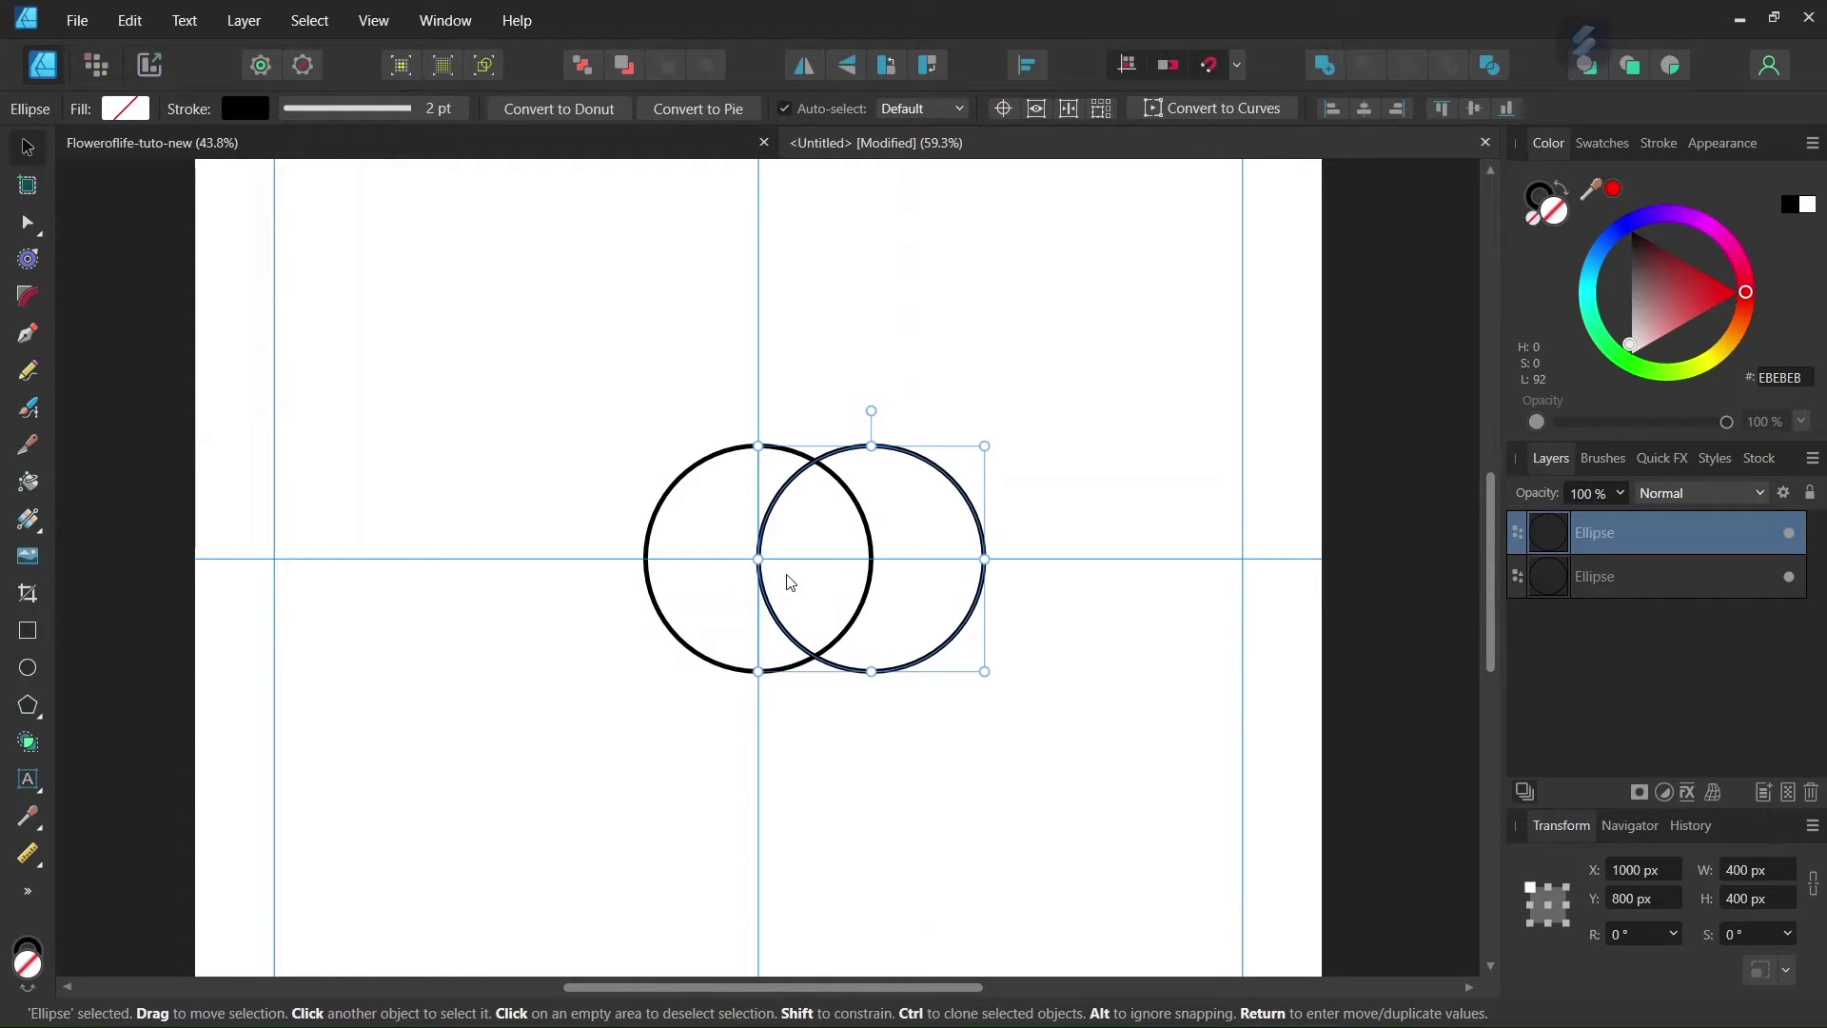
Move the shifted circle's transform origin to the page centre and make 5 duplicates rotated by 60° around it
click(1003, 108)
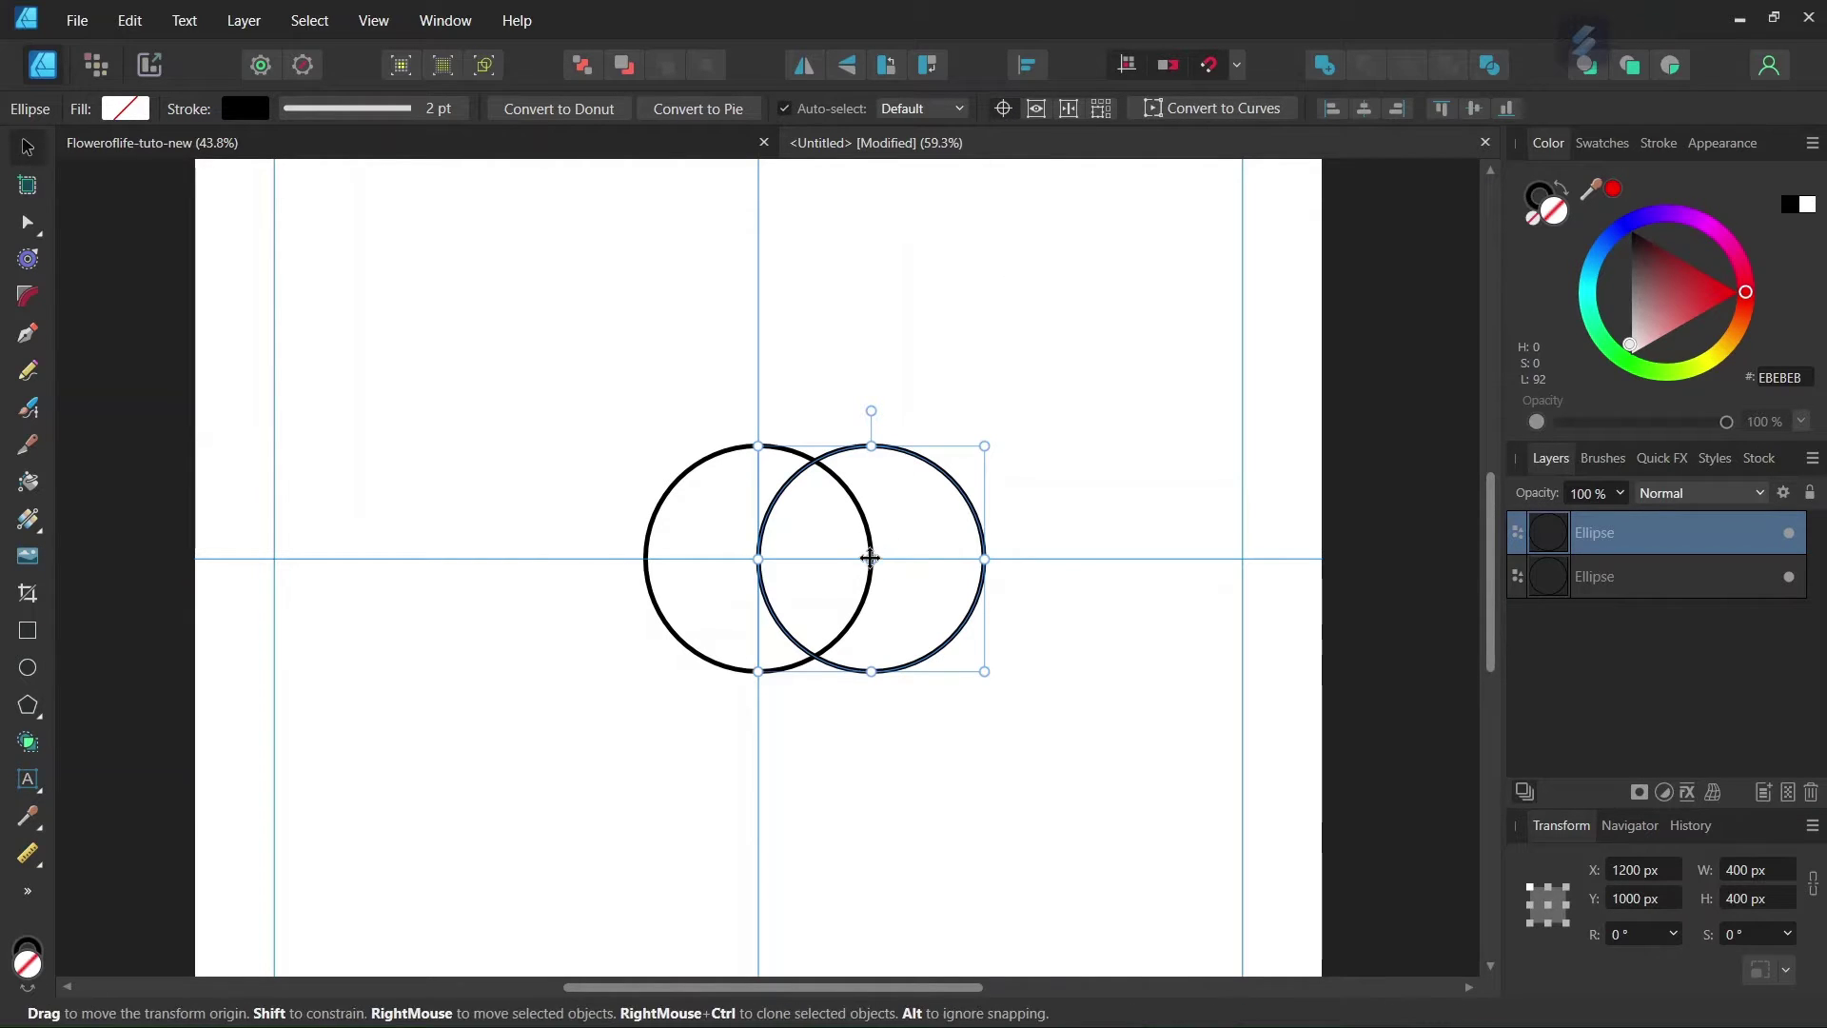
drag(871, 559, 758, 560)
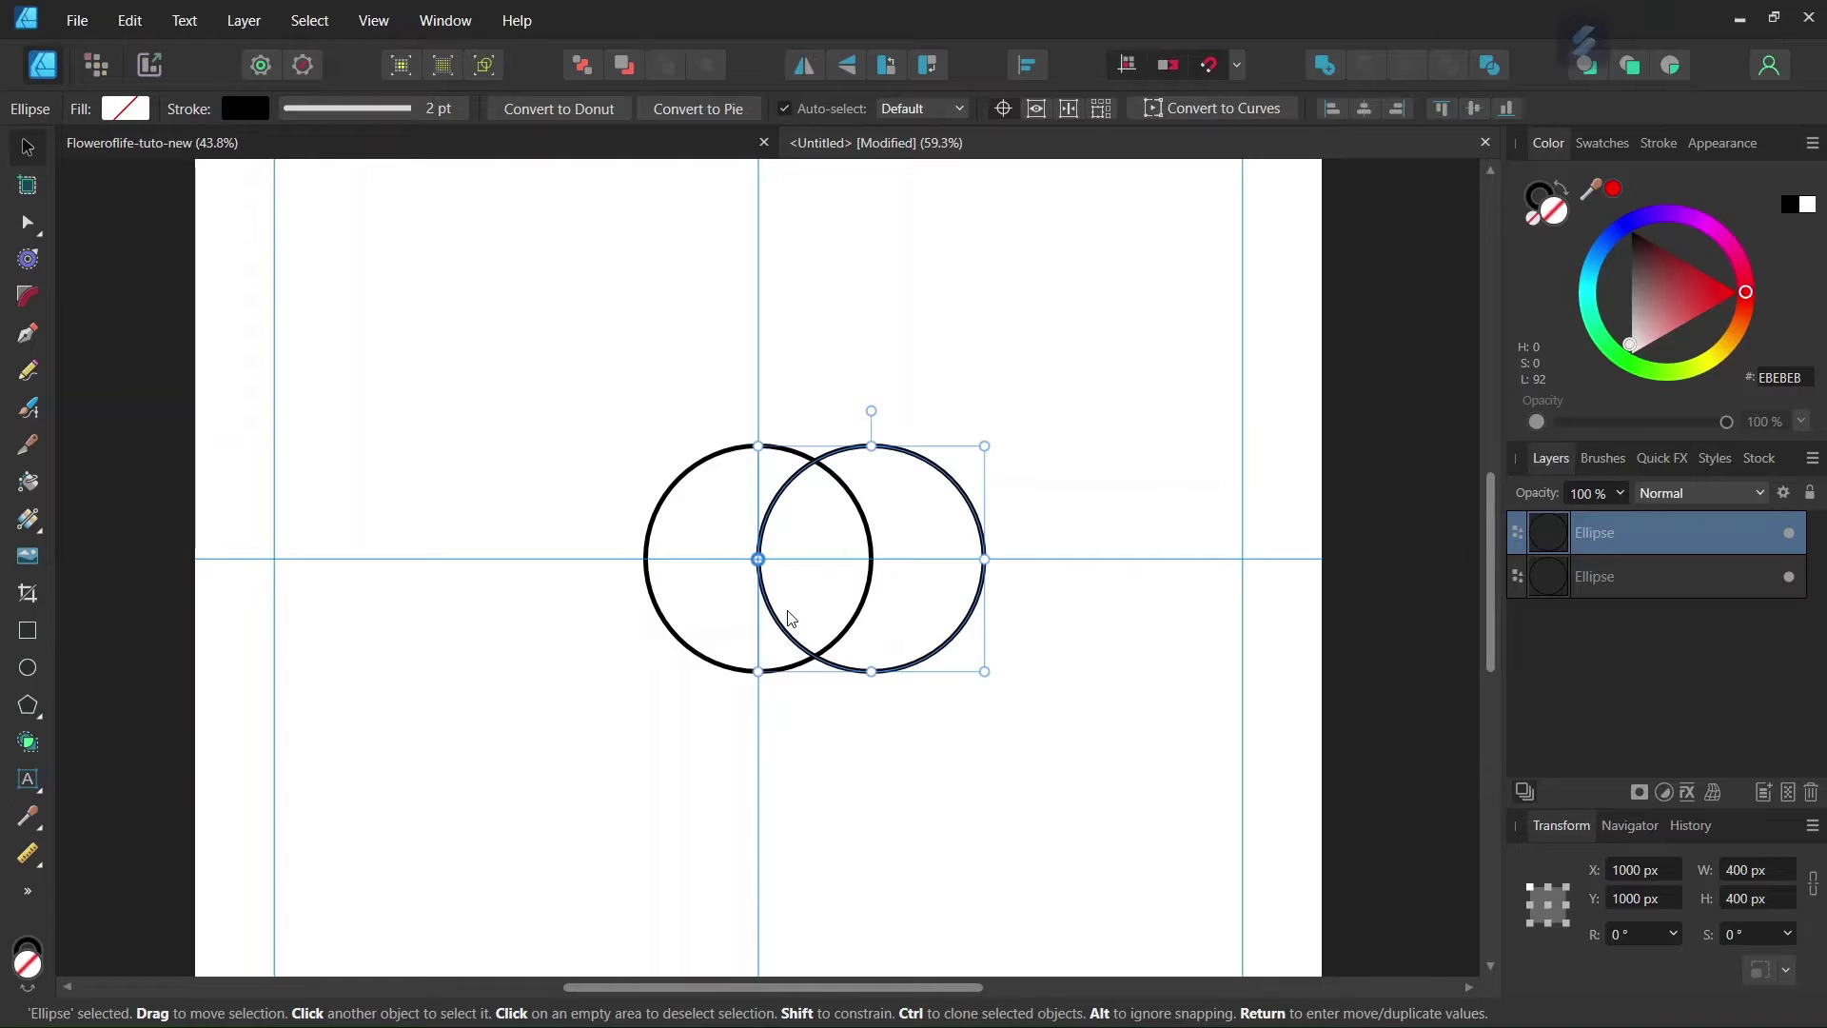
key(Return)
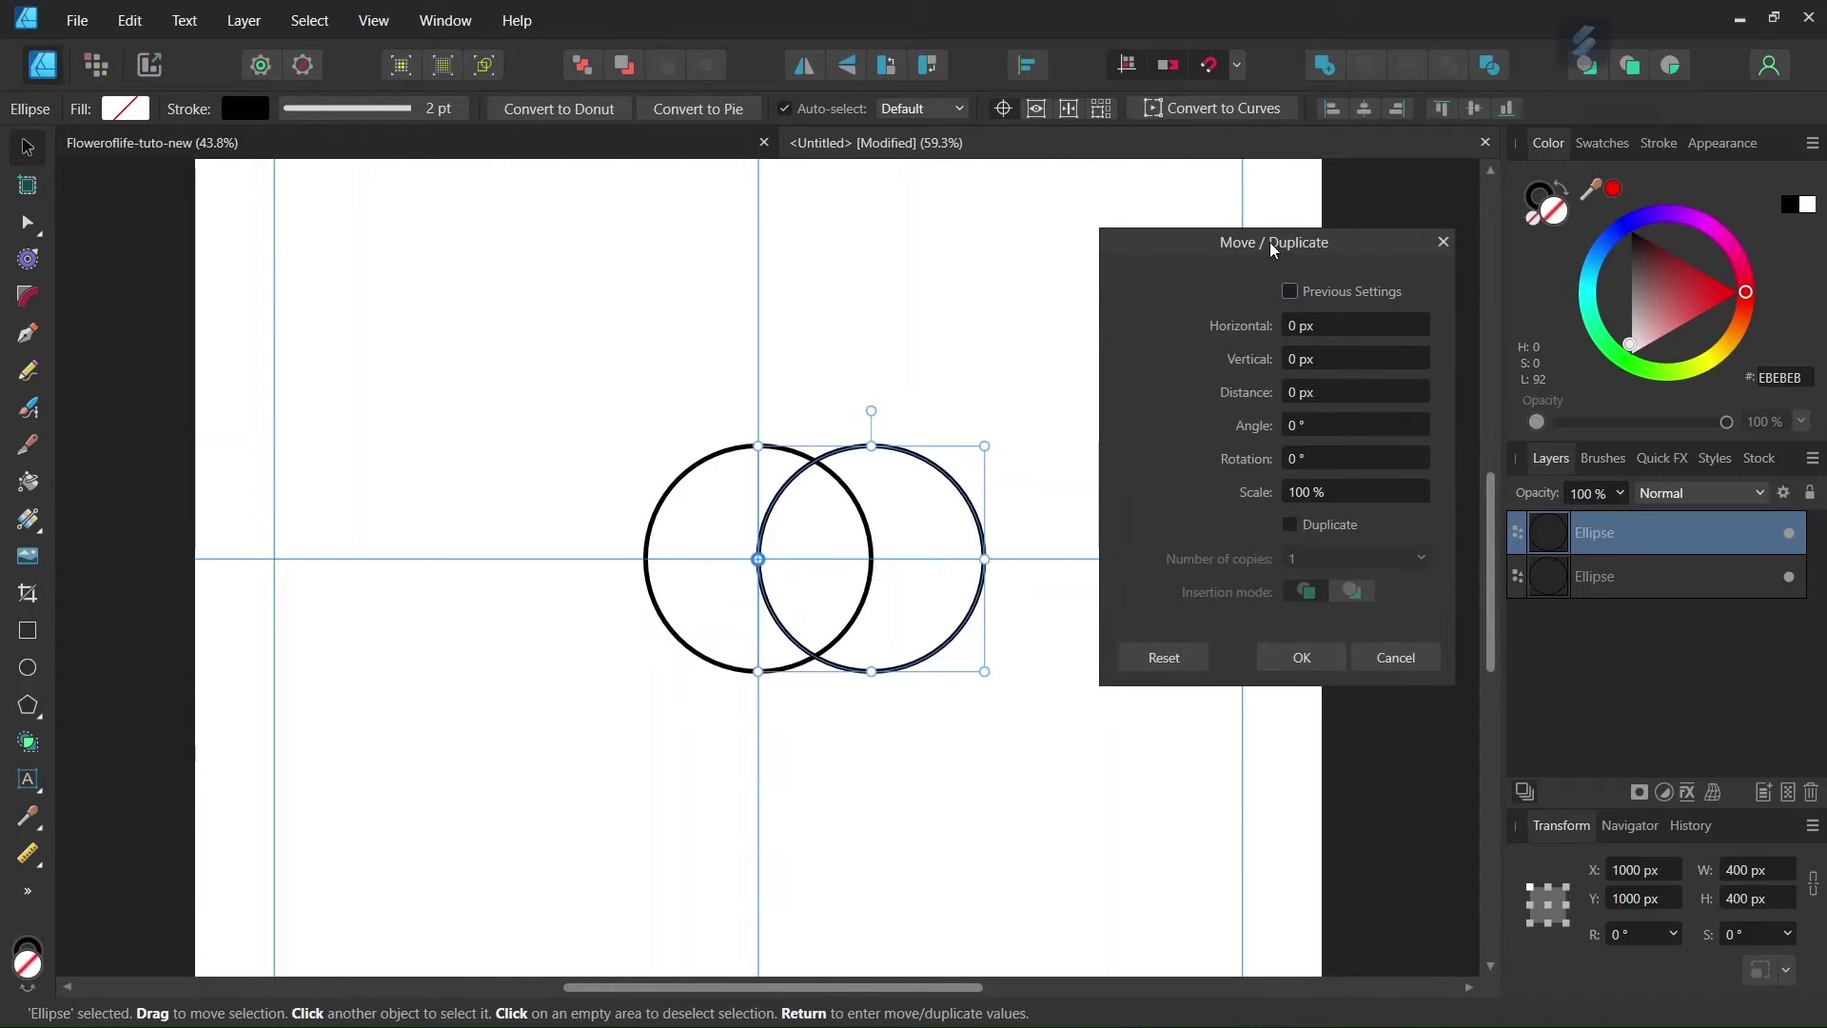
drag(1270, 242, 1213, 221)
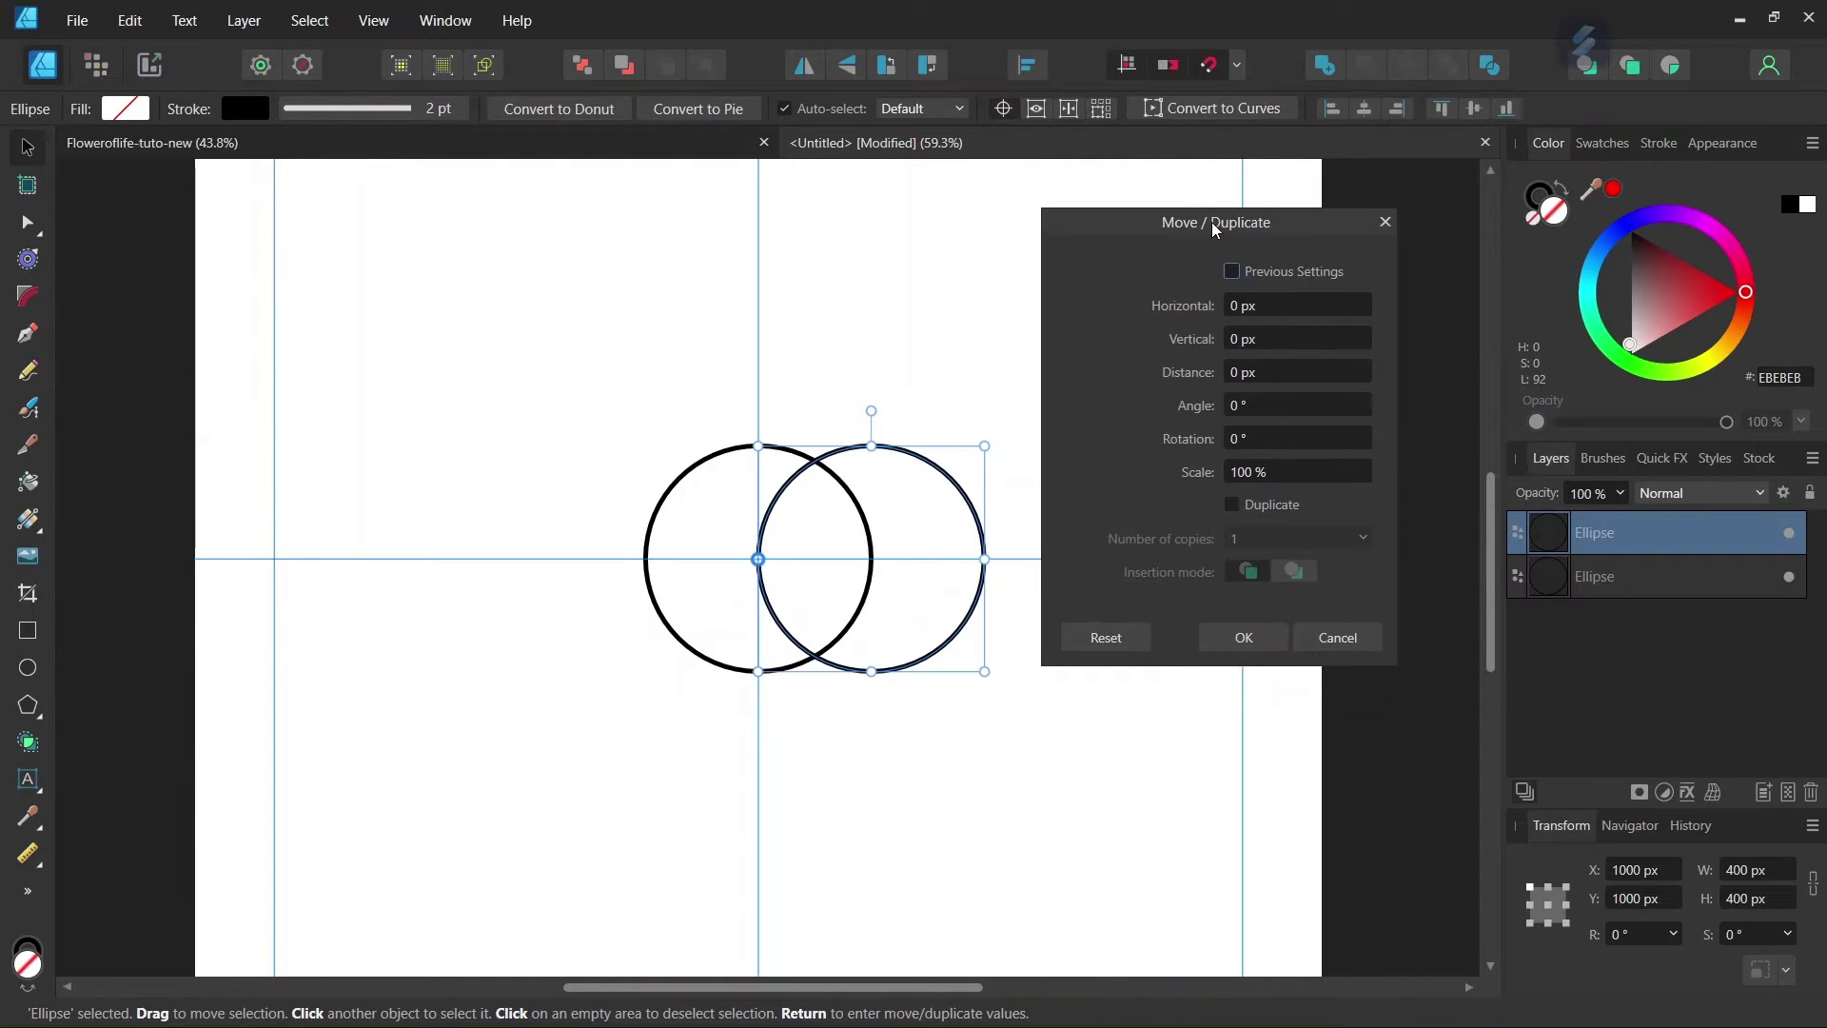
click(1231, 505)
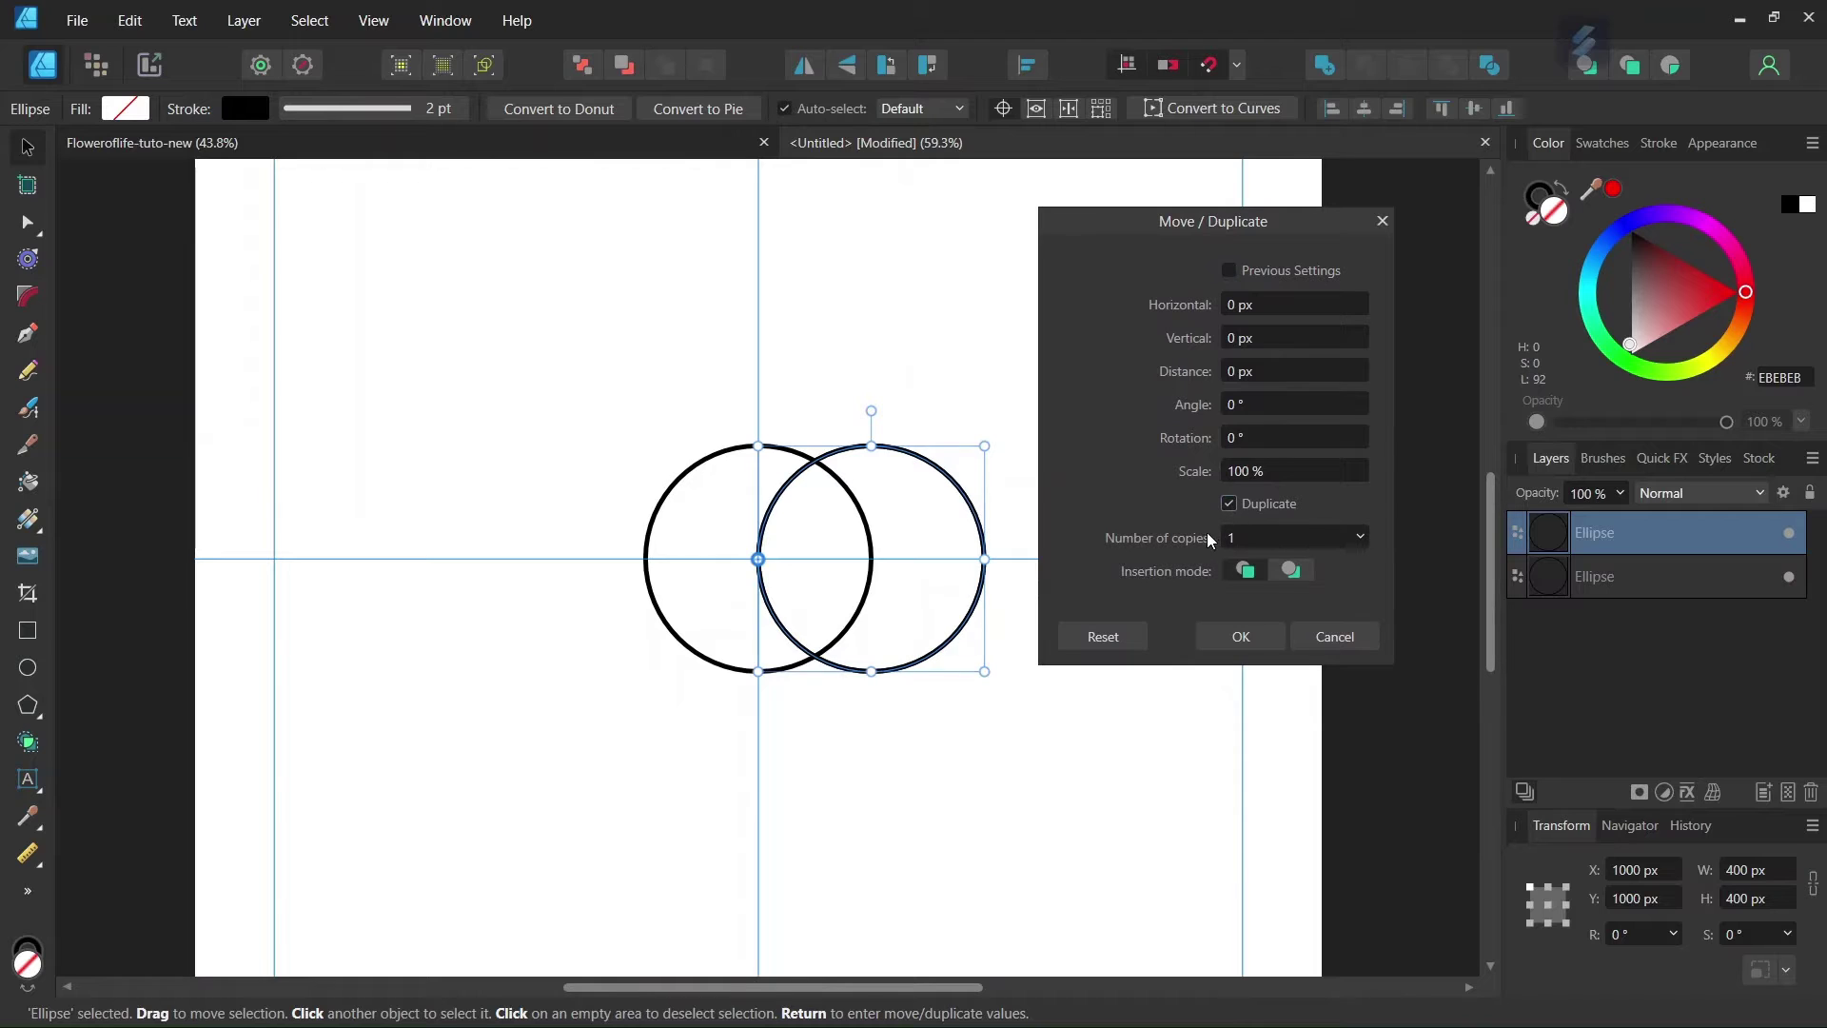
click(1245, 539)
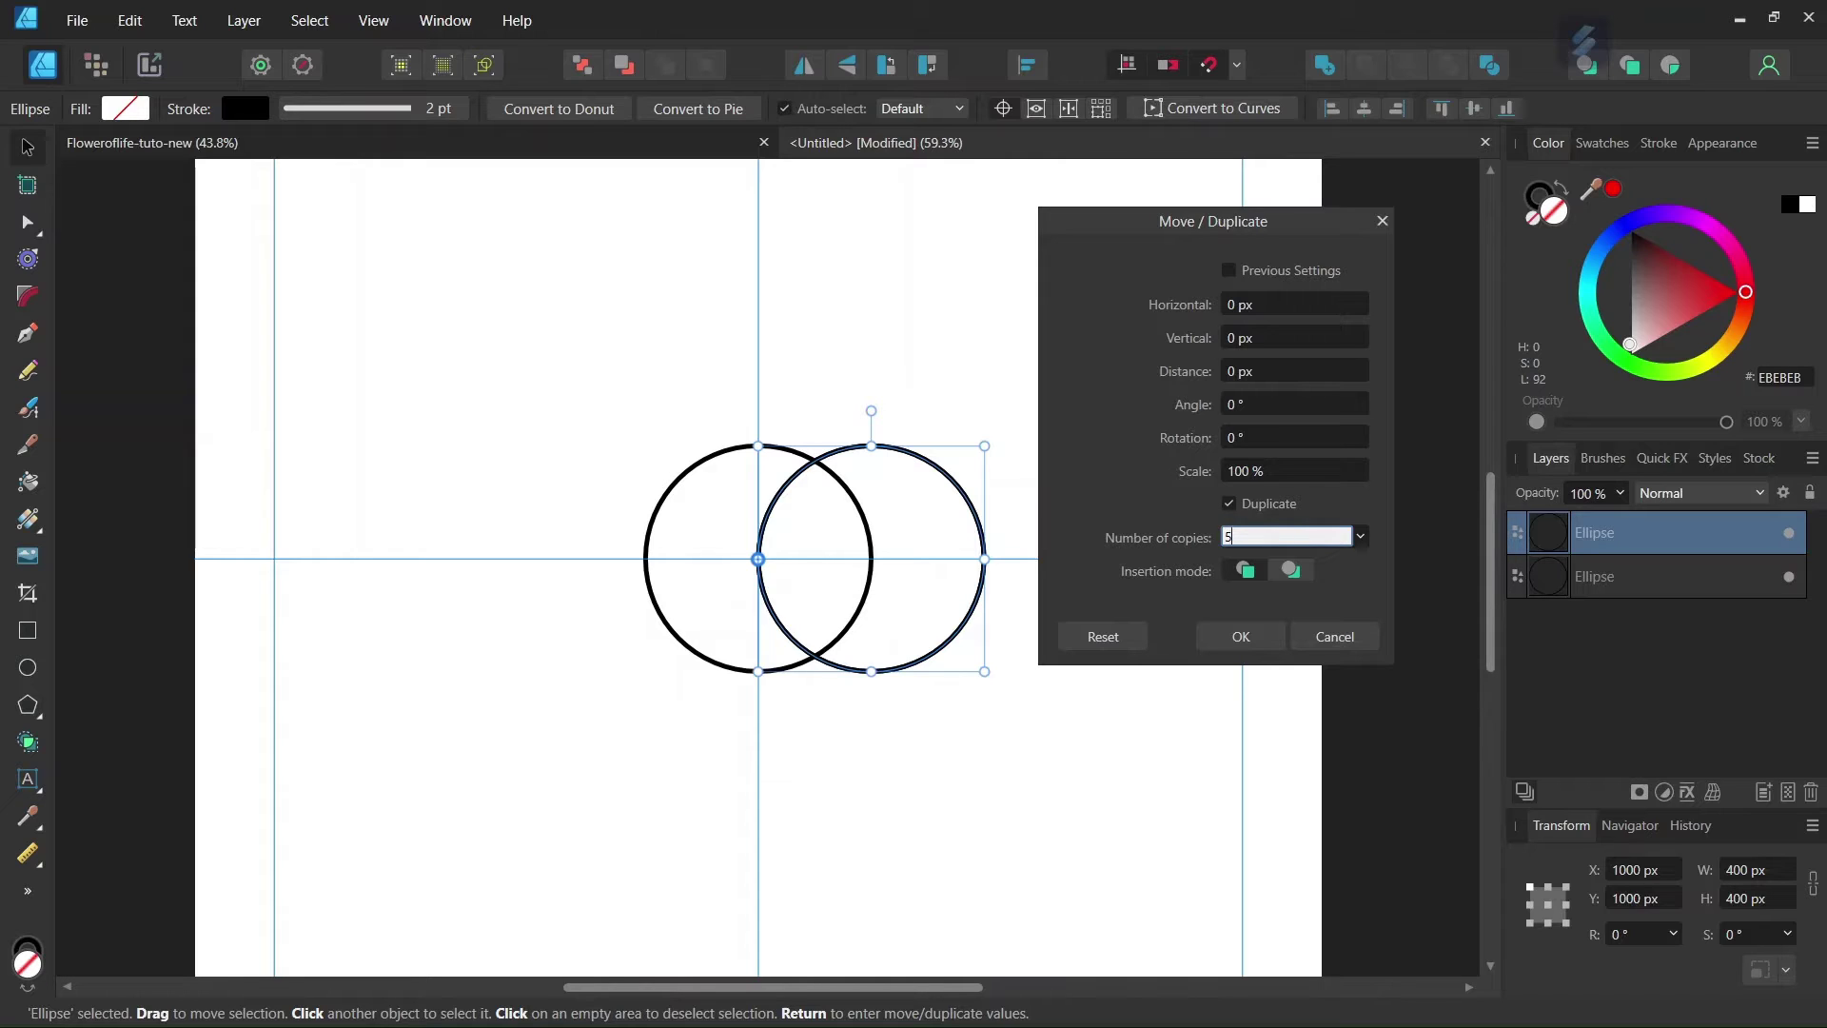
click(1270, 435)
text(6)
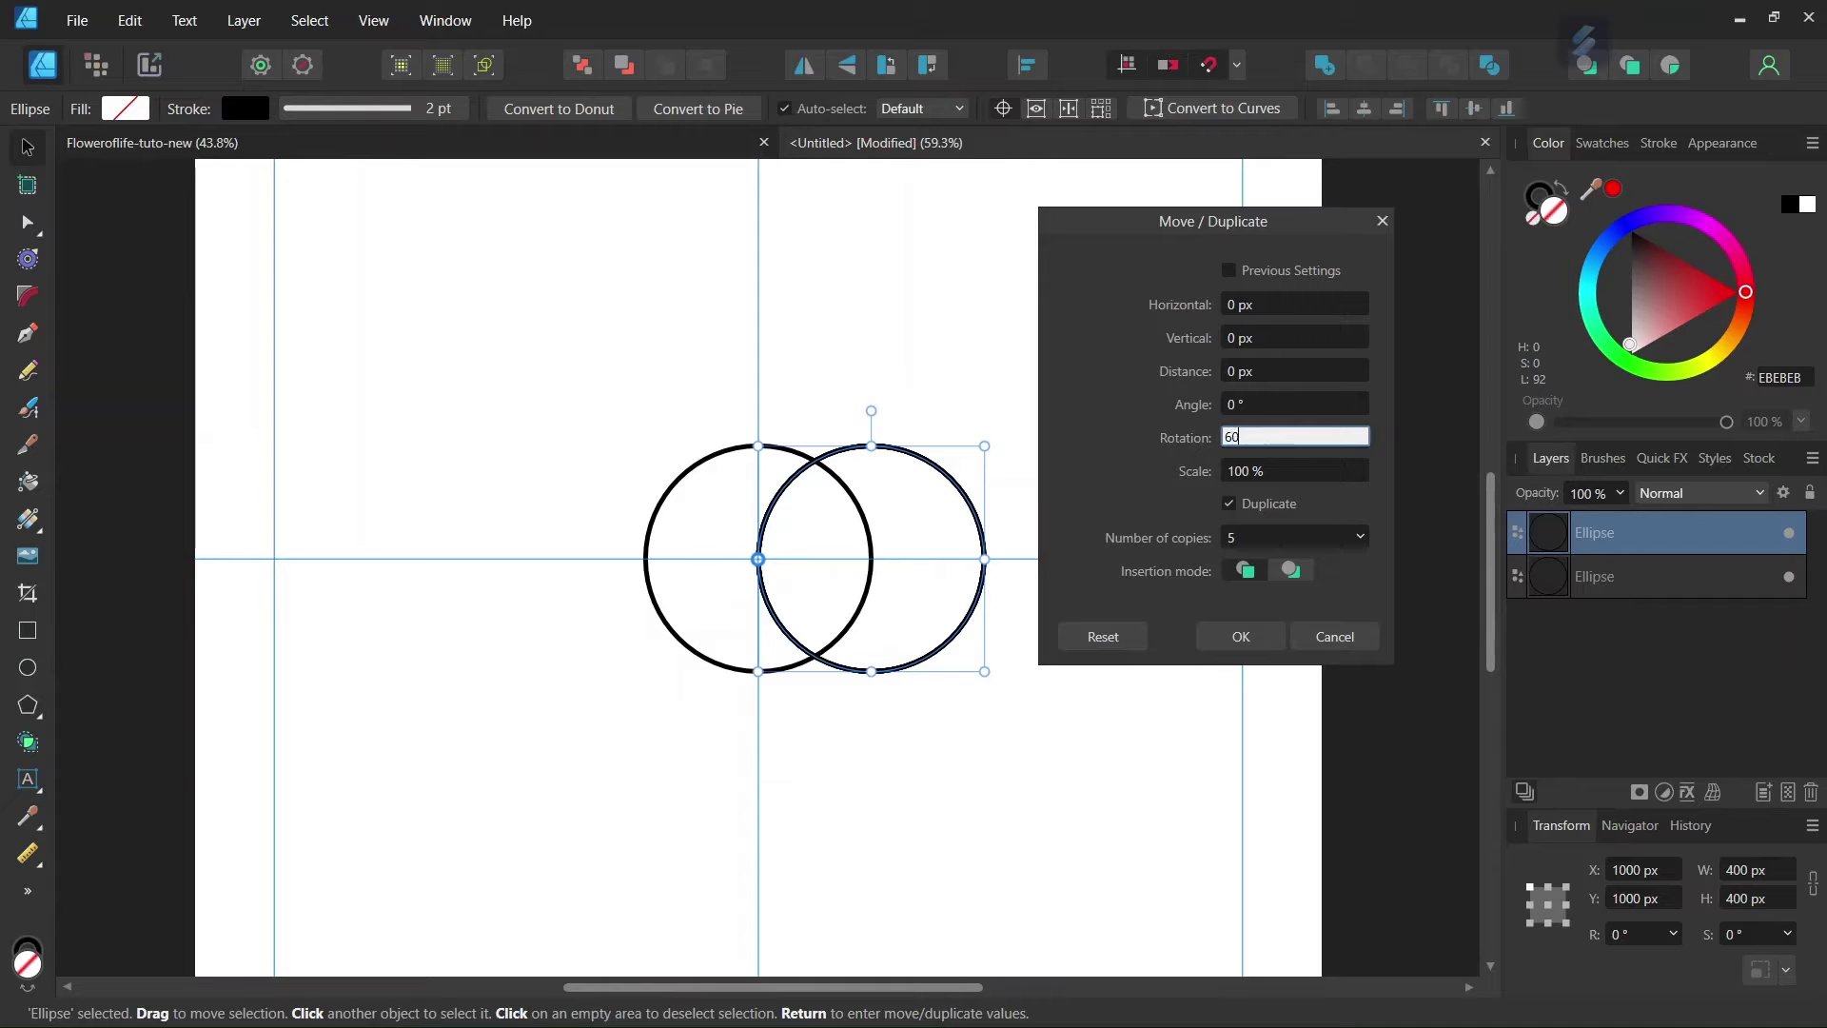
text(0)
key(Return)
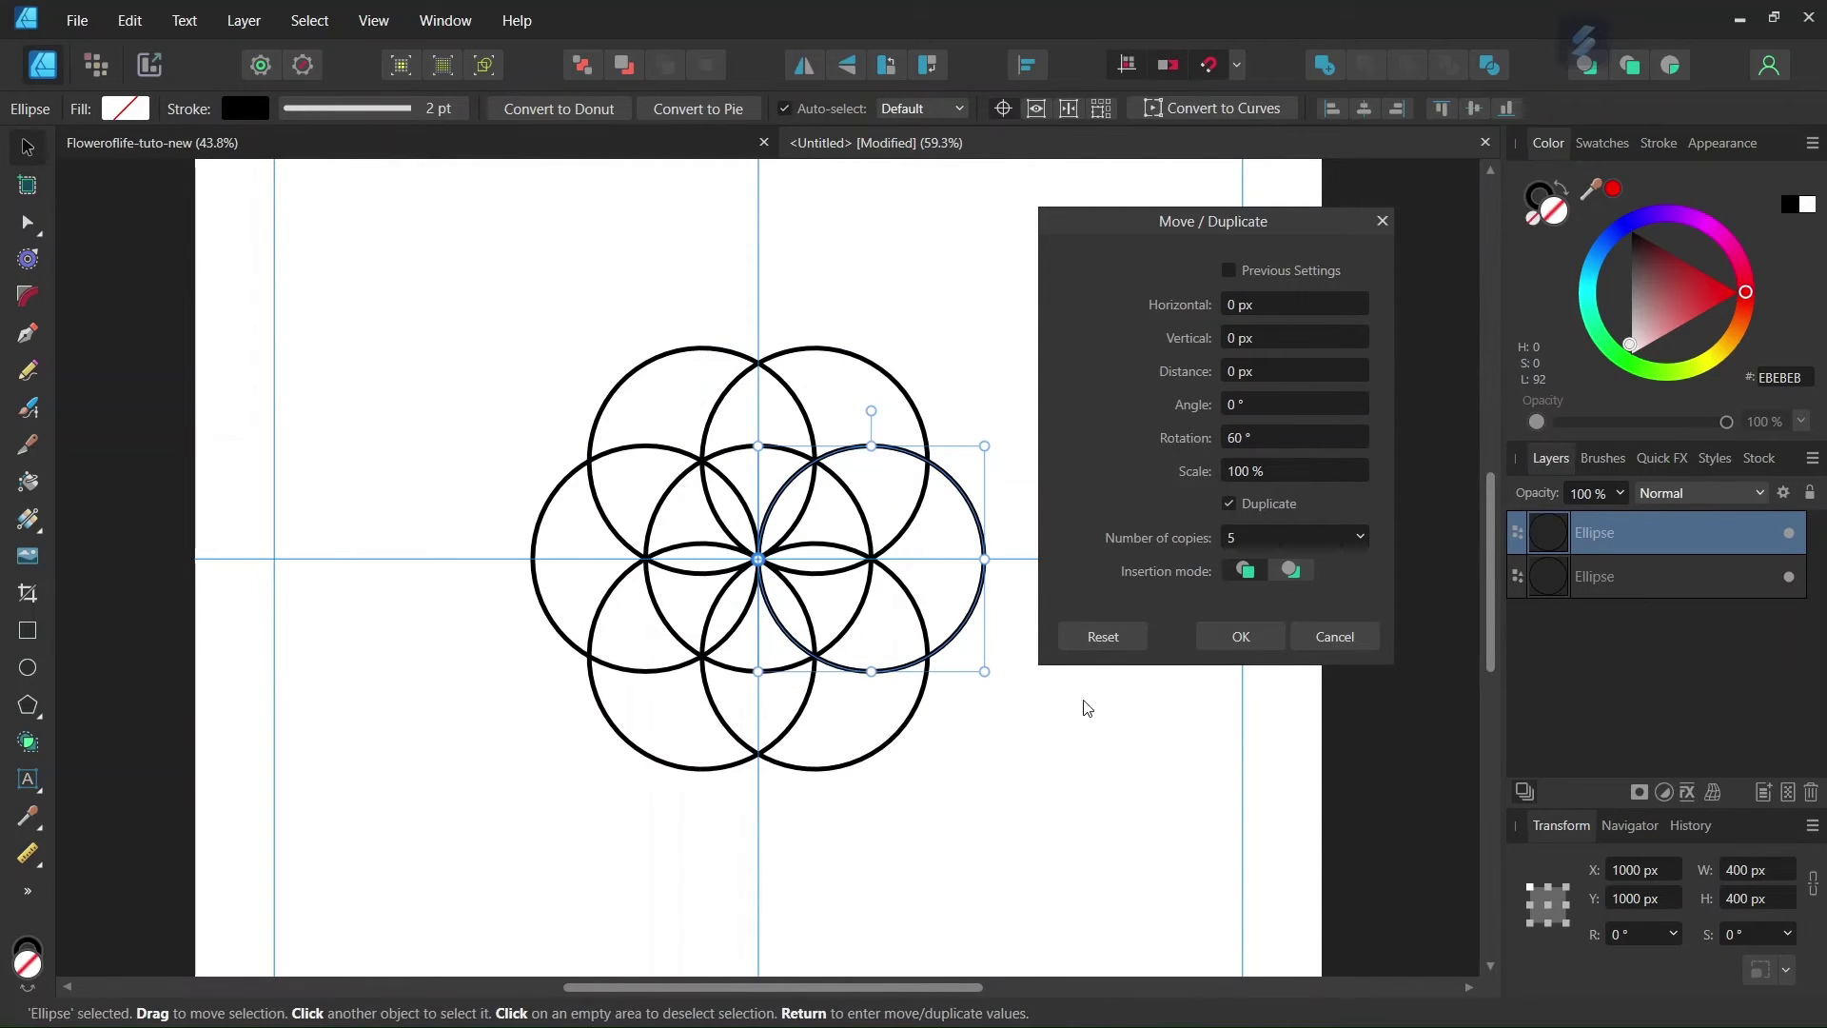
click(1242, 637)
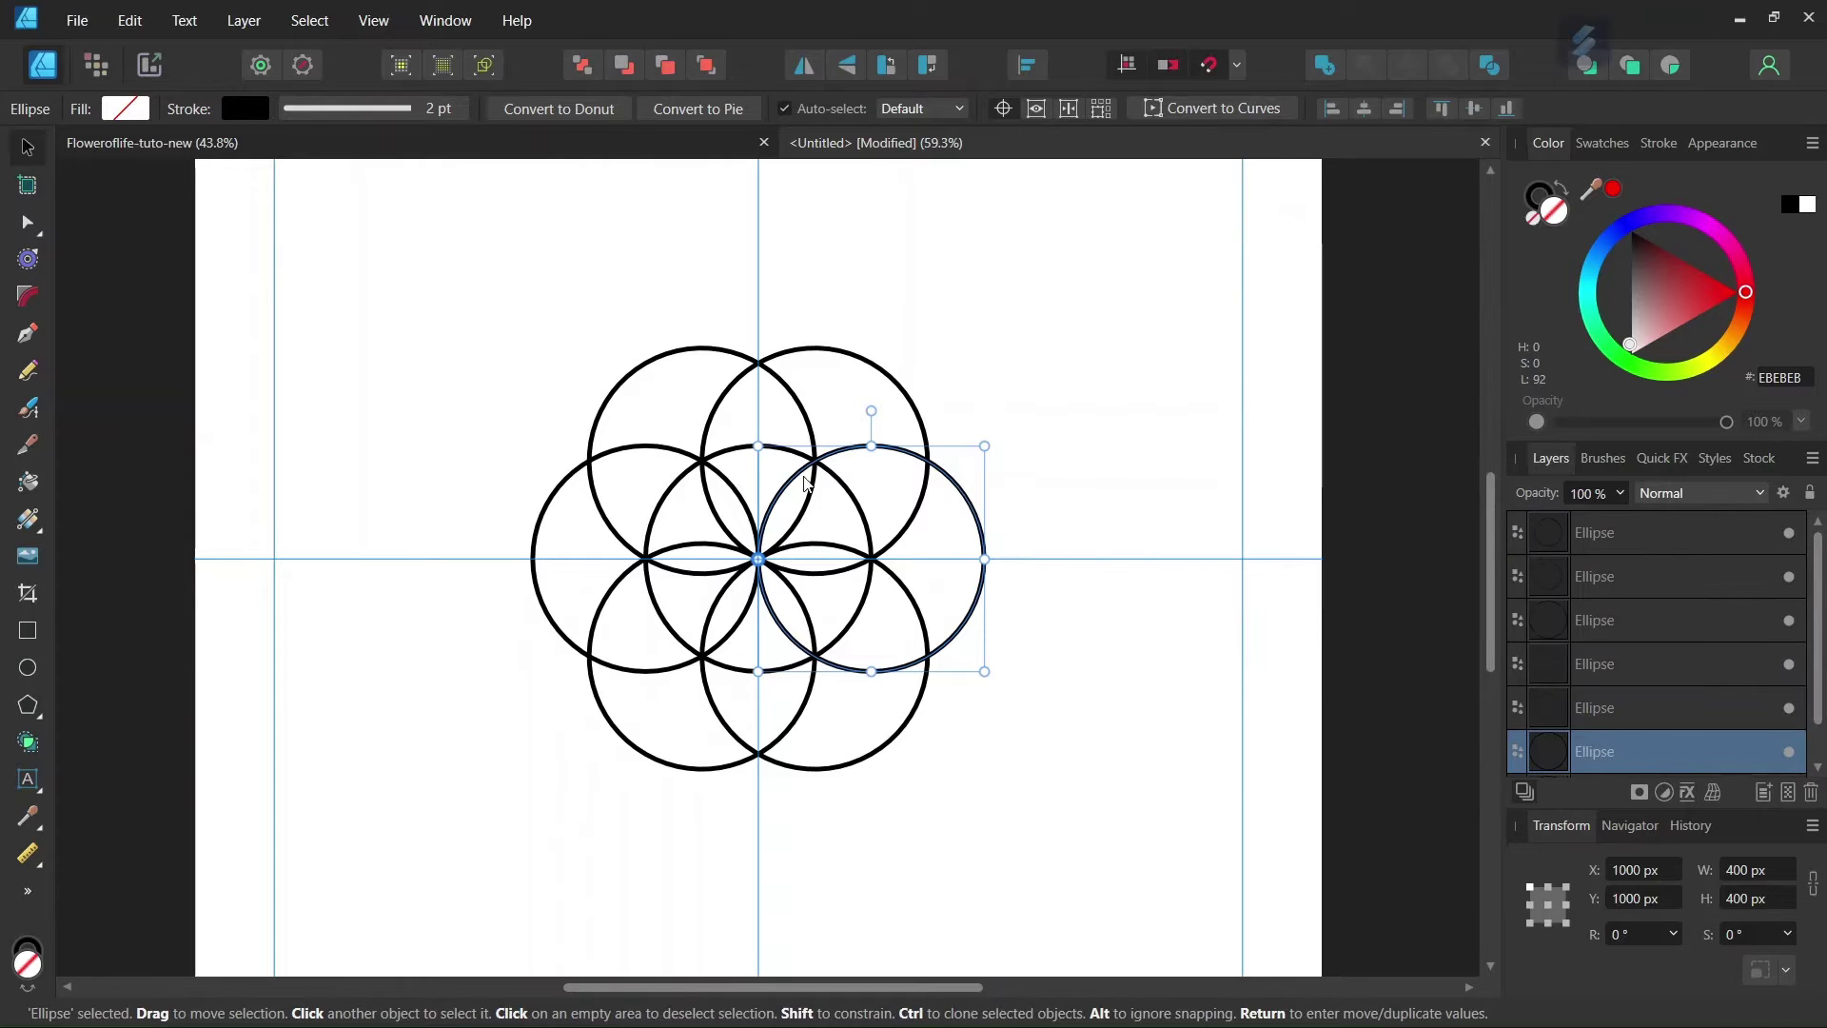
Duplicate the central circle and centre the copy on the outer intersection of the upper-right and right circles
click(680, 488)
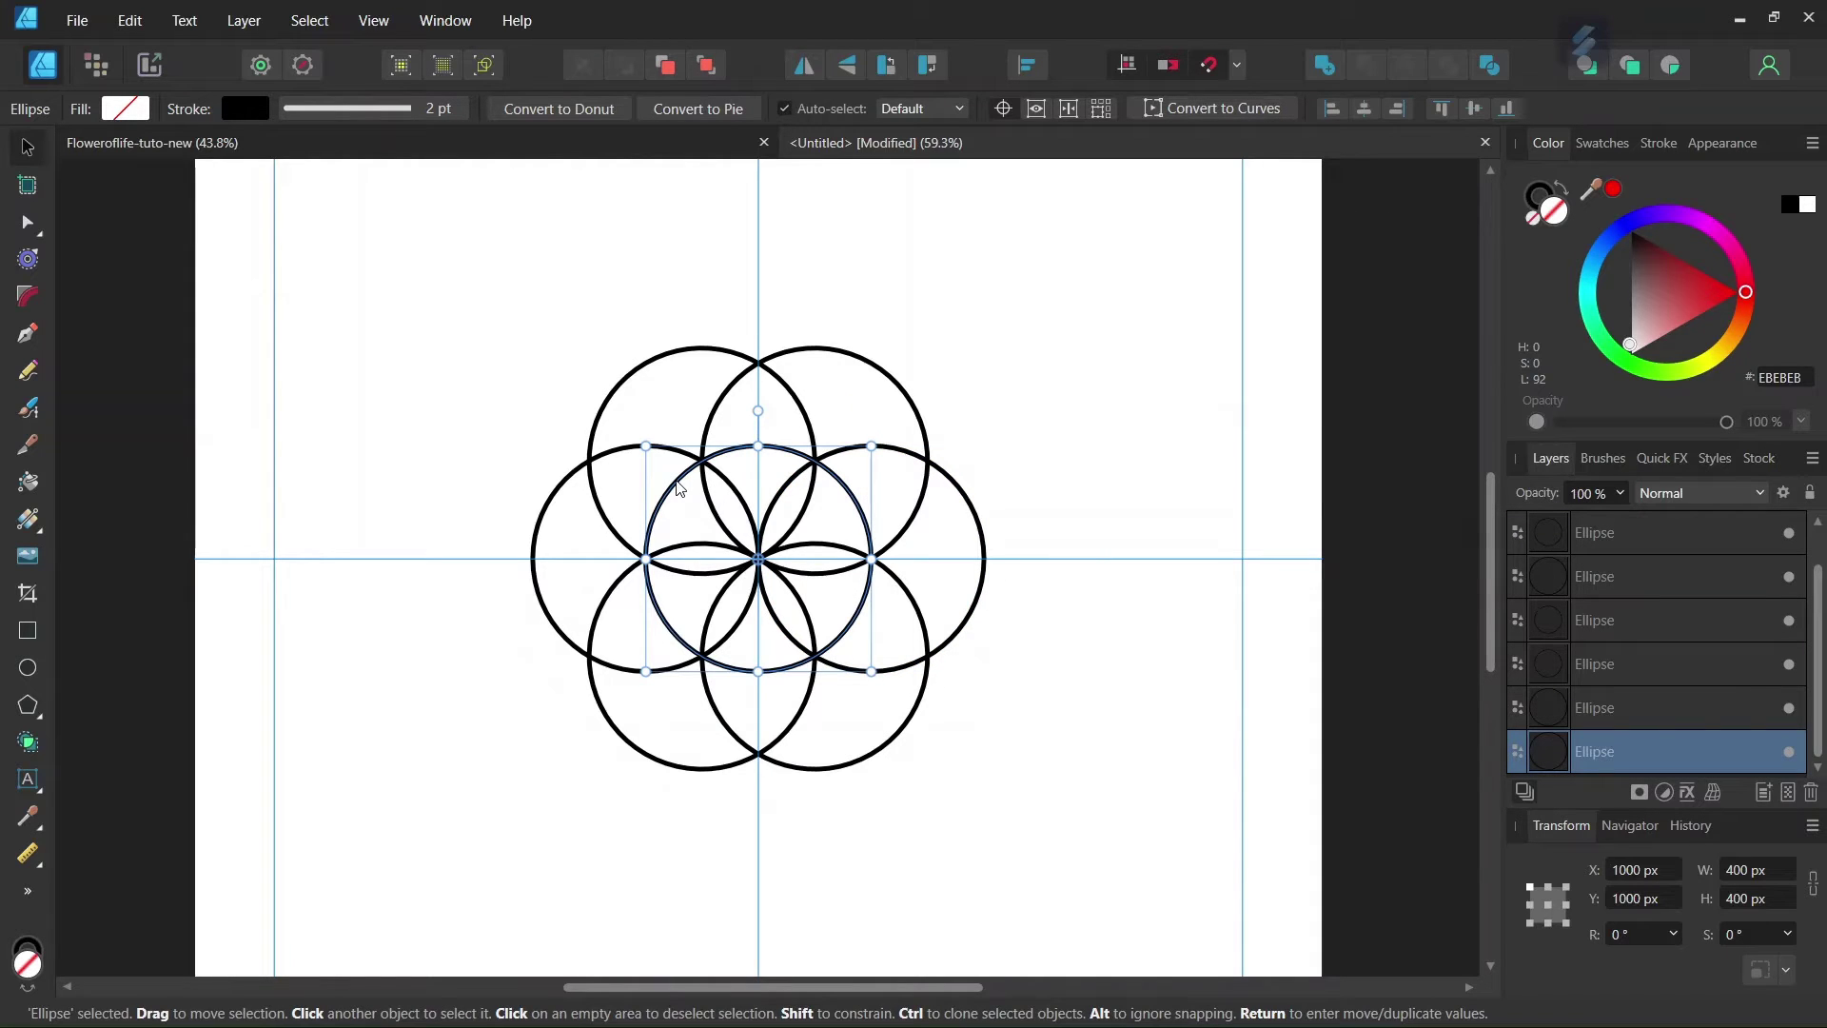
key(ctrl+j)
drag(679, 487, 797, 378)
drag(981, 428, 1035, 448)
scroll(945, 503, up, 2)
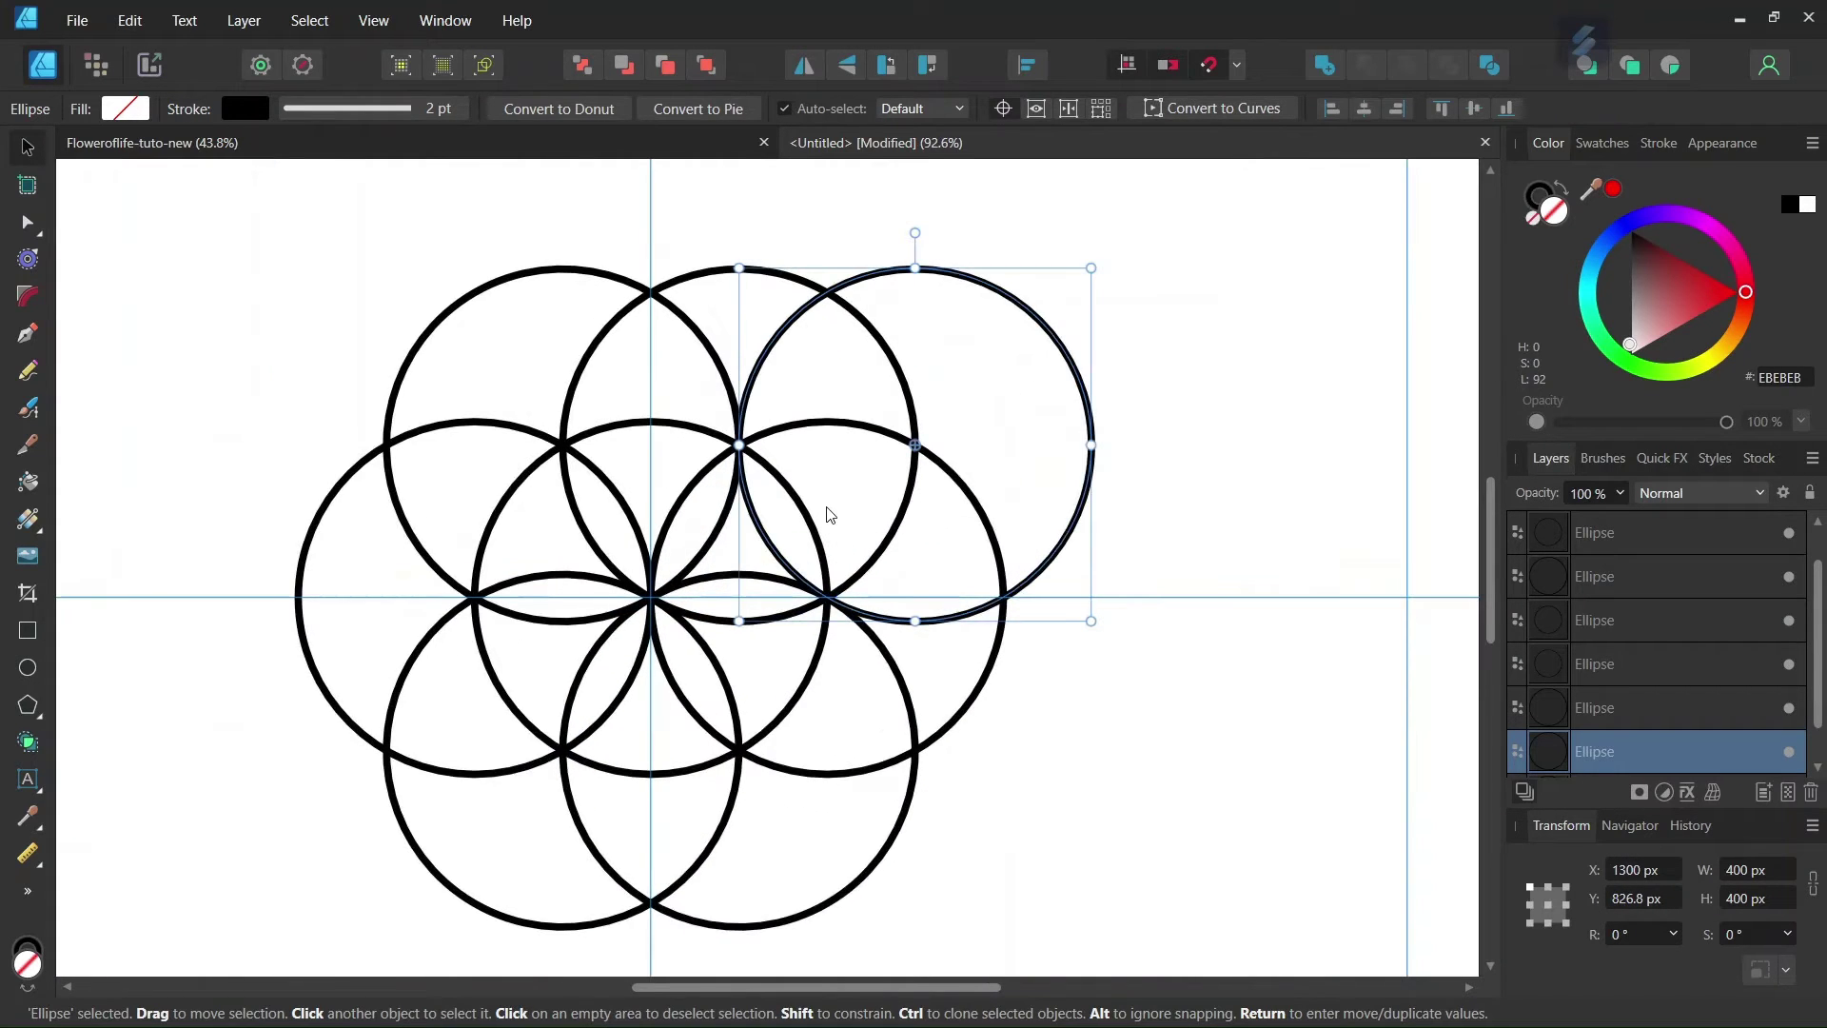
scroll(828, 514, up, 1)
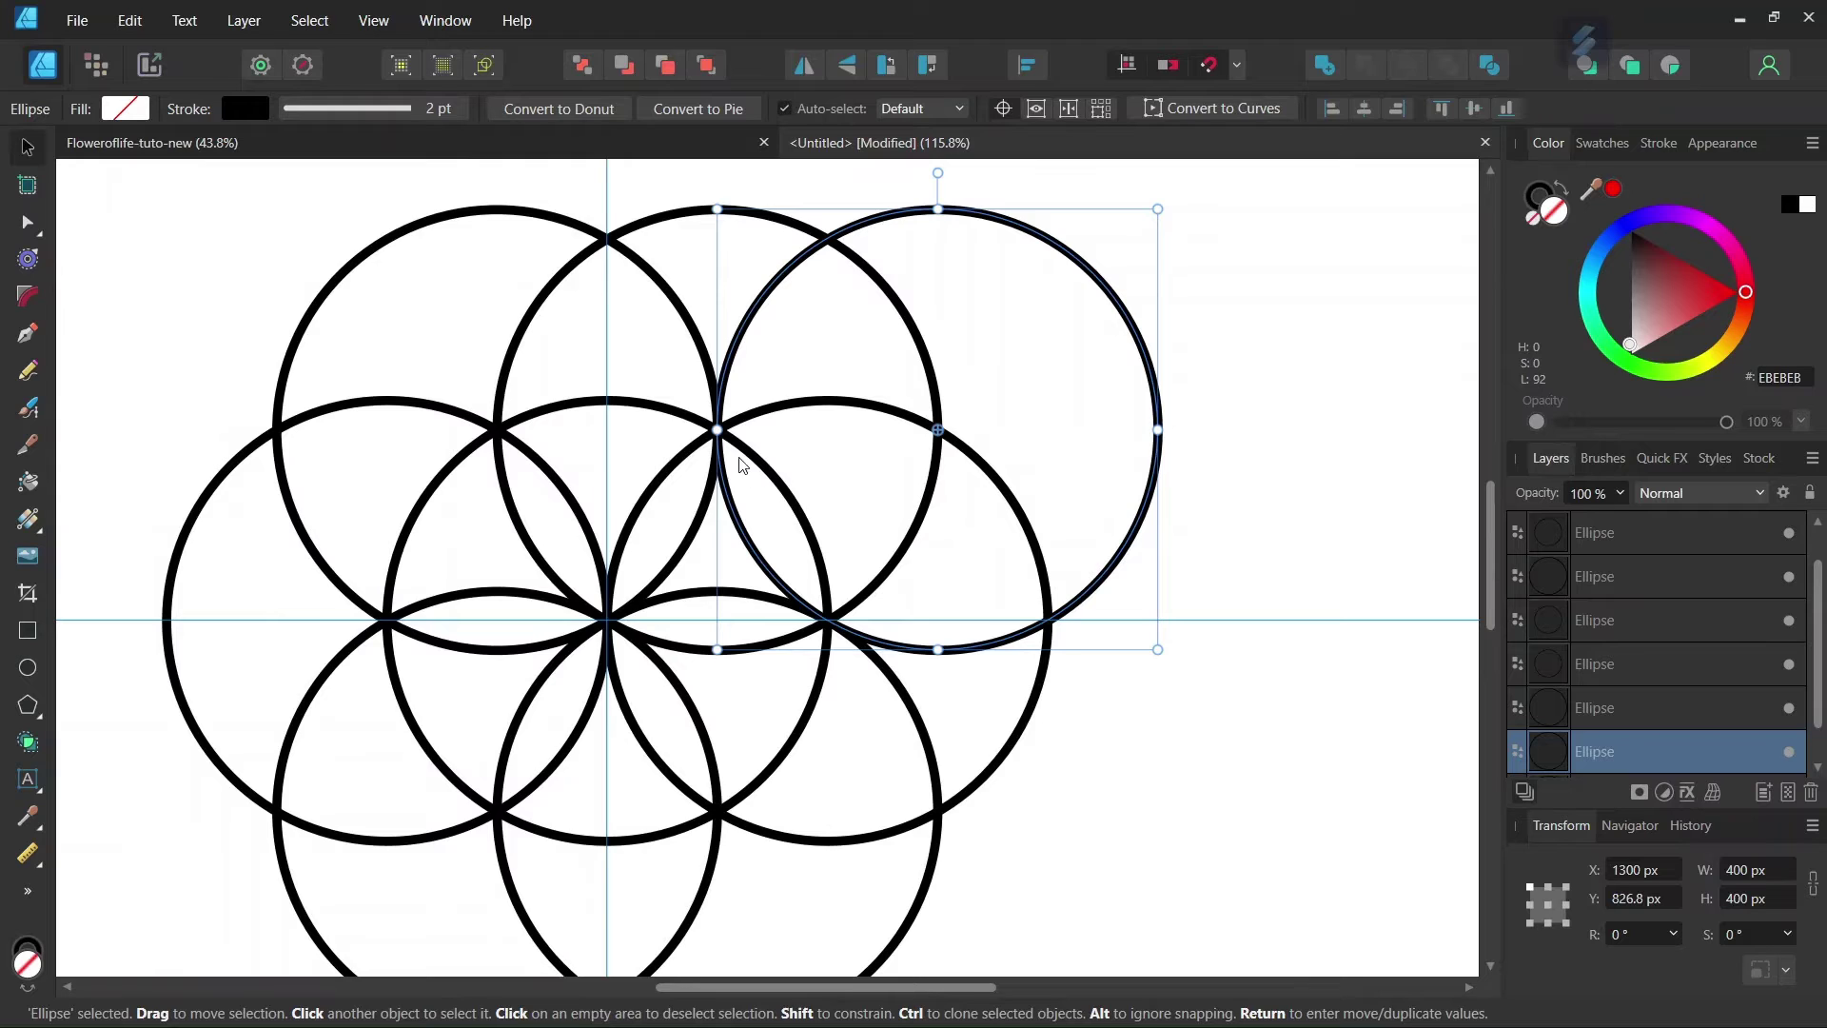
scroll(743, 464, down, 2)
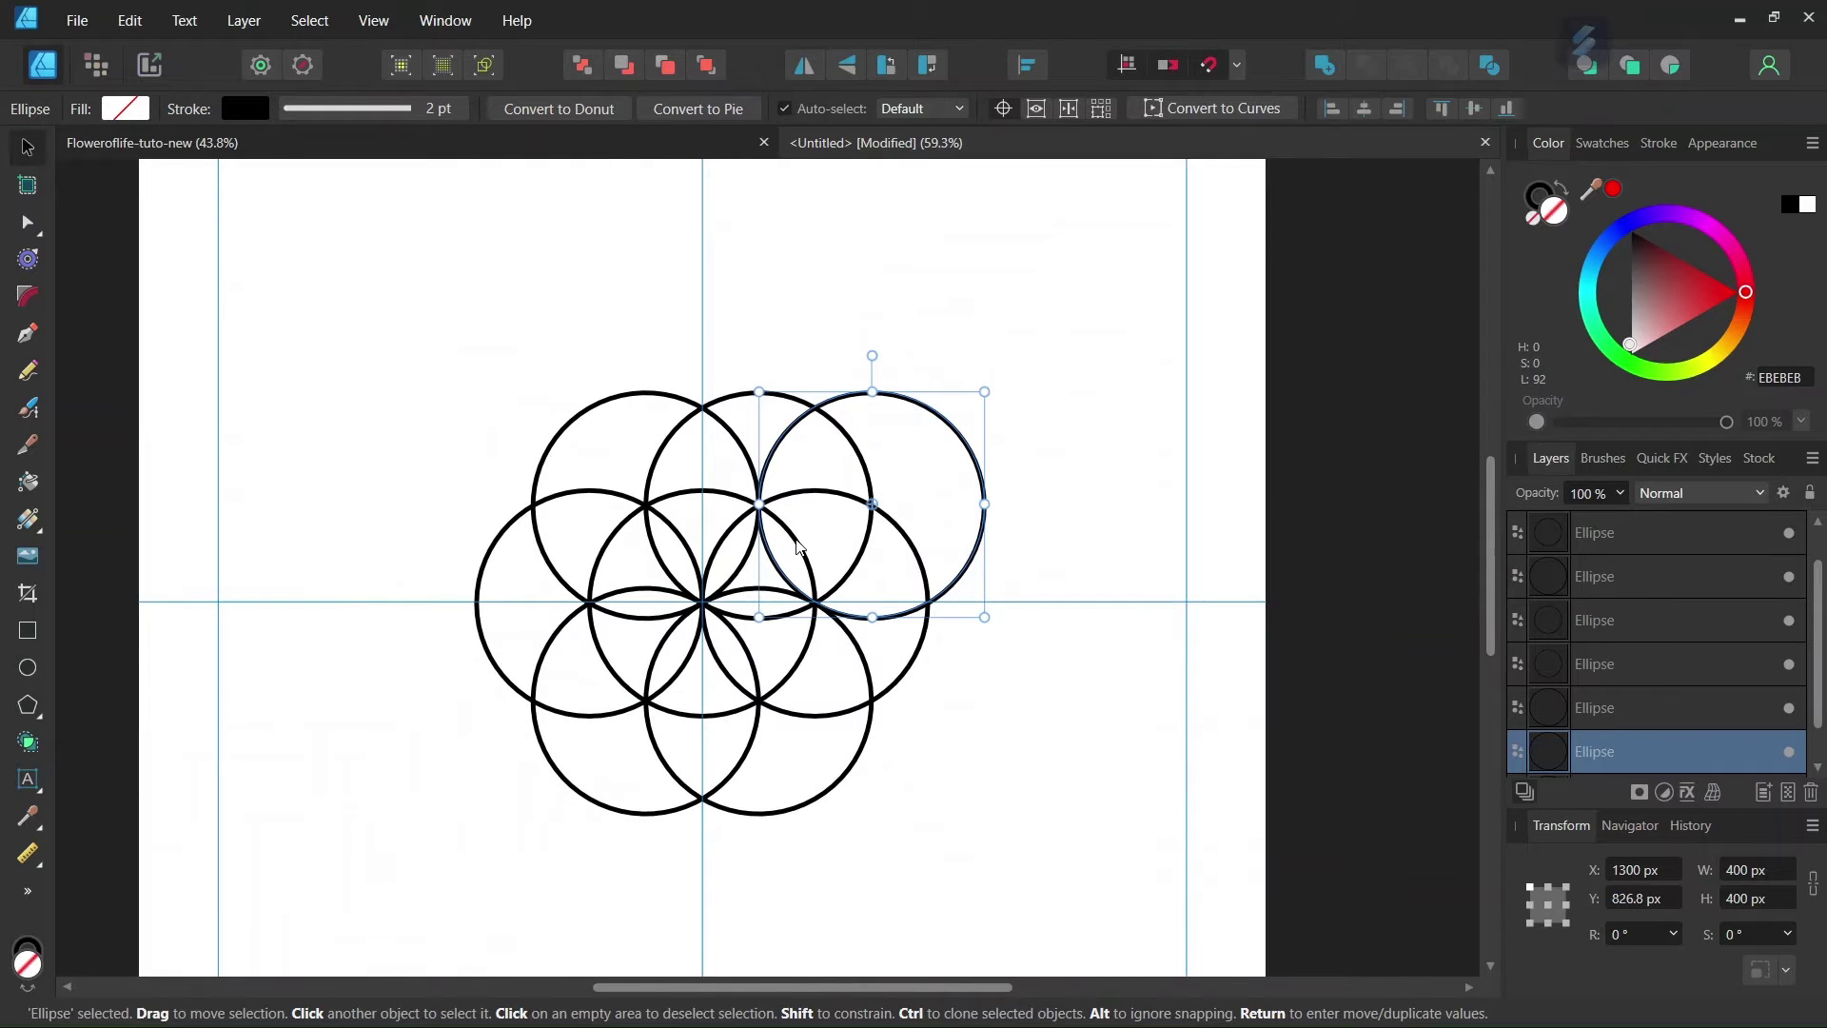
Move the new circle's transform origin to the page centre and make 5 duplicates rotated by 60° around it
drag(872, 503, 703, 601)
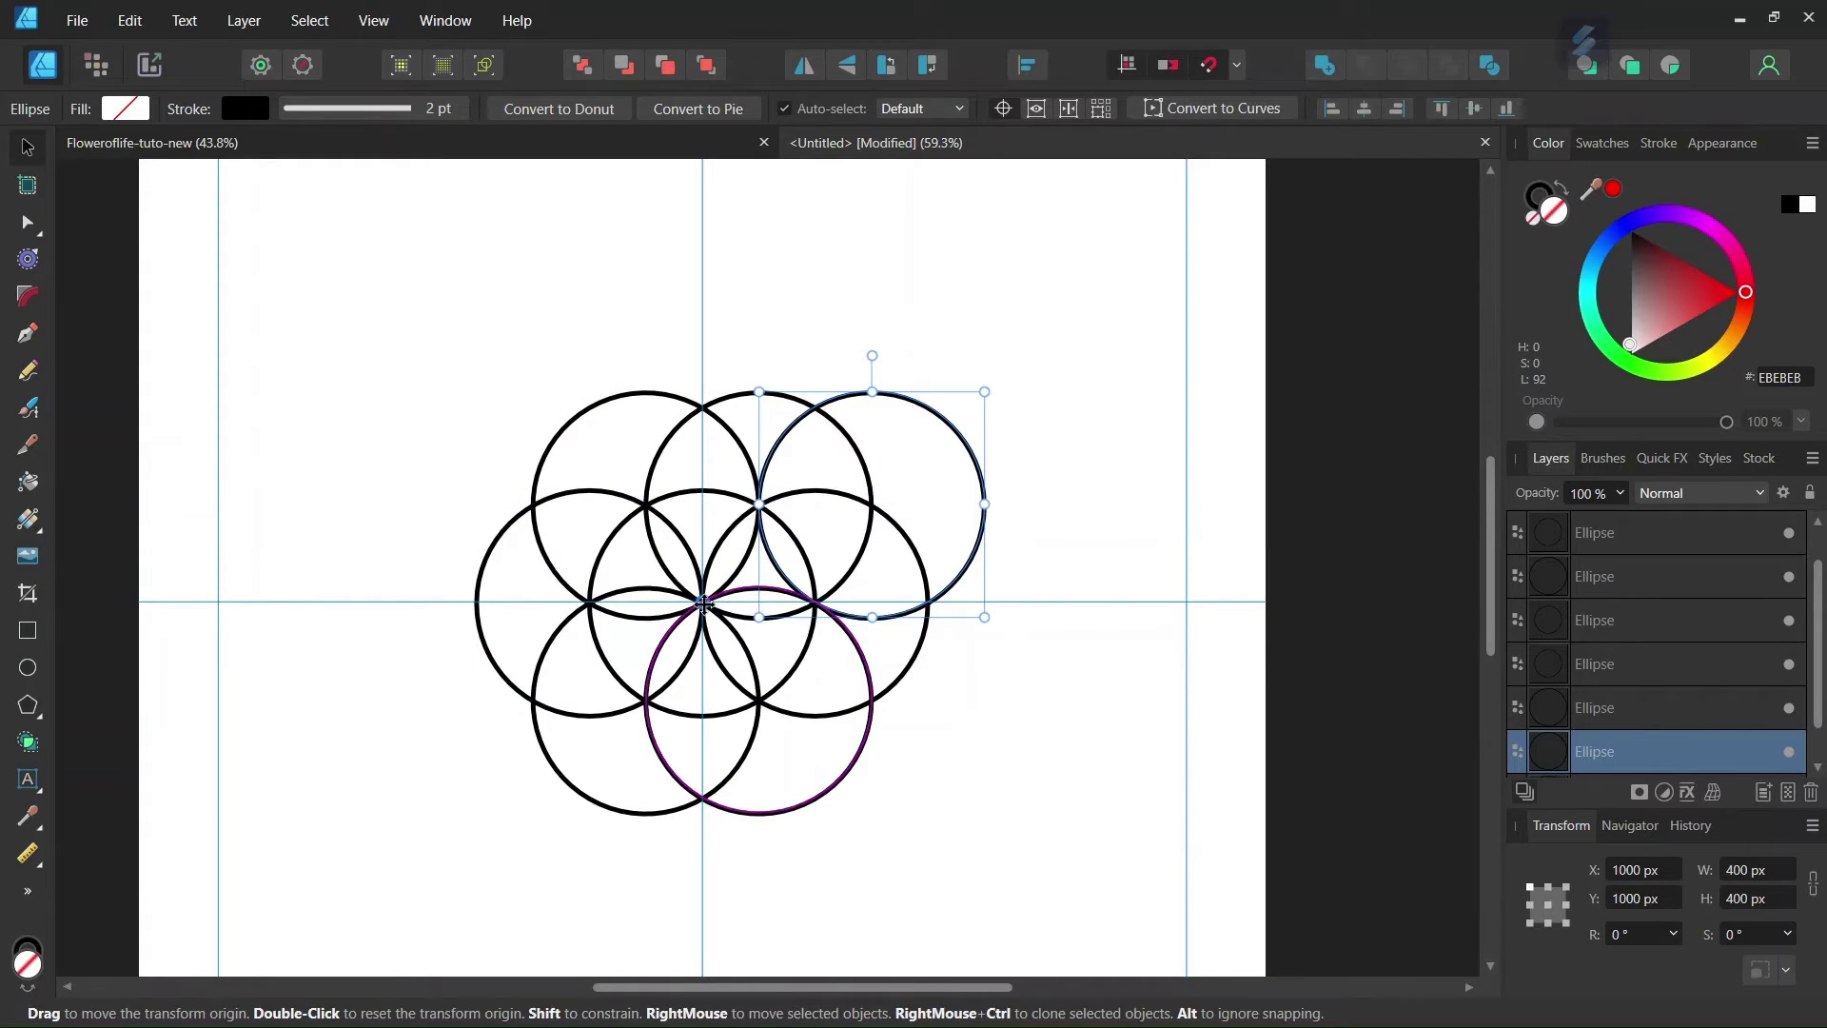
key(Return)
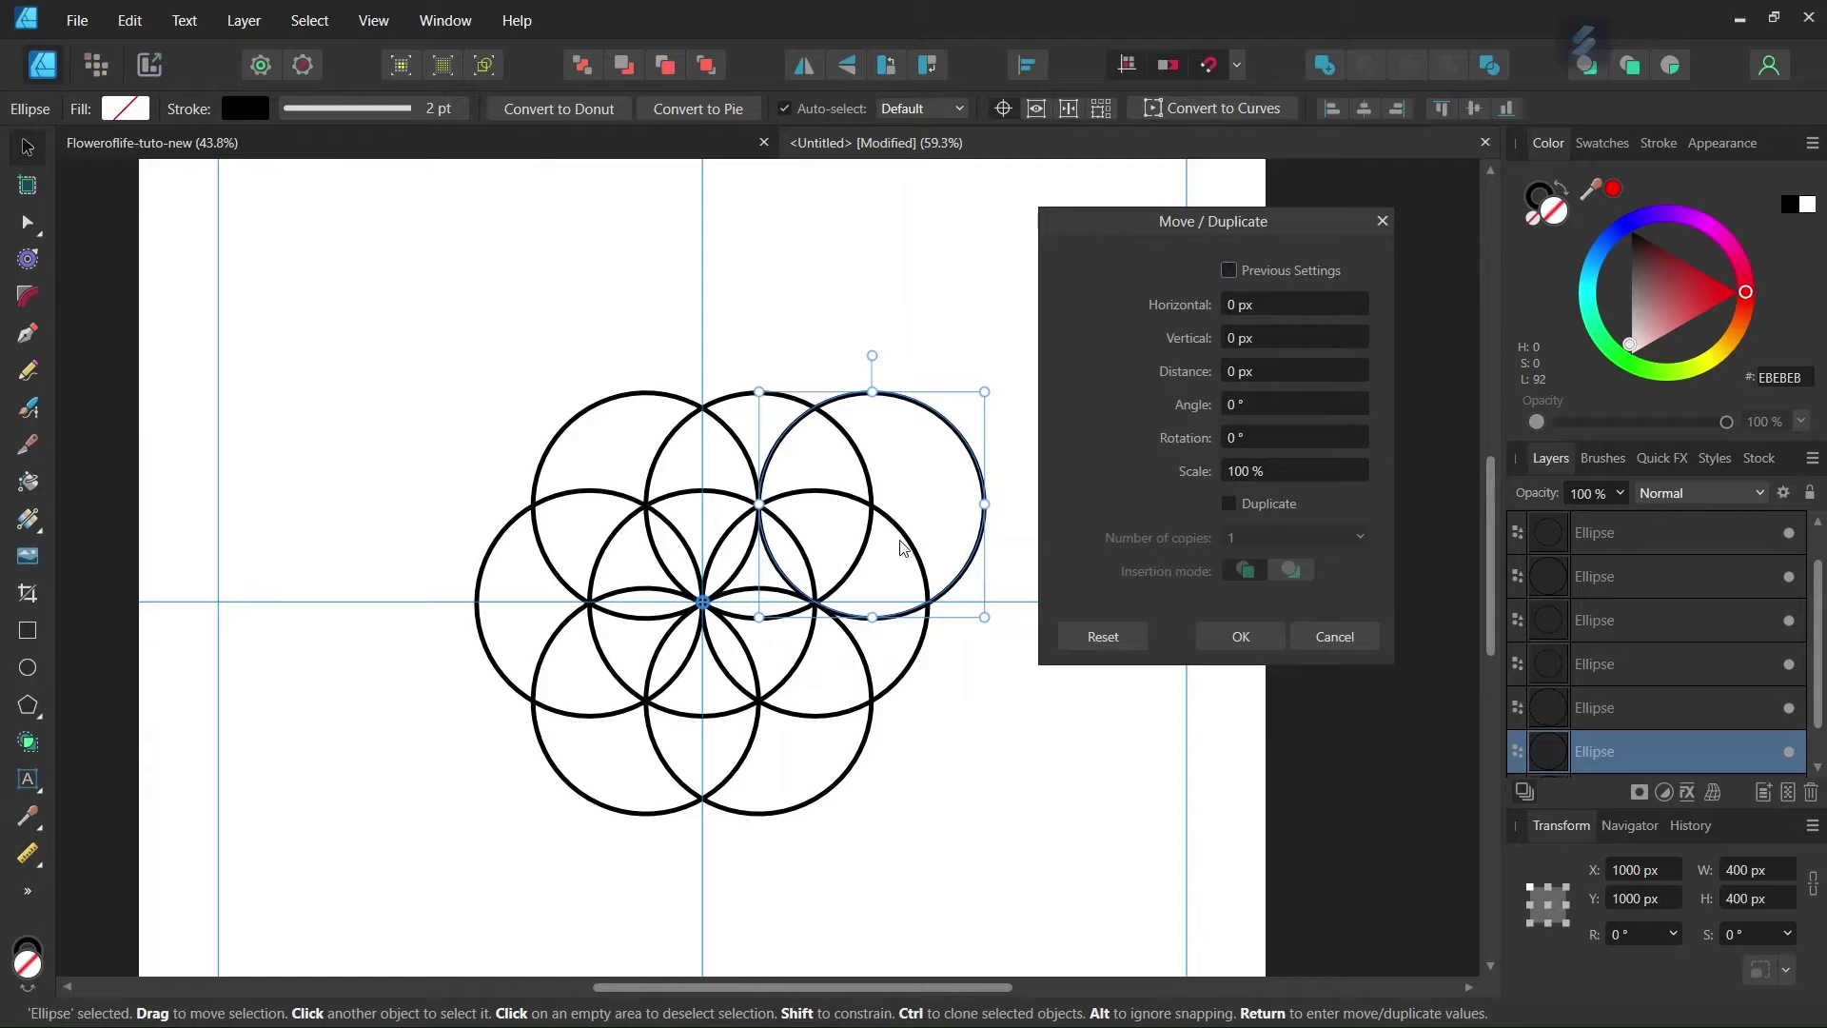
click(1229, 503)
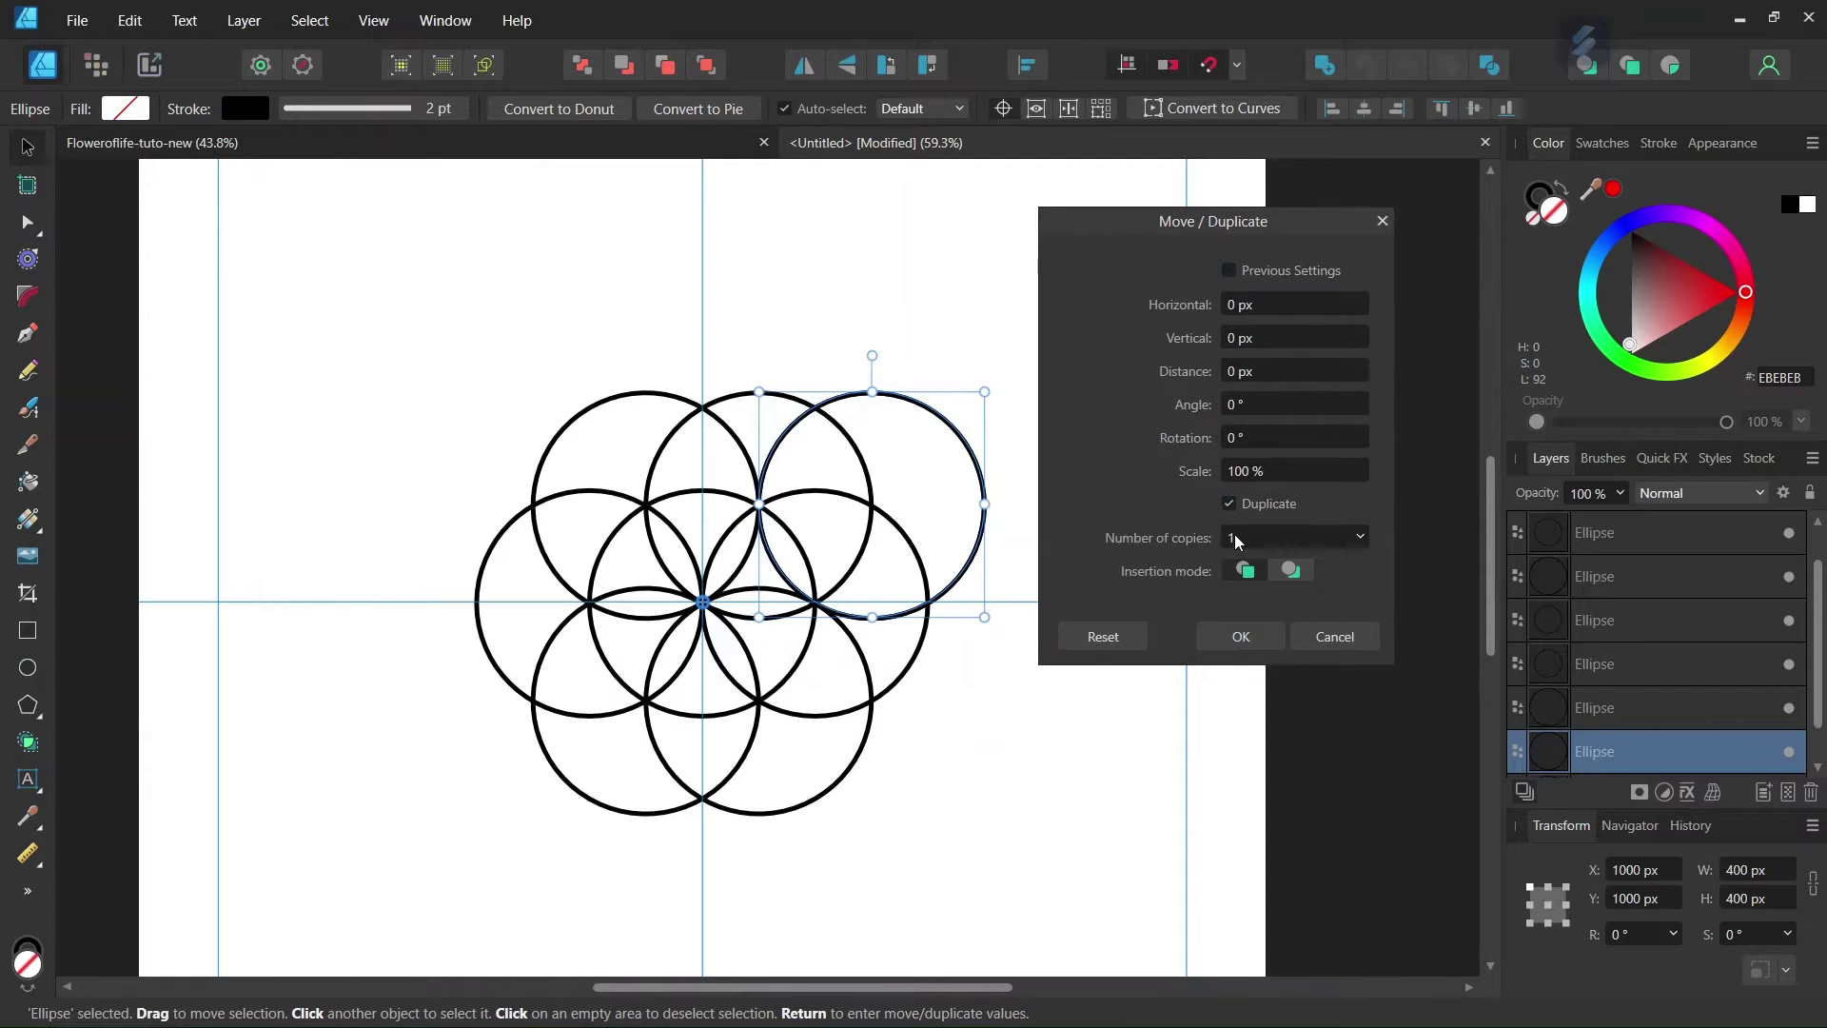
click(1235, 533)
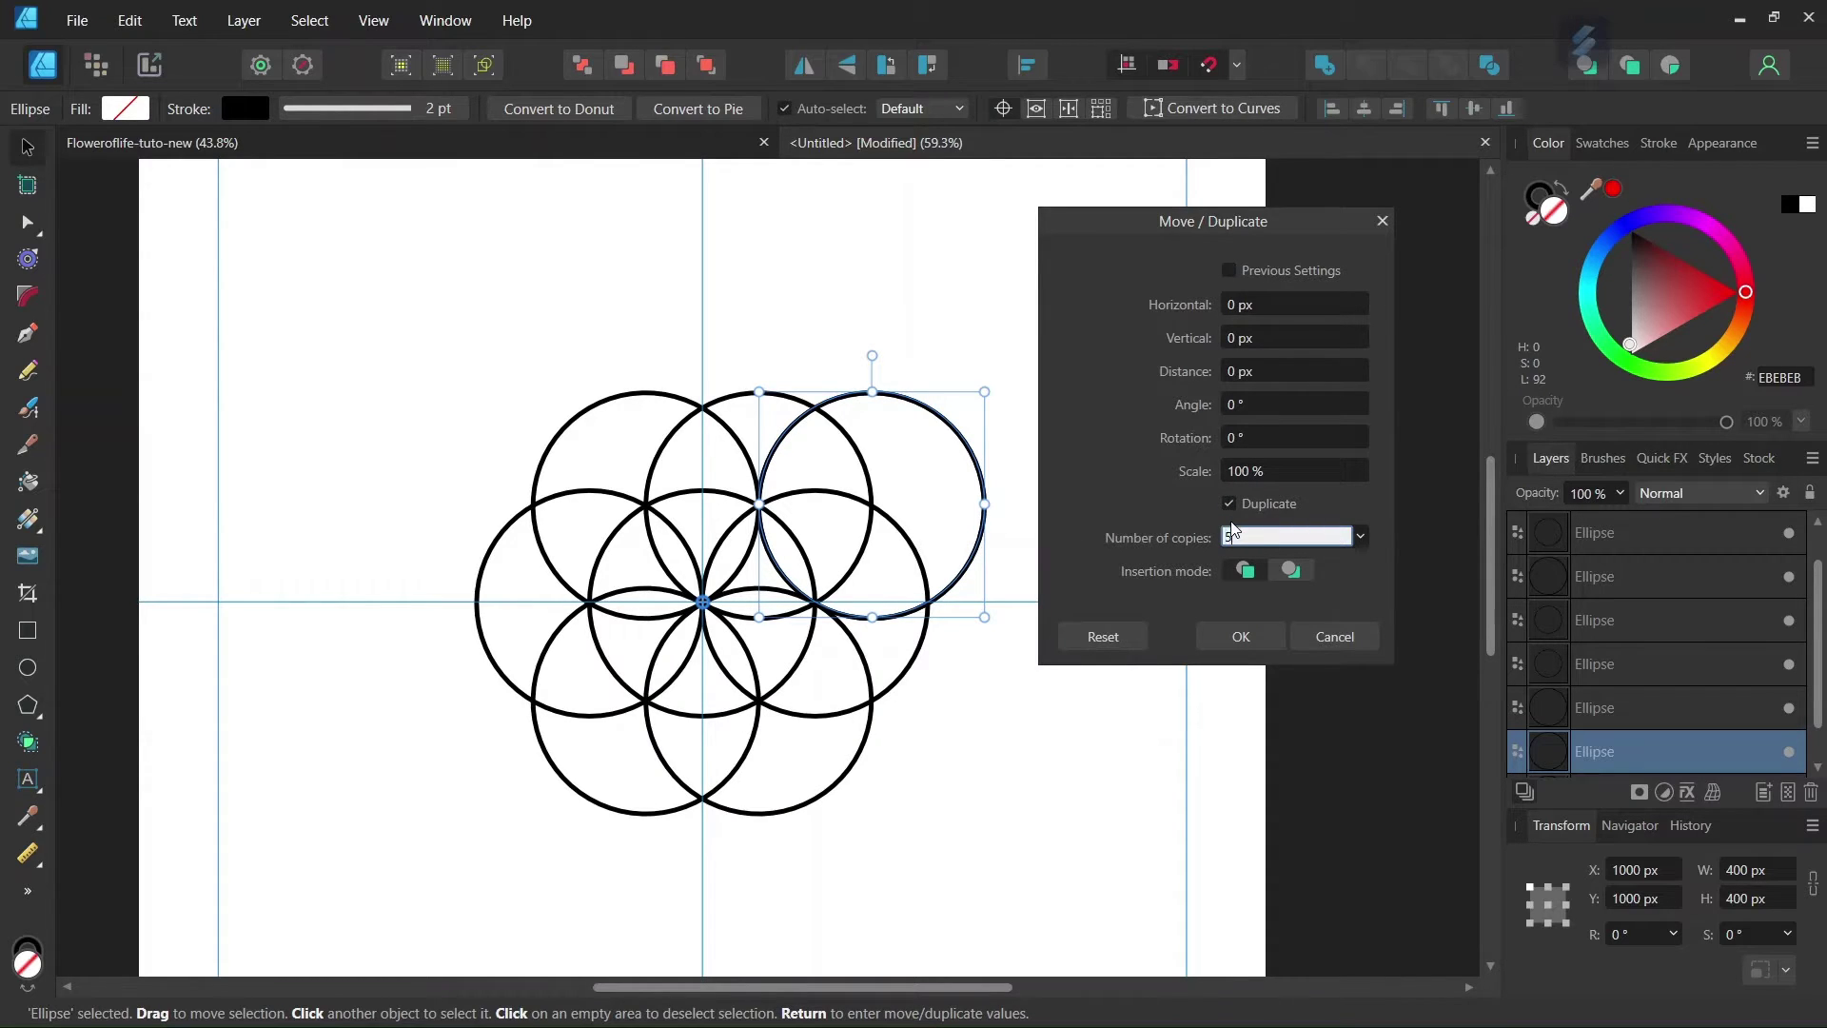
key(Tab)
click(1252, 438)
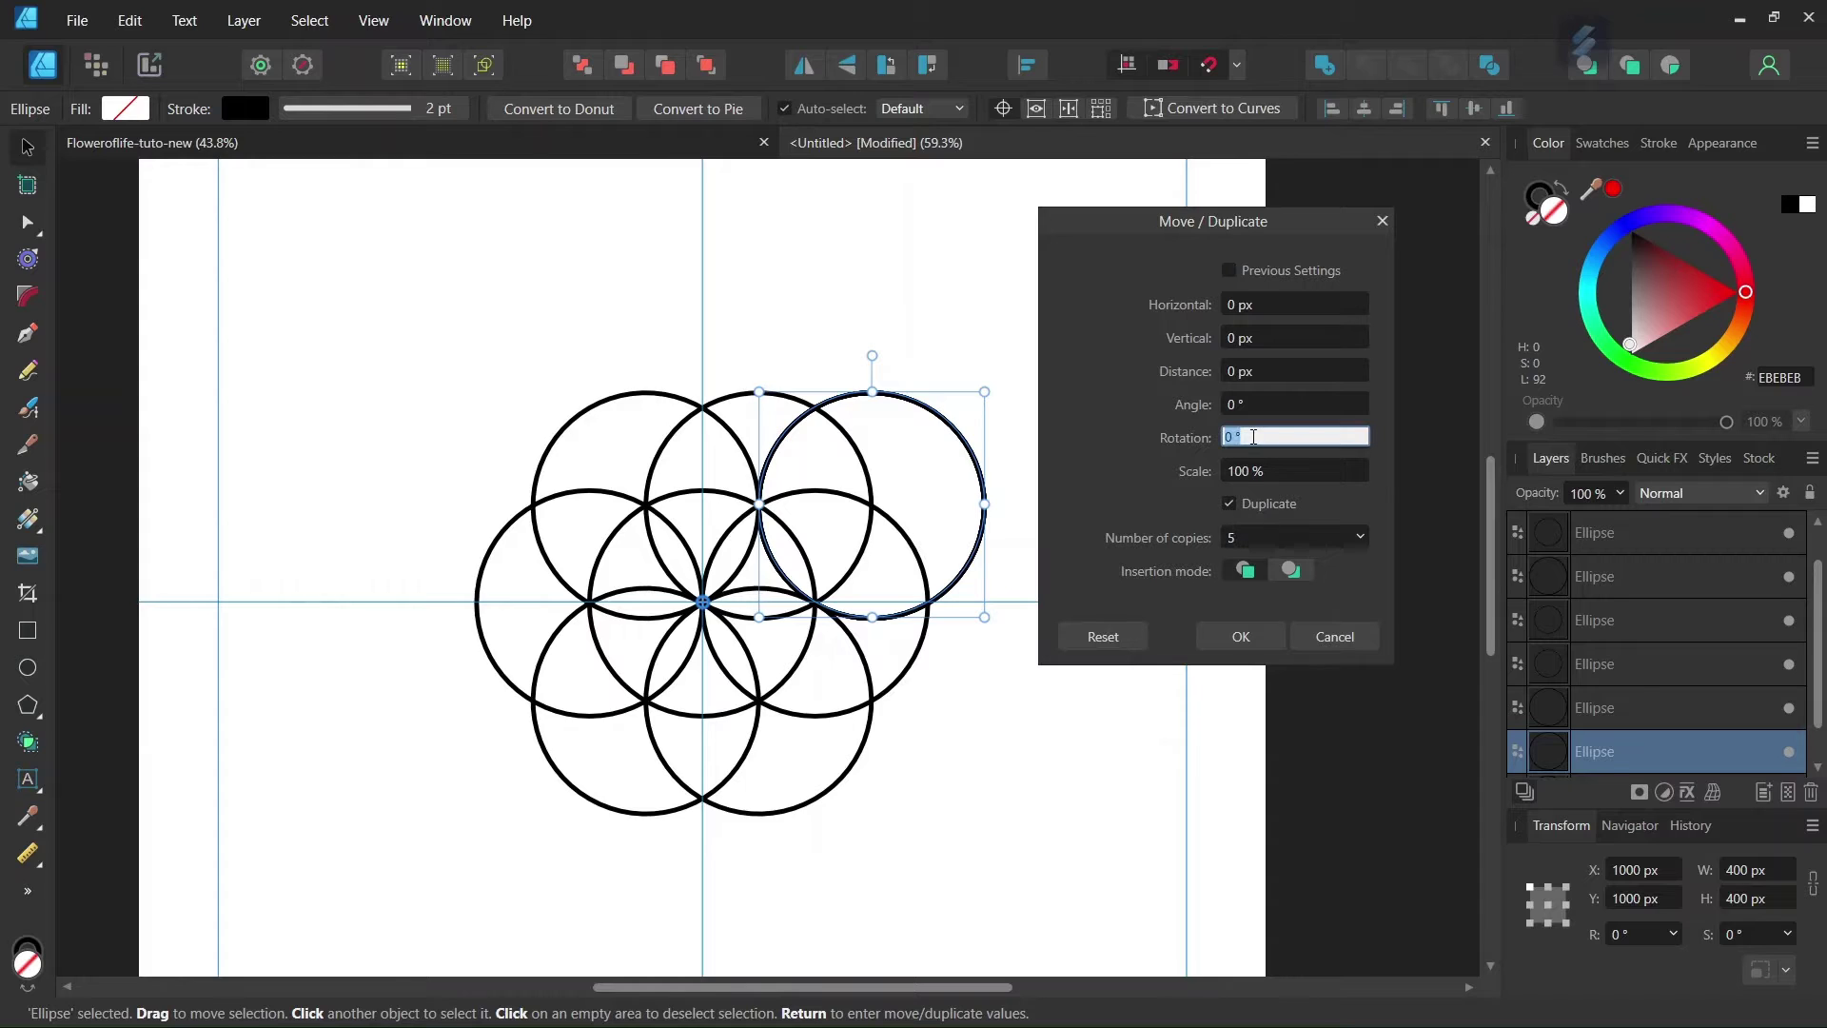
text(60)
key(Tab)
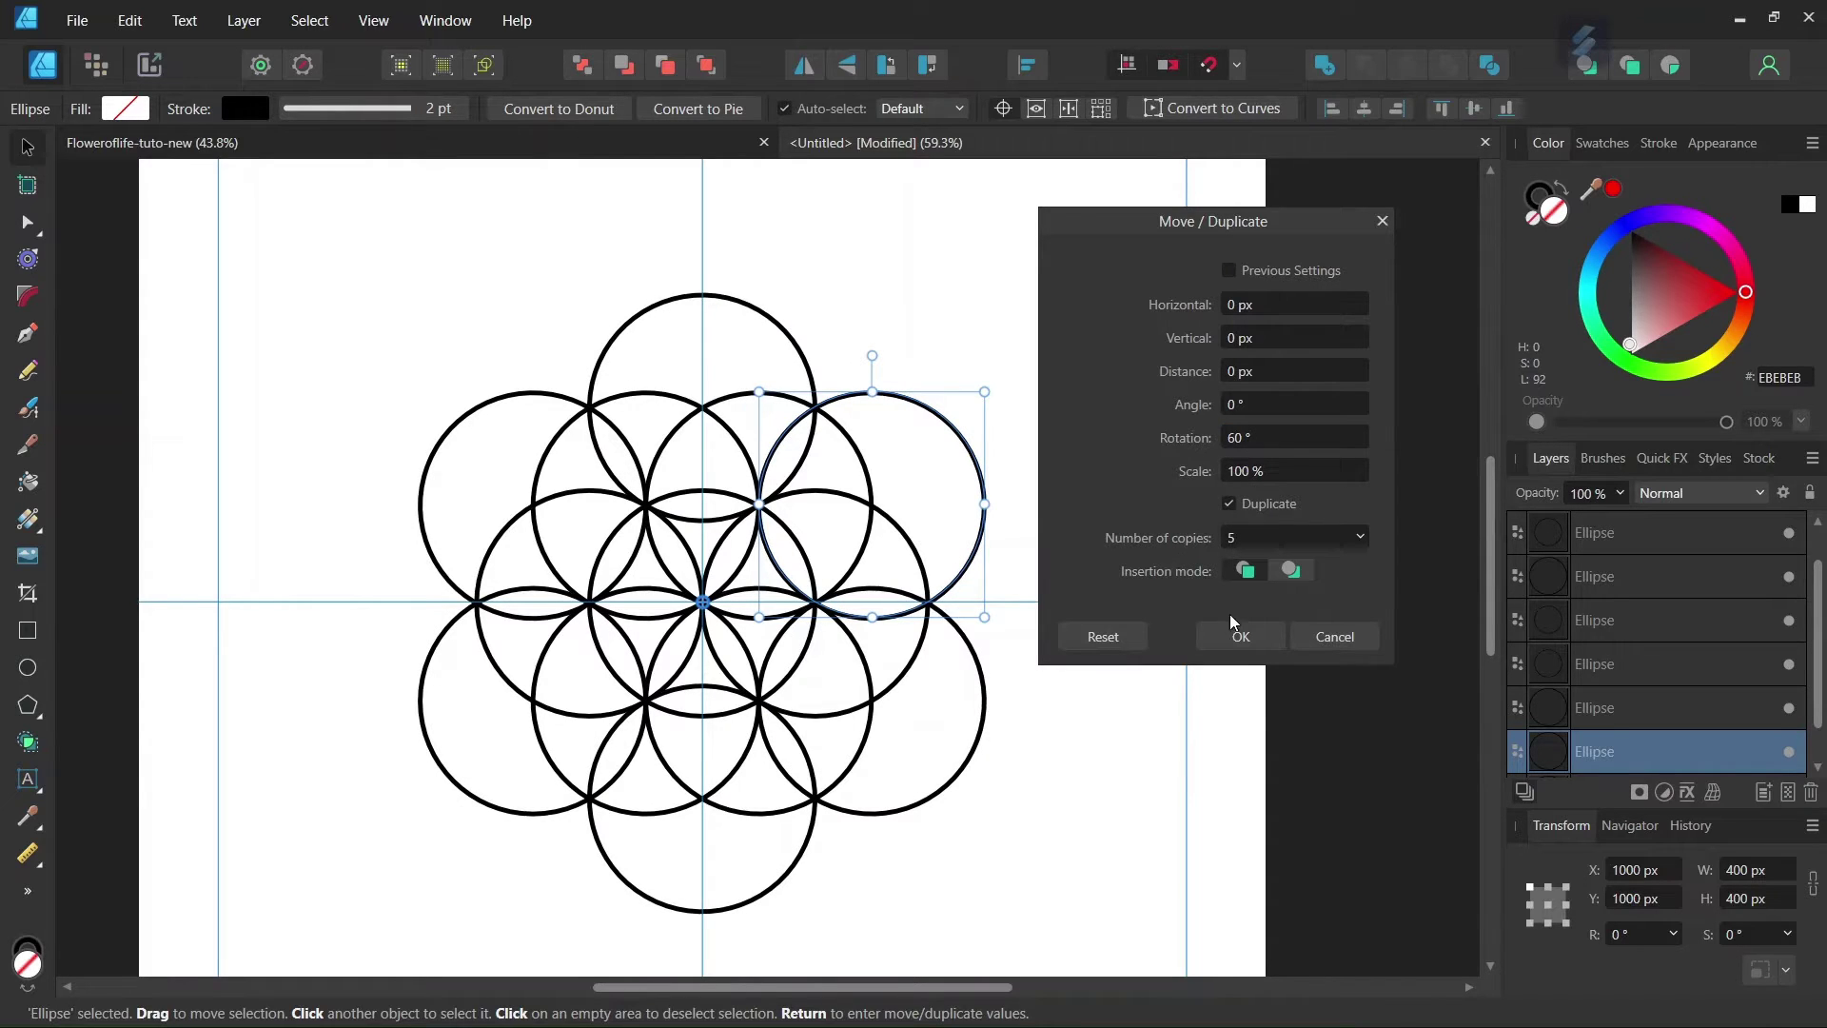
click(1237, 645)
click(1047, 693)
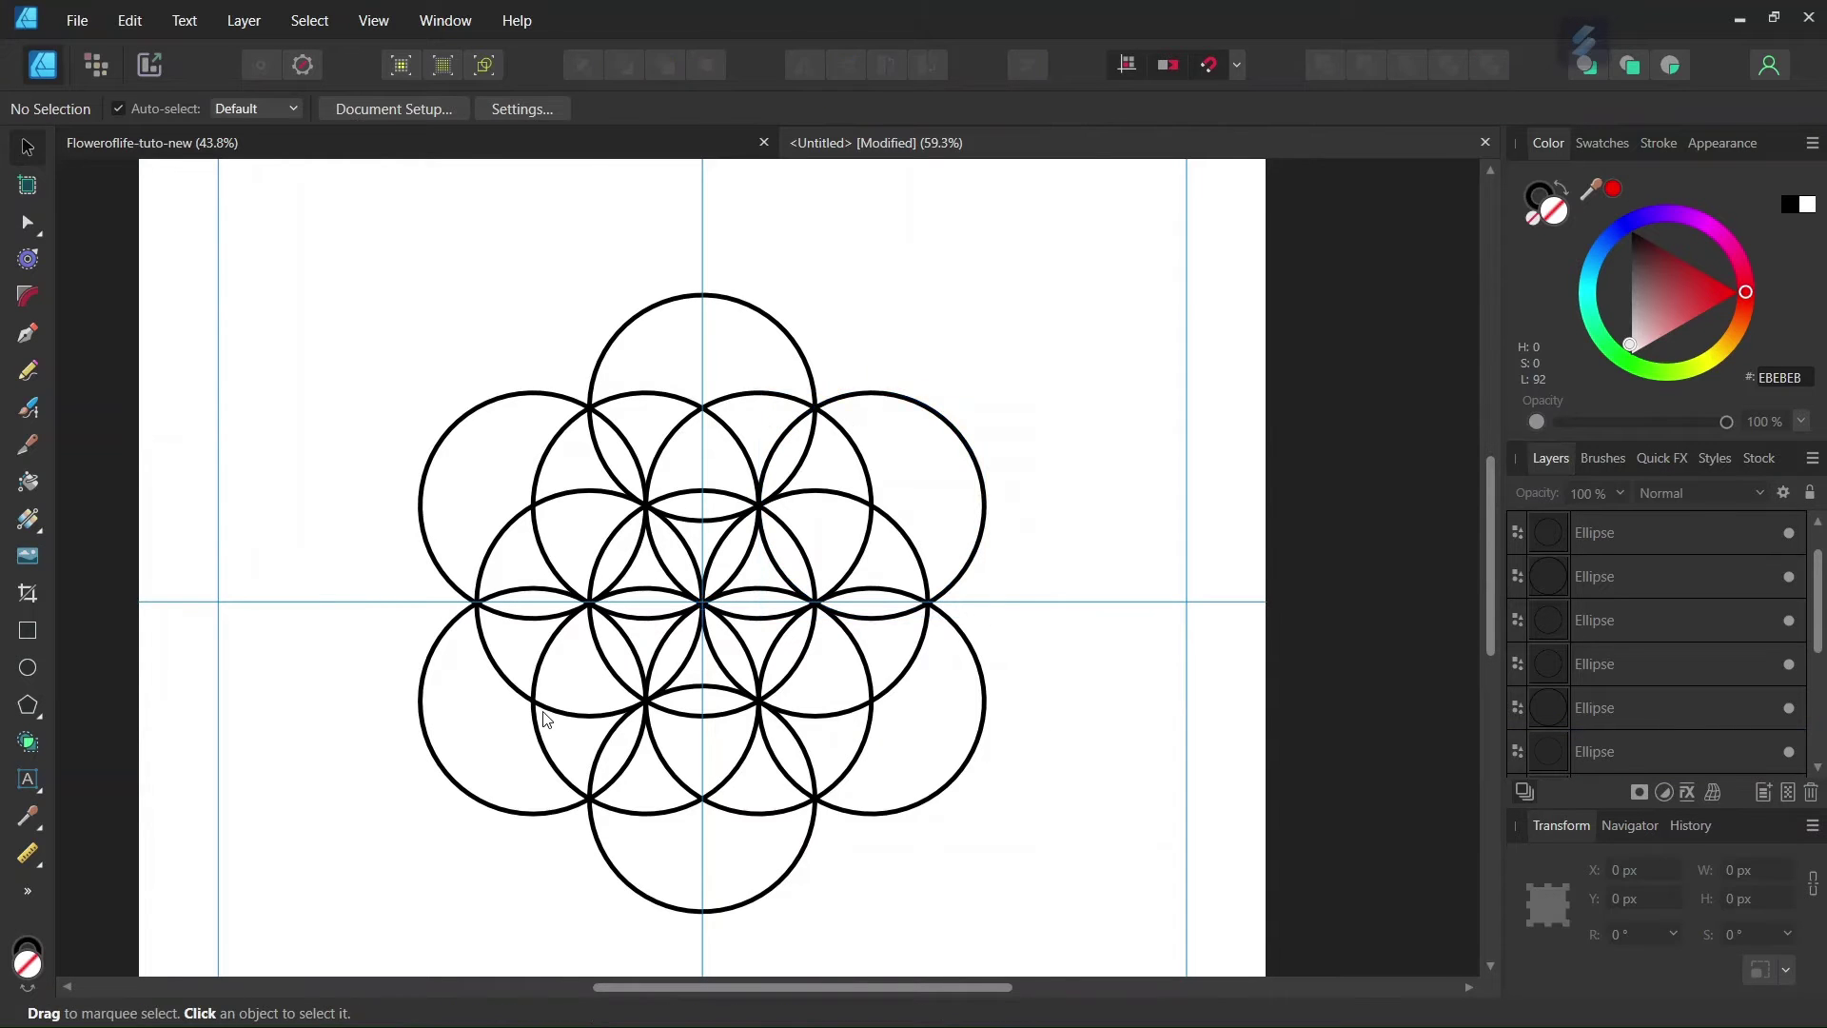
Select all circles and use the Shape Builder in subtract mode to delete every area outside the central circle
scroll(571, 704, up, 1)
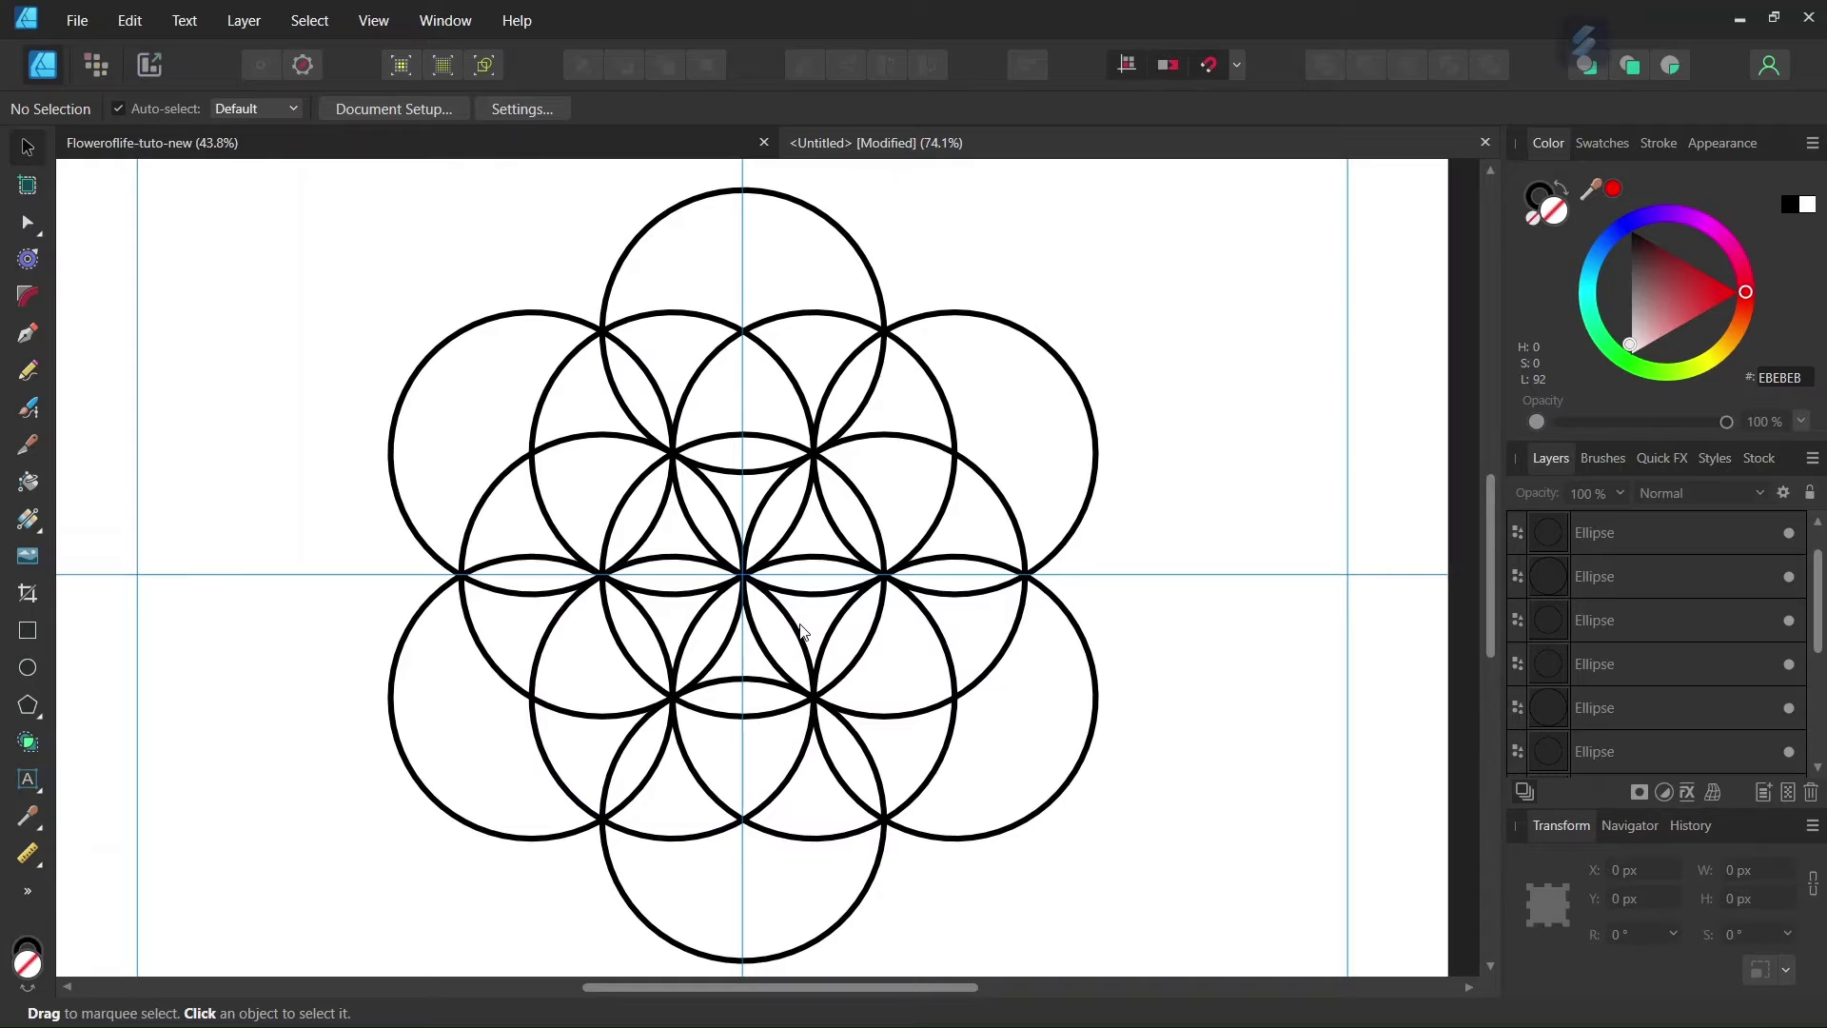
key(ctrl+a)
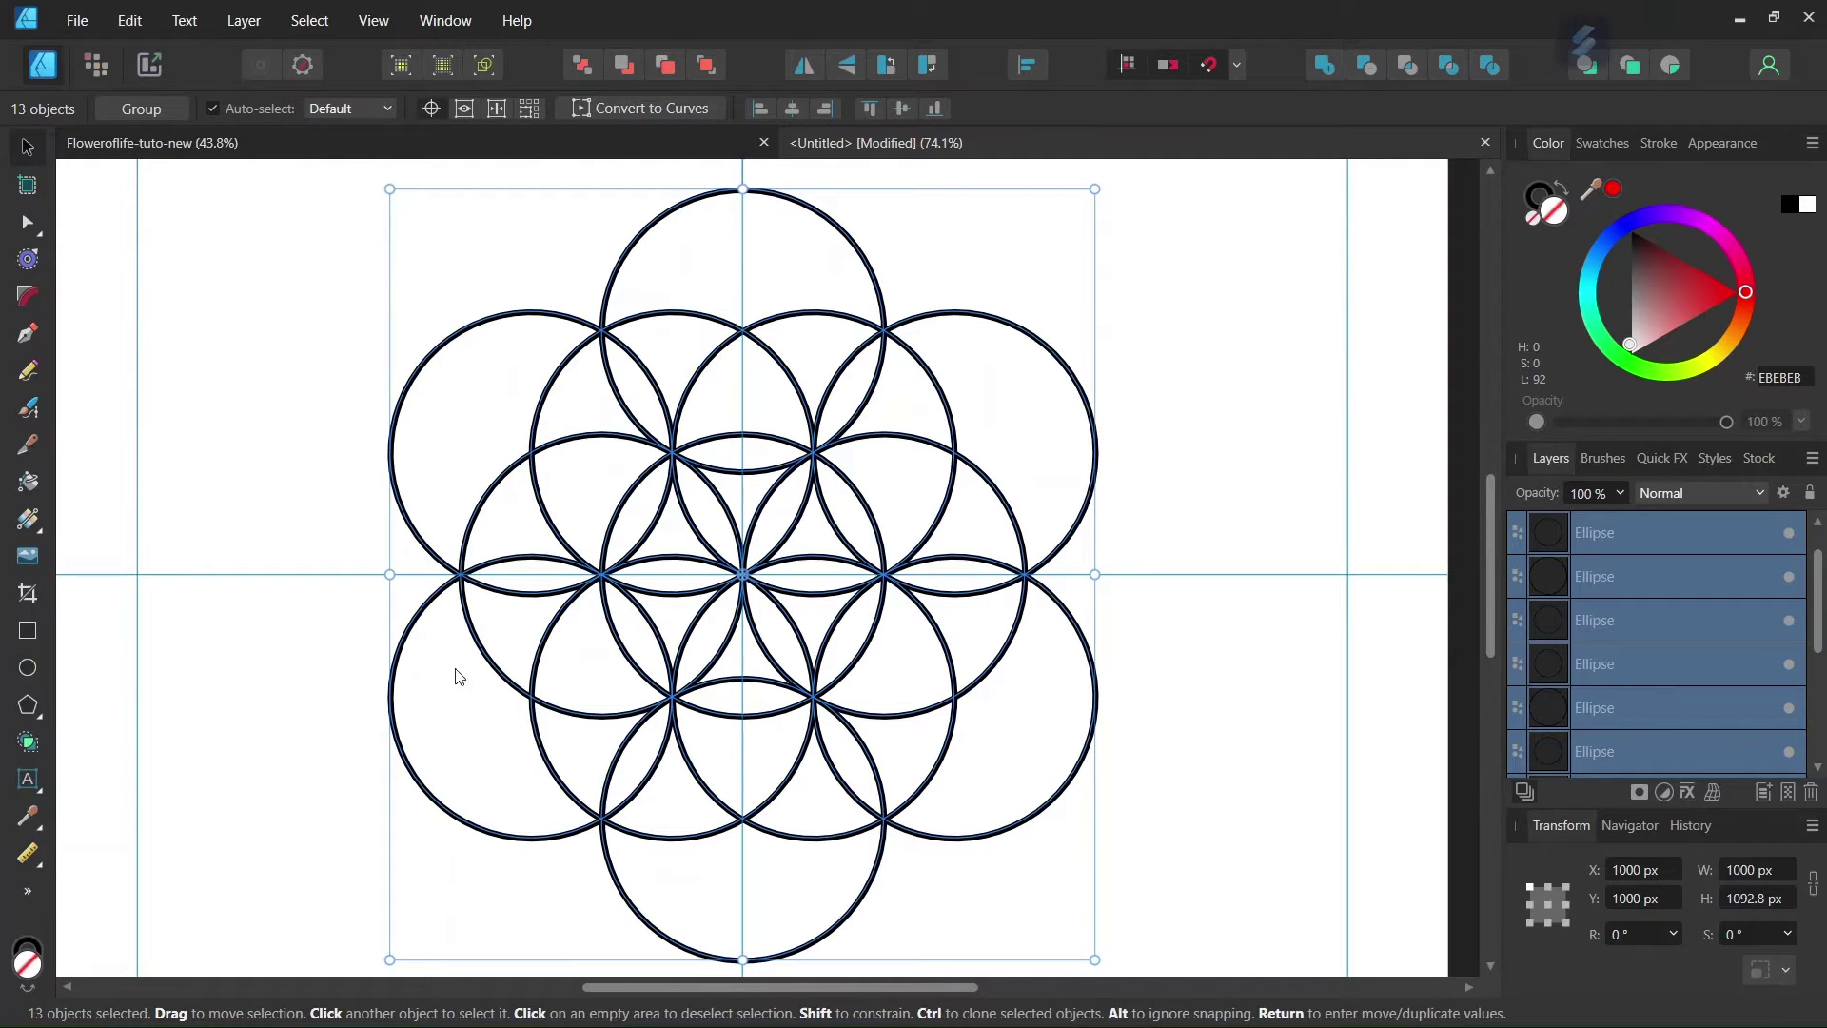
click(28, 747)
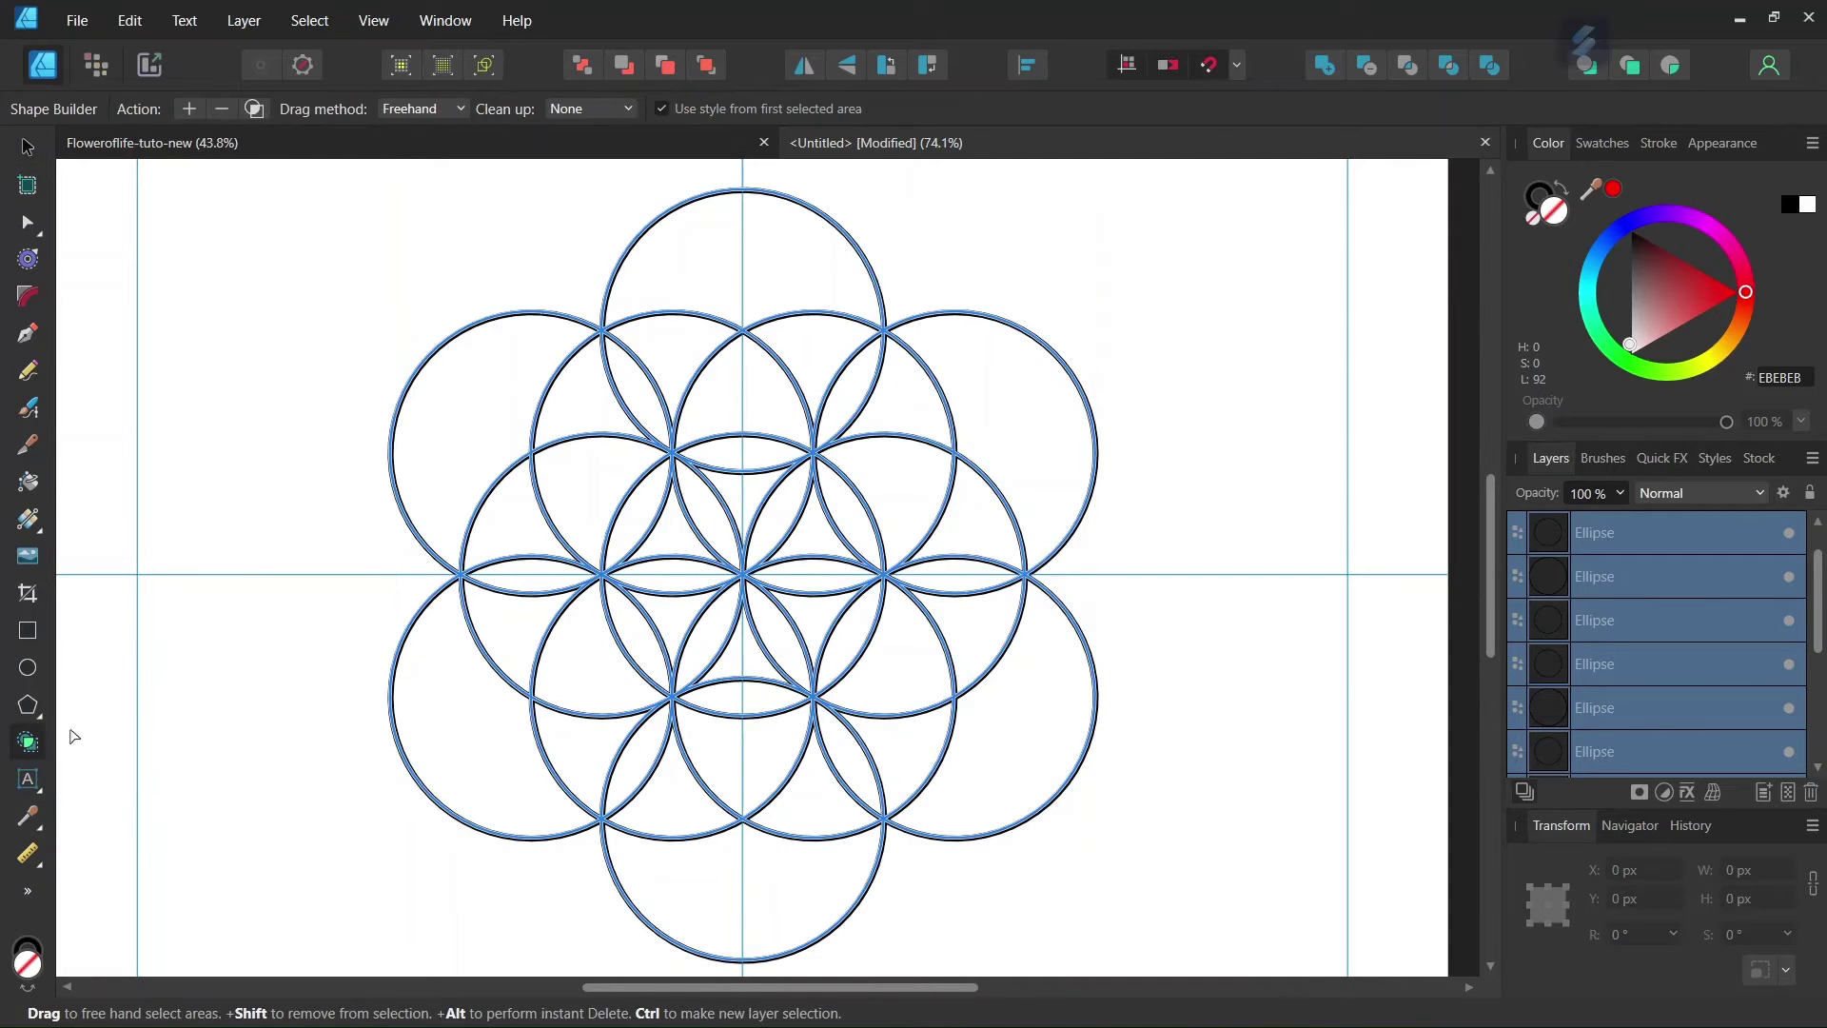
click(222, 109)
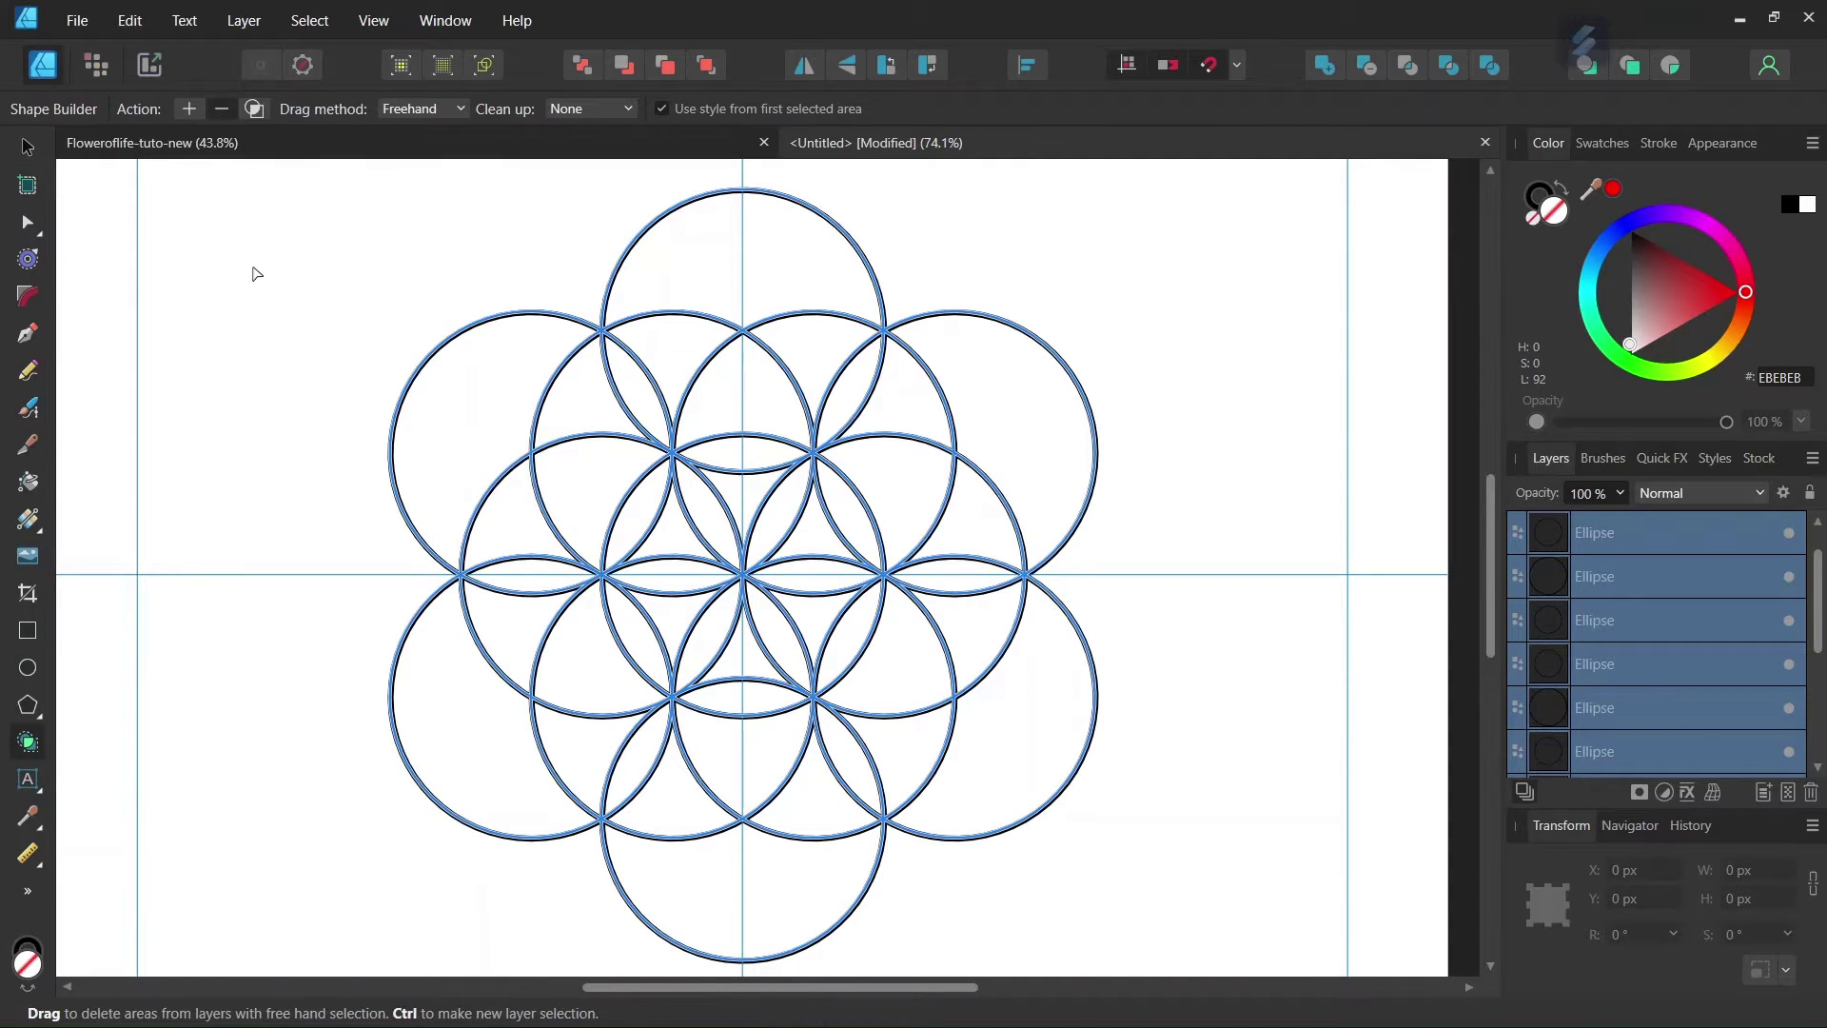
scroll(305, 381, down, 1)
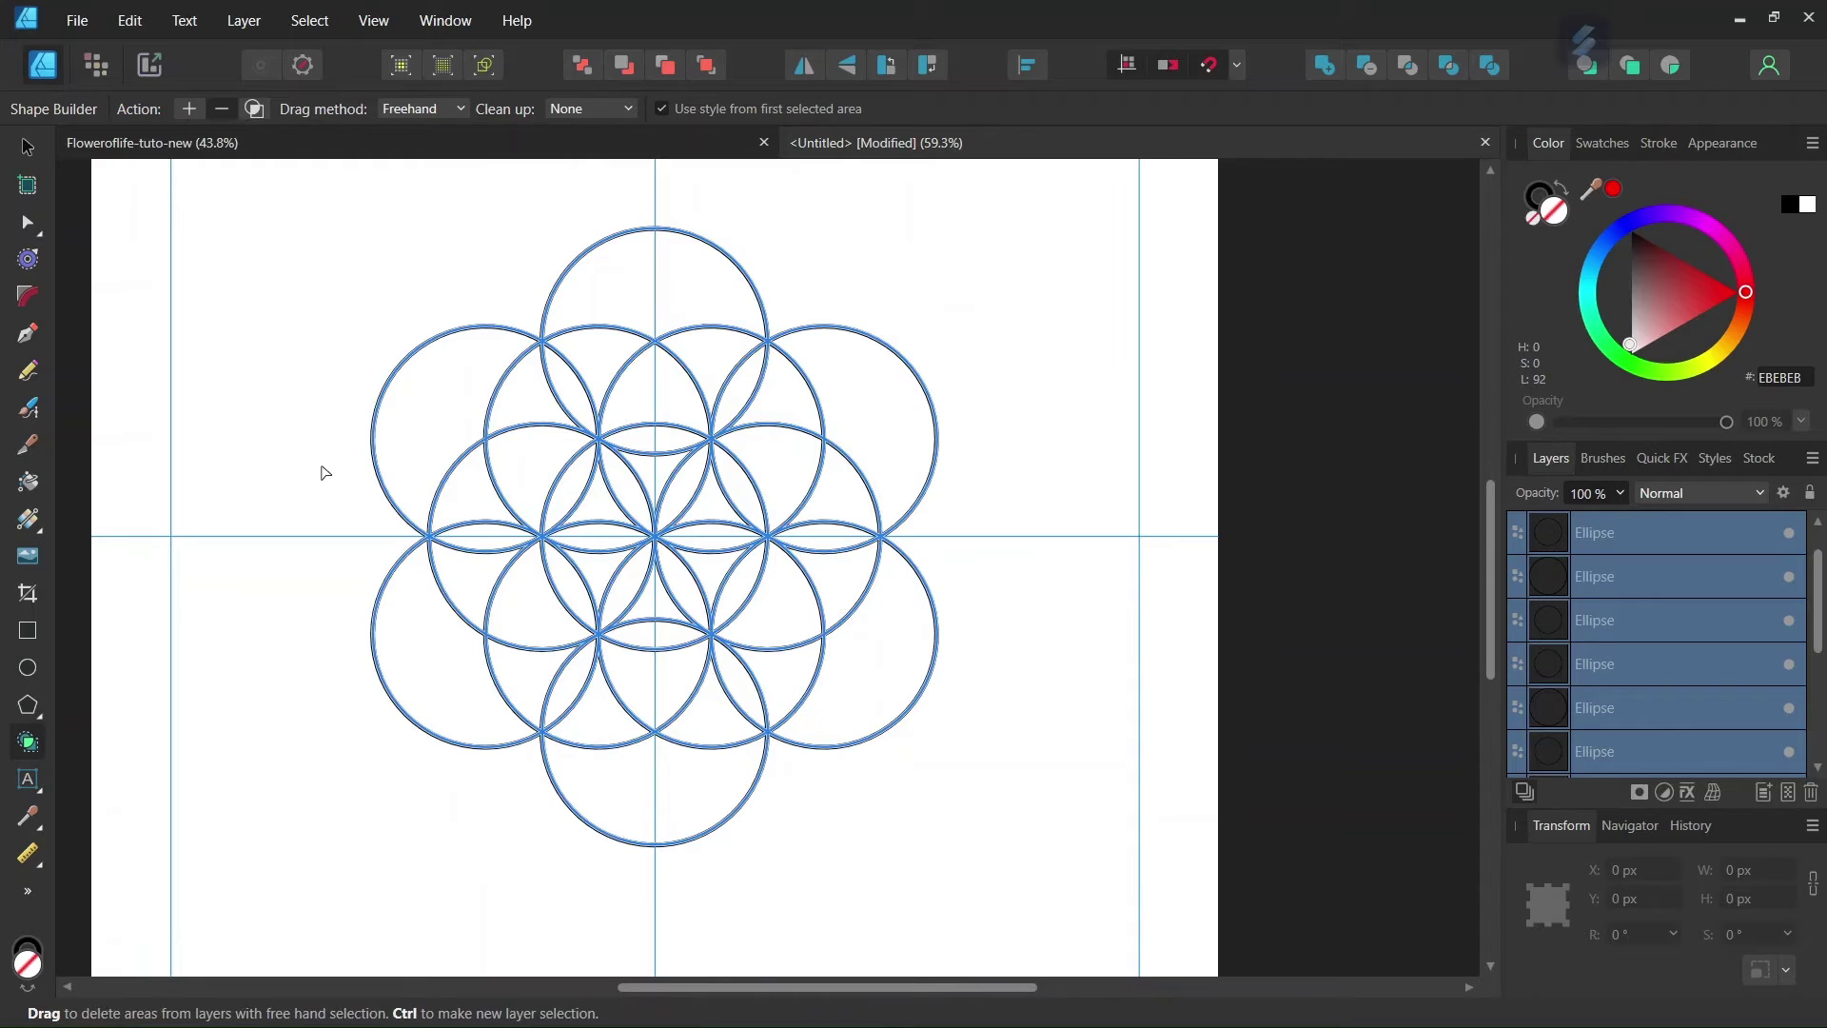
mouse_move(328, 464)
mouse_down()
mouse_move(473, 356)
mouse_move(624, 316)
mouse_move(747, 335)
mouse_move(877, 397)
mouse_move(897, 443)
mouse_move(904, 609)
mouse_move(818, 723)
mouse_move(692, 760)
mouse_move(527, 732)
mouse_move(445, 682)
mouse_move(425, 583)
mouse_move(475, 474)
mouse_move(590, 374)
mouse_move(800, 429)
mouse_move(846, 581)
mouse_move(798, 638)
mouse_move(659, 694)
mouse_move(536, 660)
mouse_move(460, 586)
mouse_up()
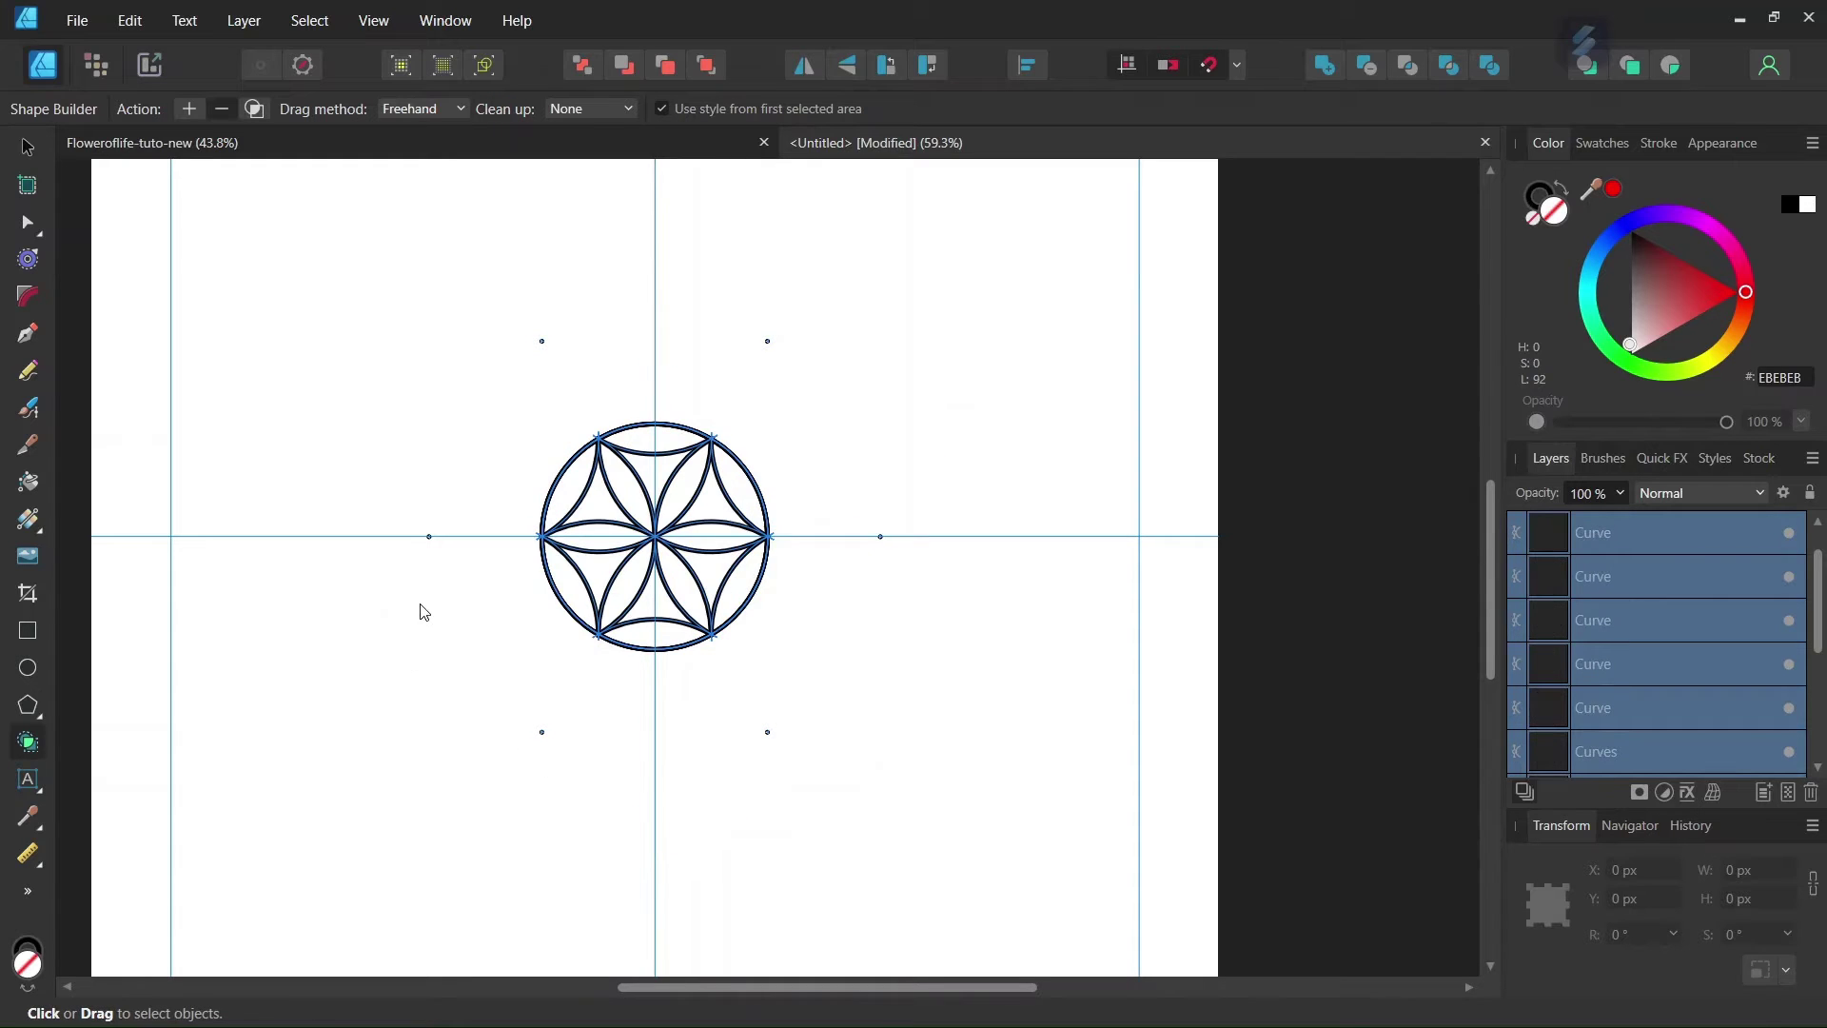
Delete the tiny leftover edges sticking out at the six petal tips around the central circle with the Shape Builder
scroll(453, 530, up, 1)
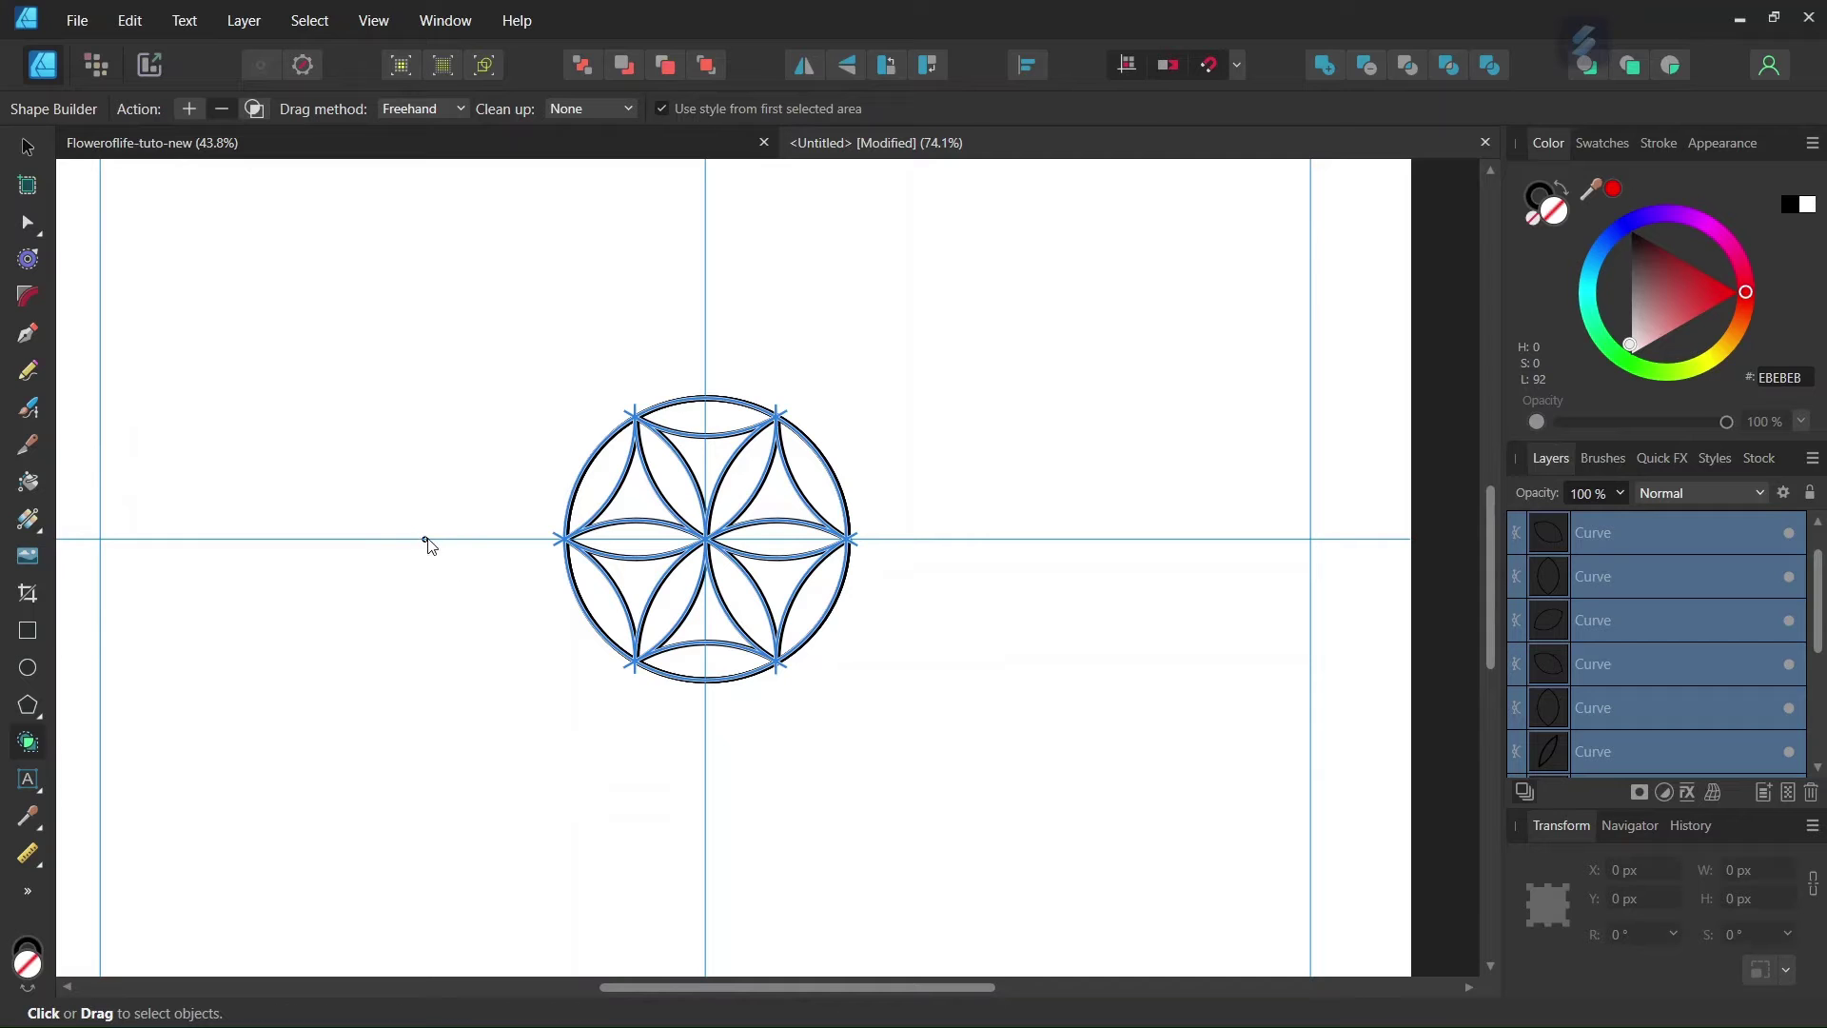
scroll(641, 530, up, 2)
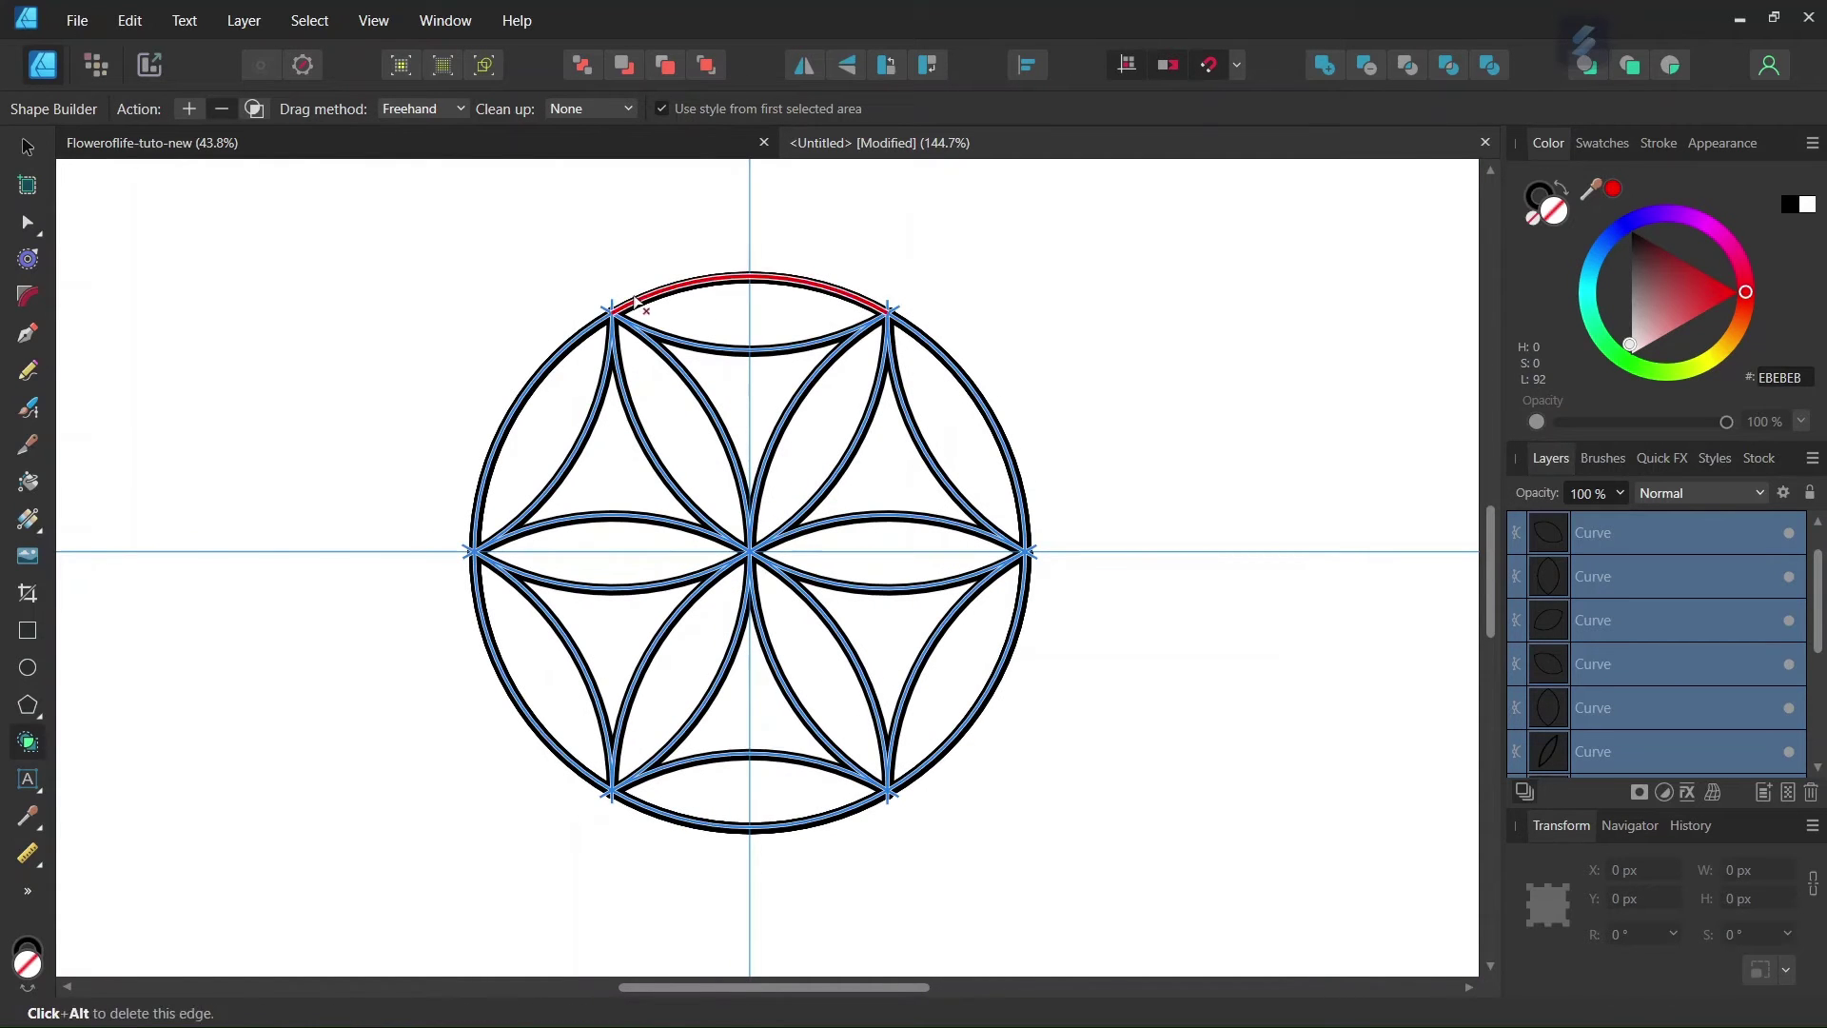
scroll(611, 309, up, 2)
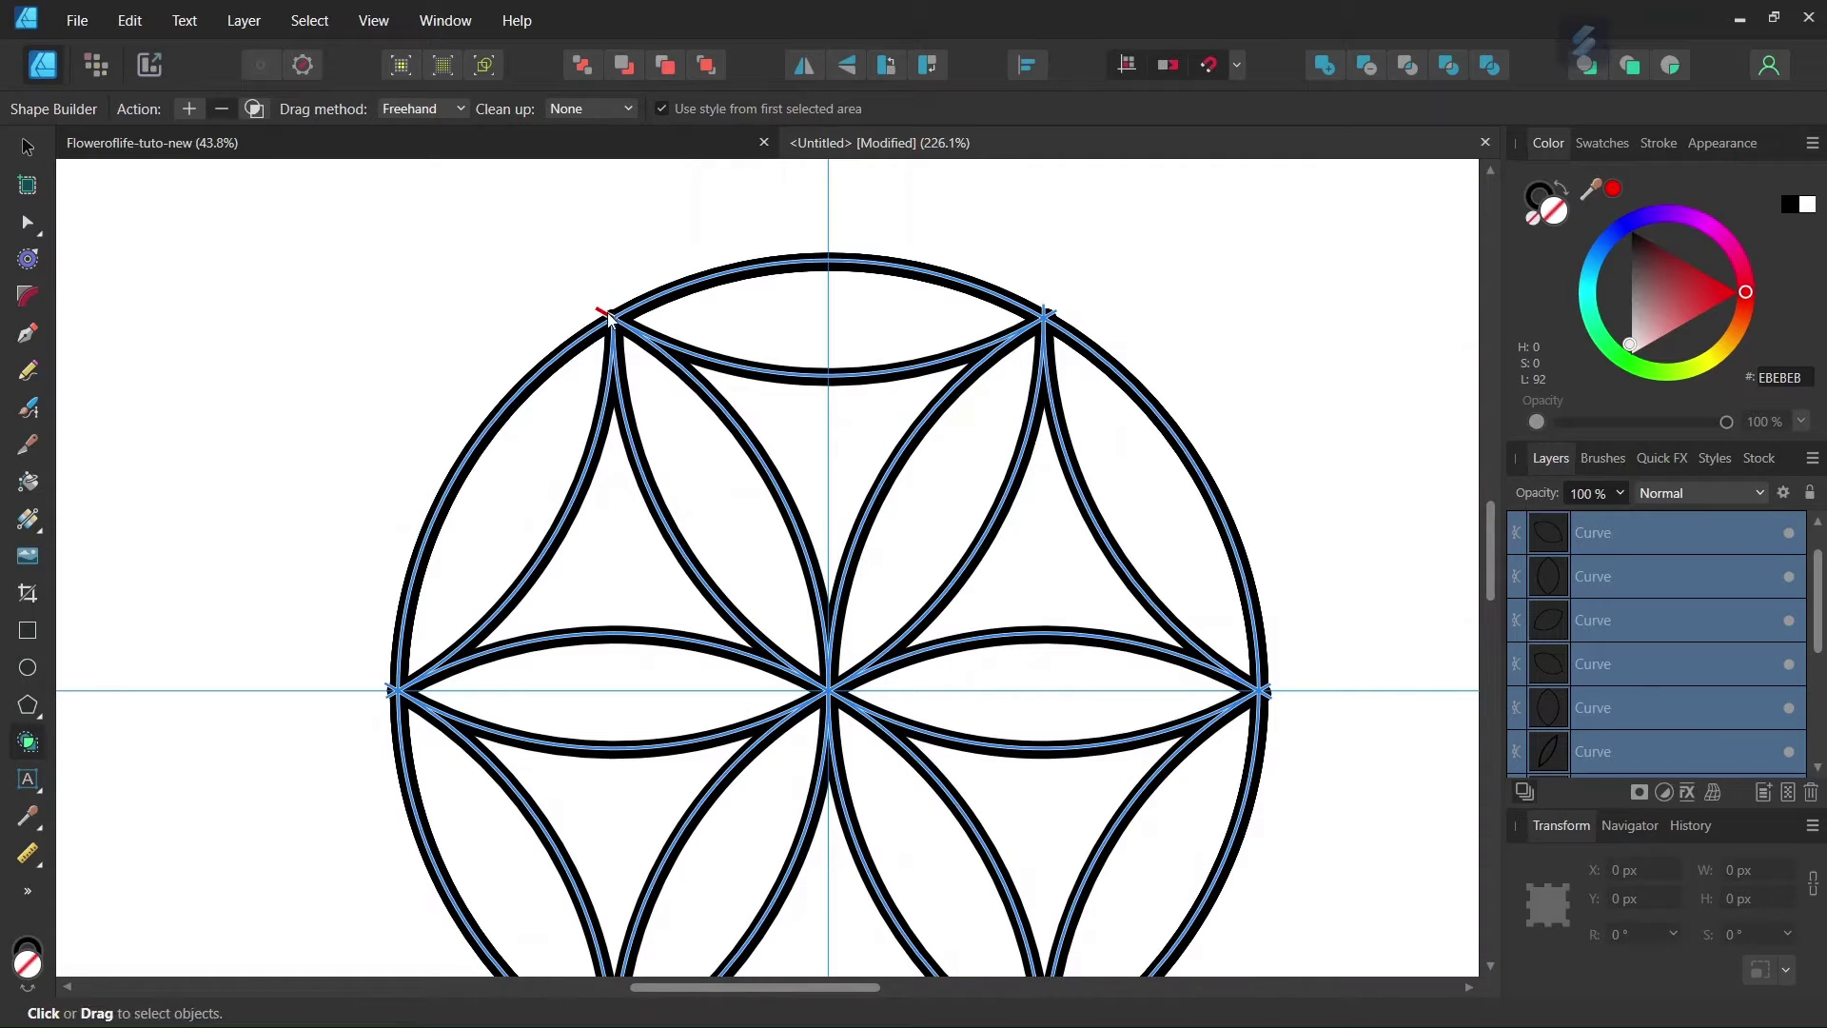
alt+click(1044, 314)
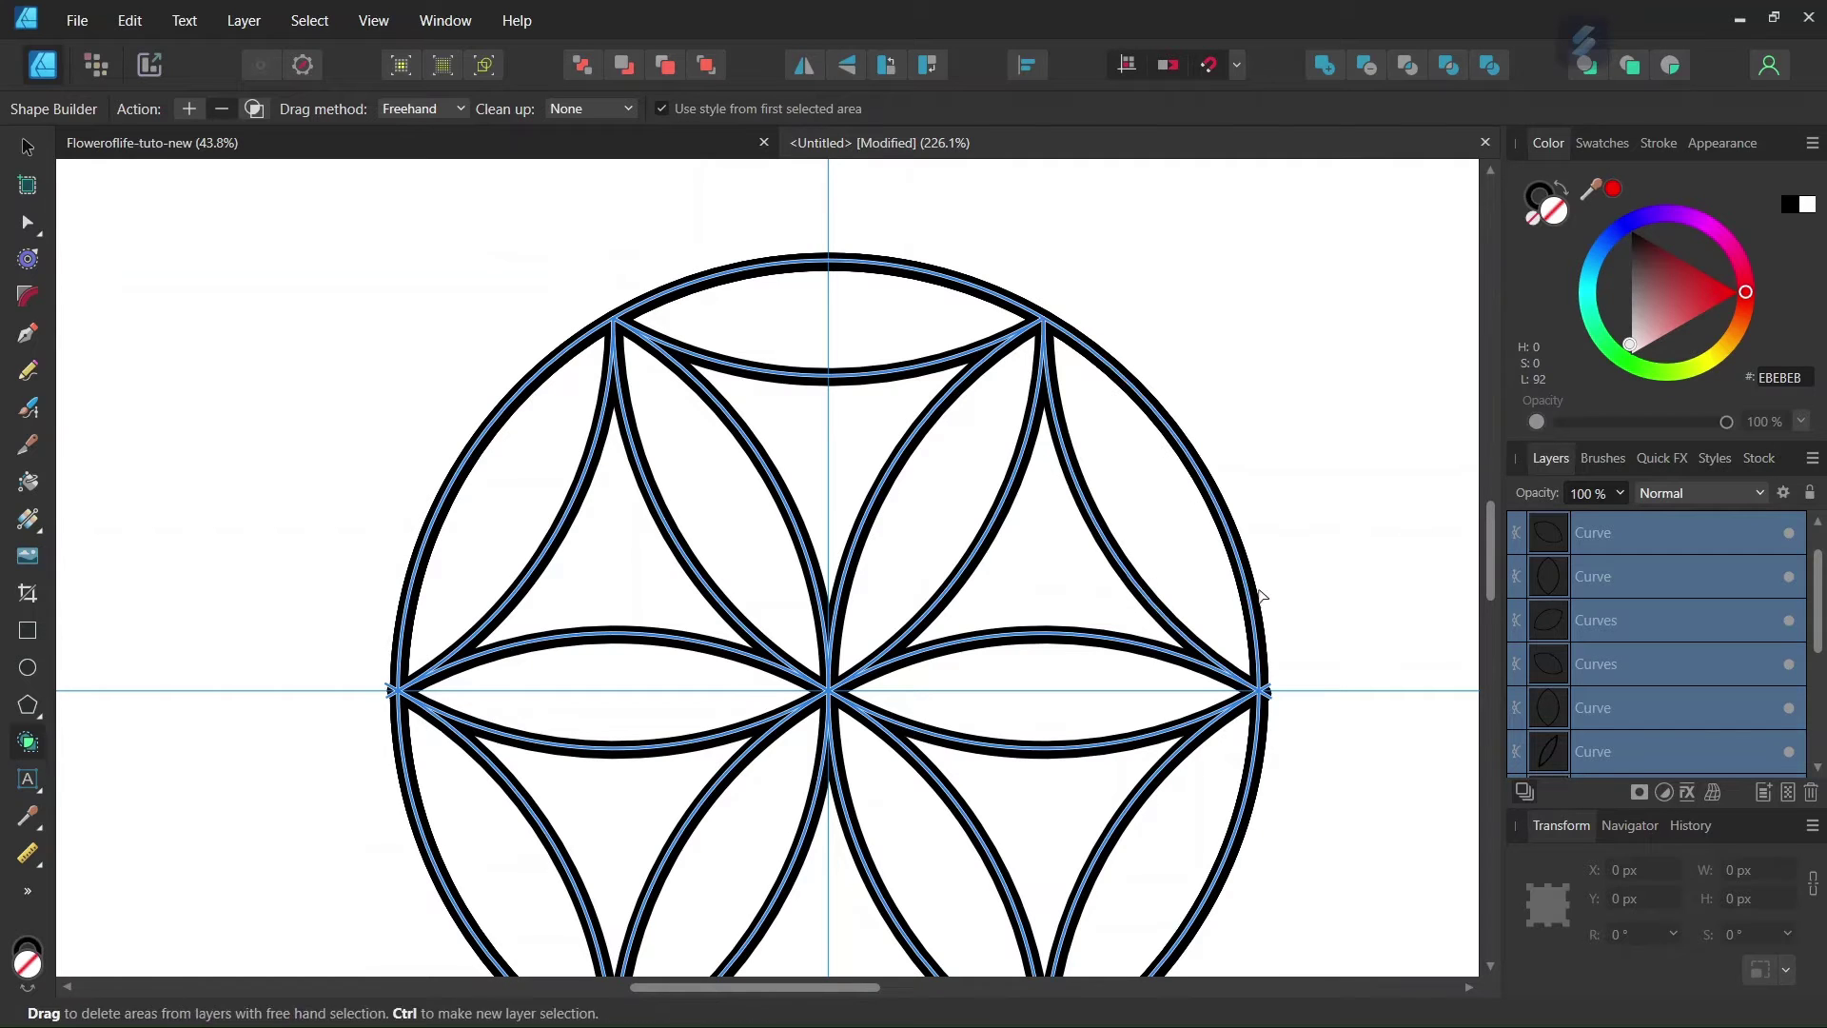
scroll(1265, 585, down, 3)
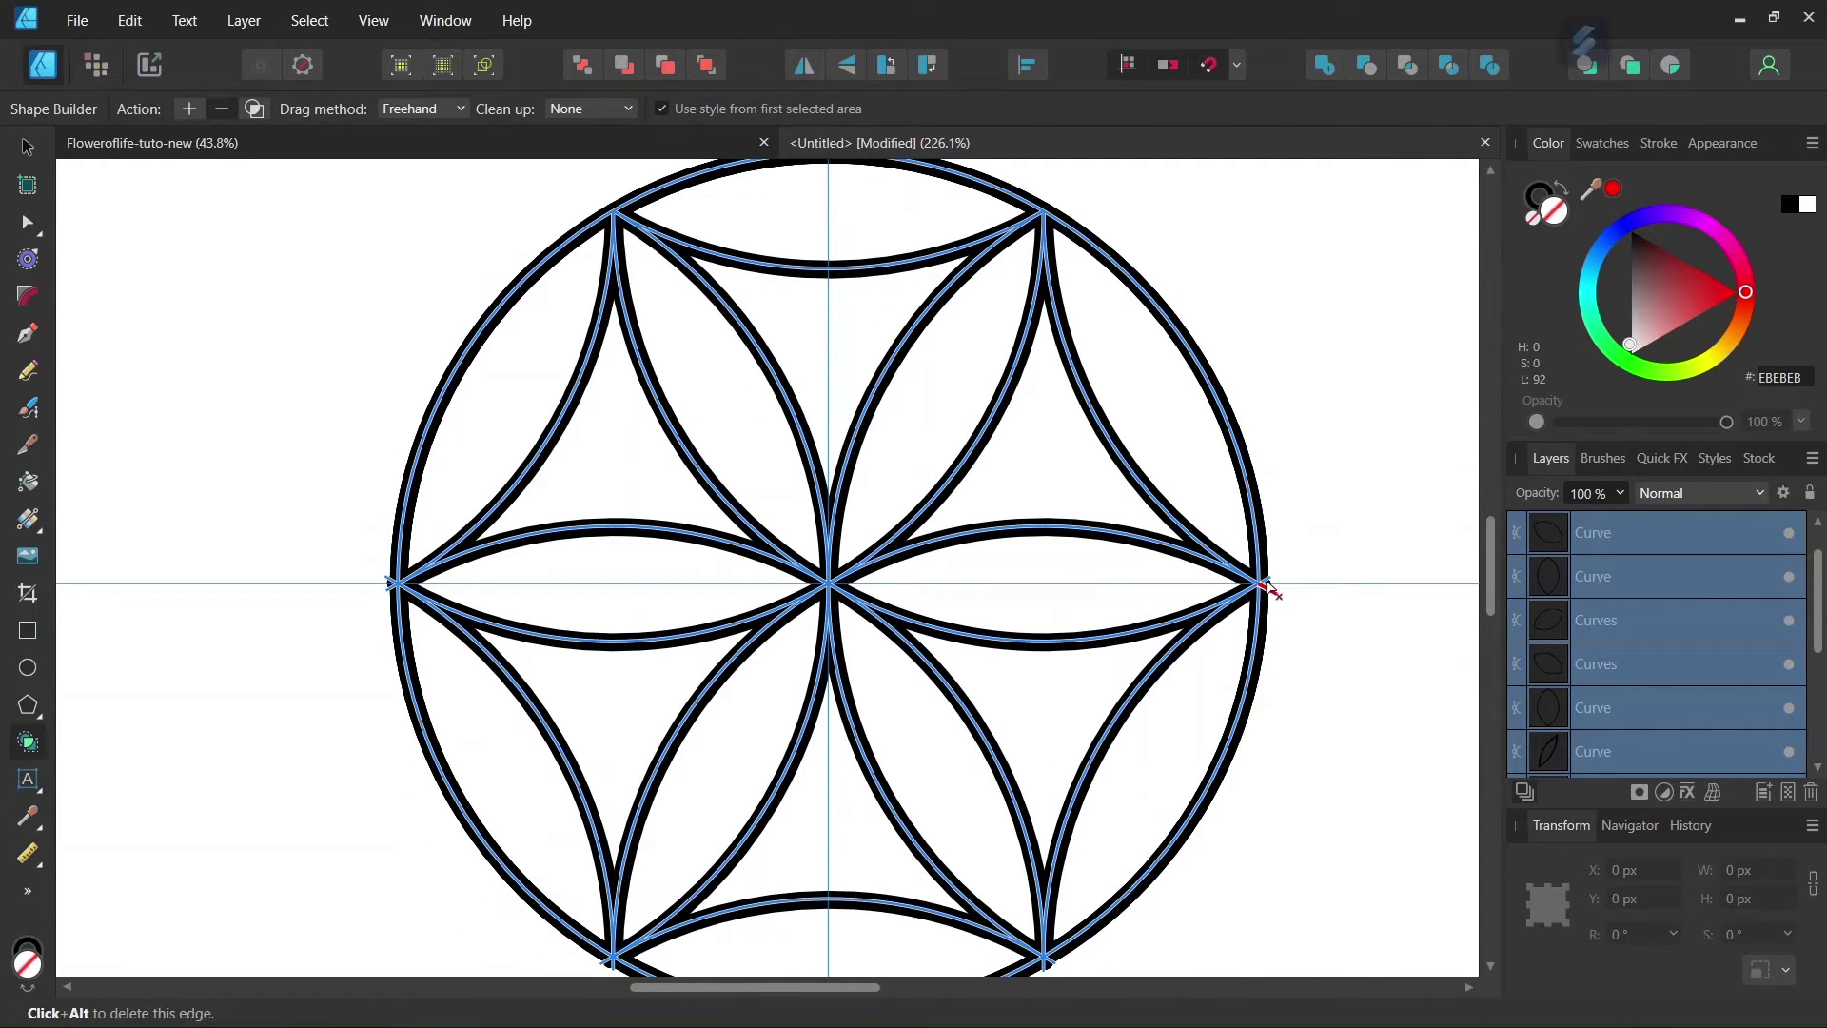
alt+click(1267, 584)
scroll(1273, 613, down, 4)
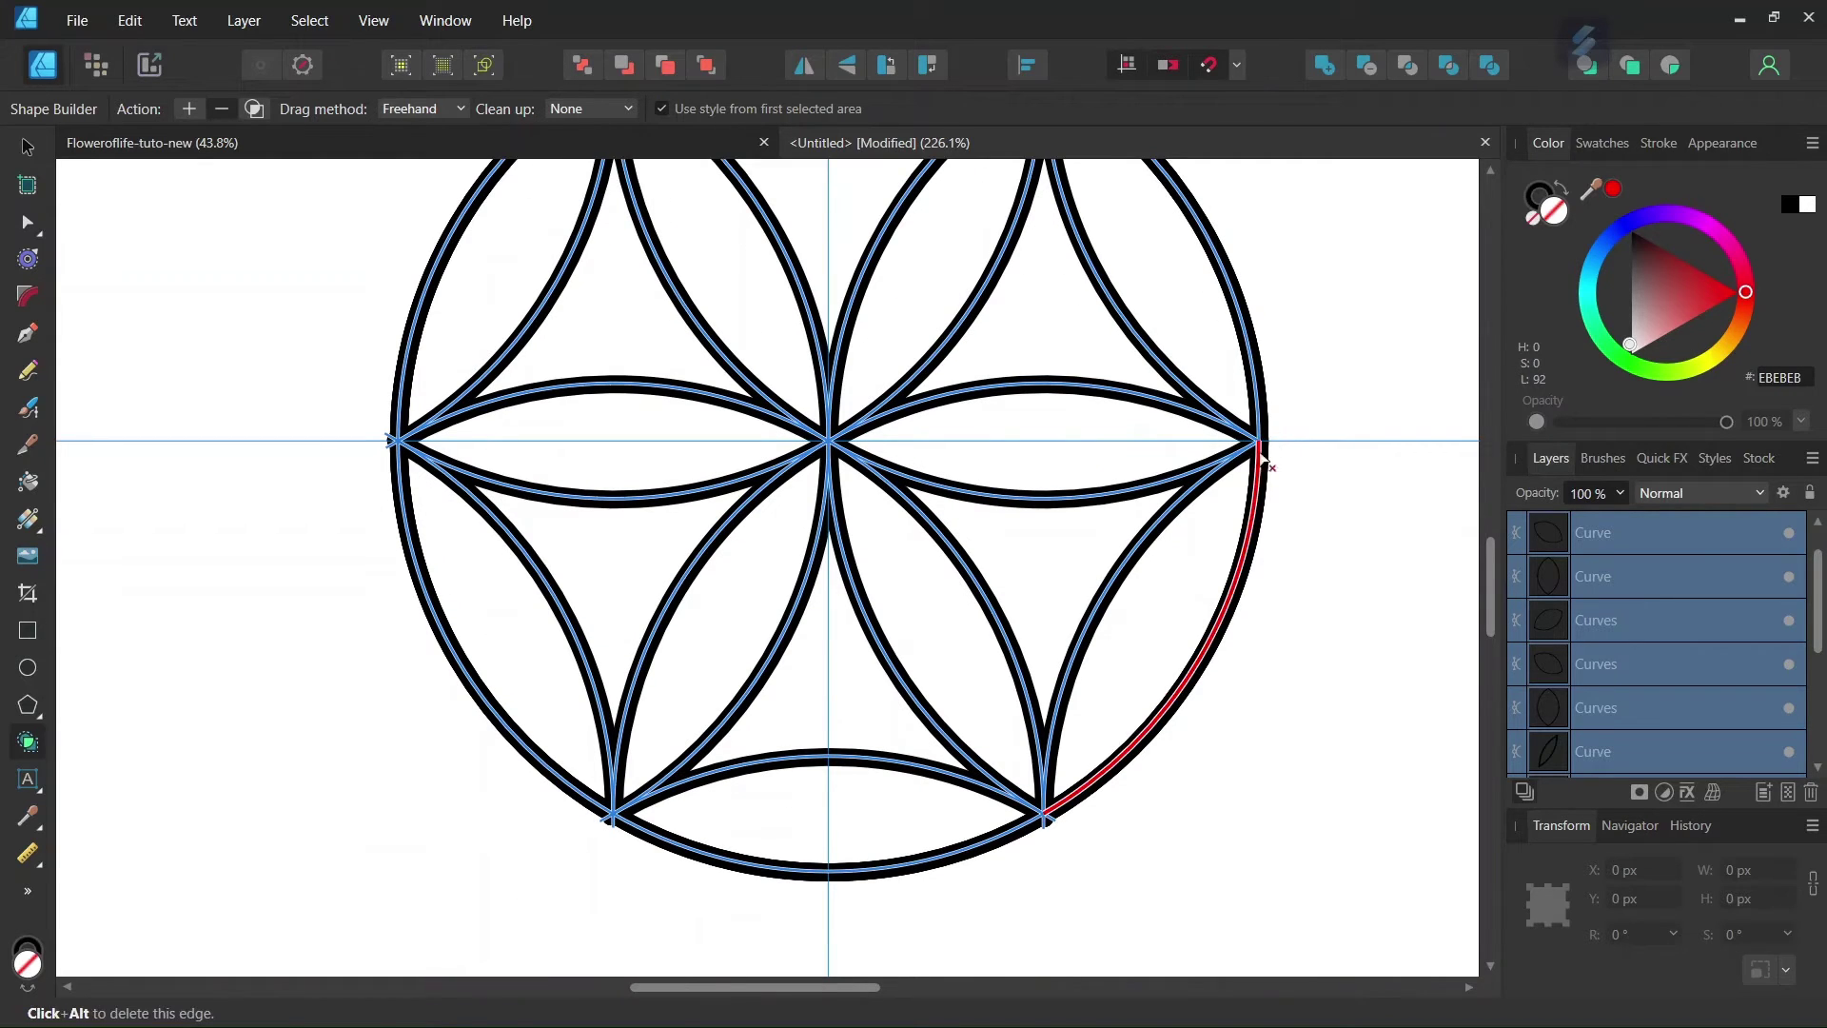
alt+click(1048, 824)
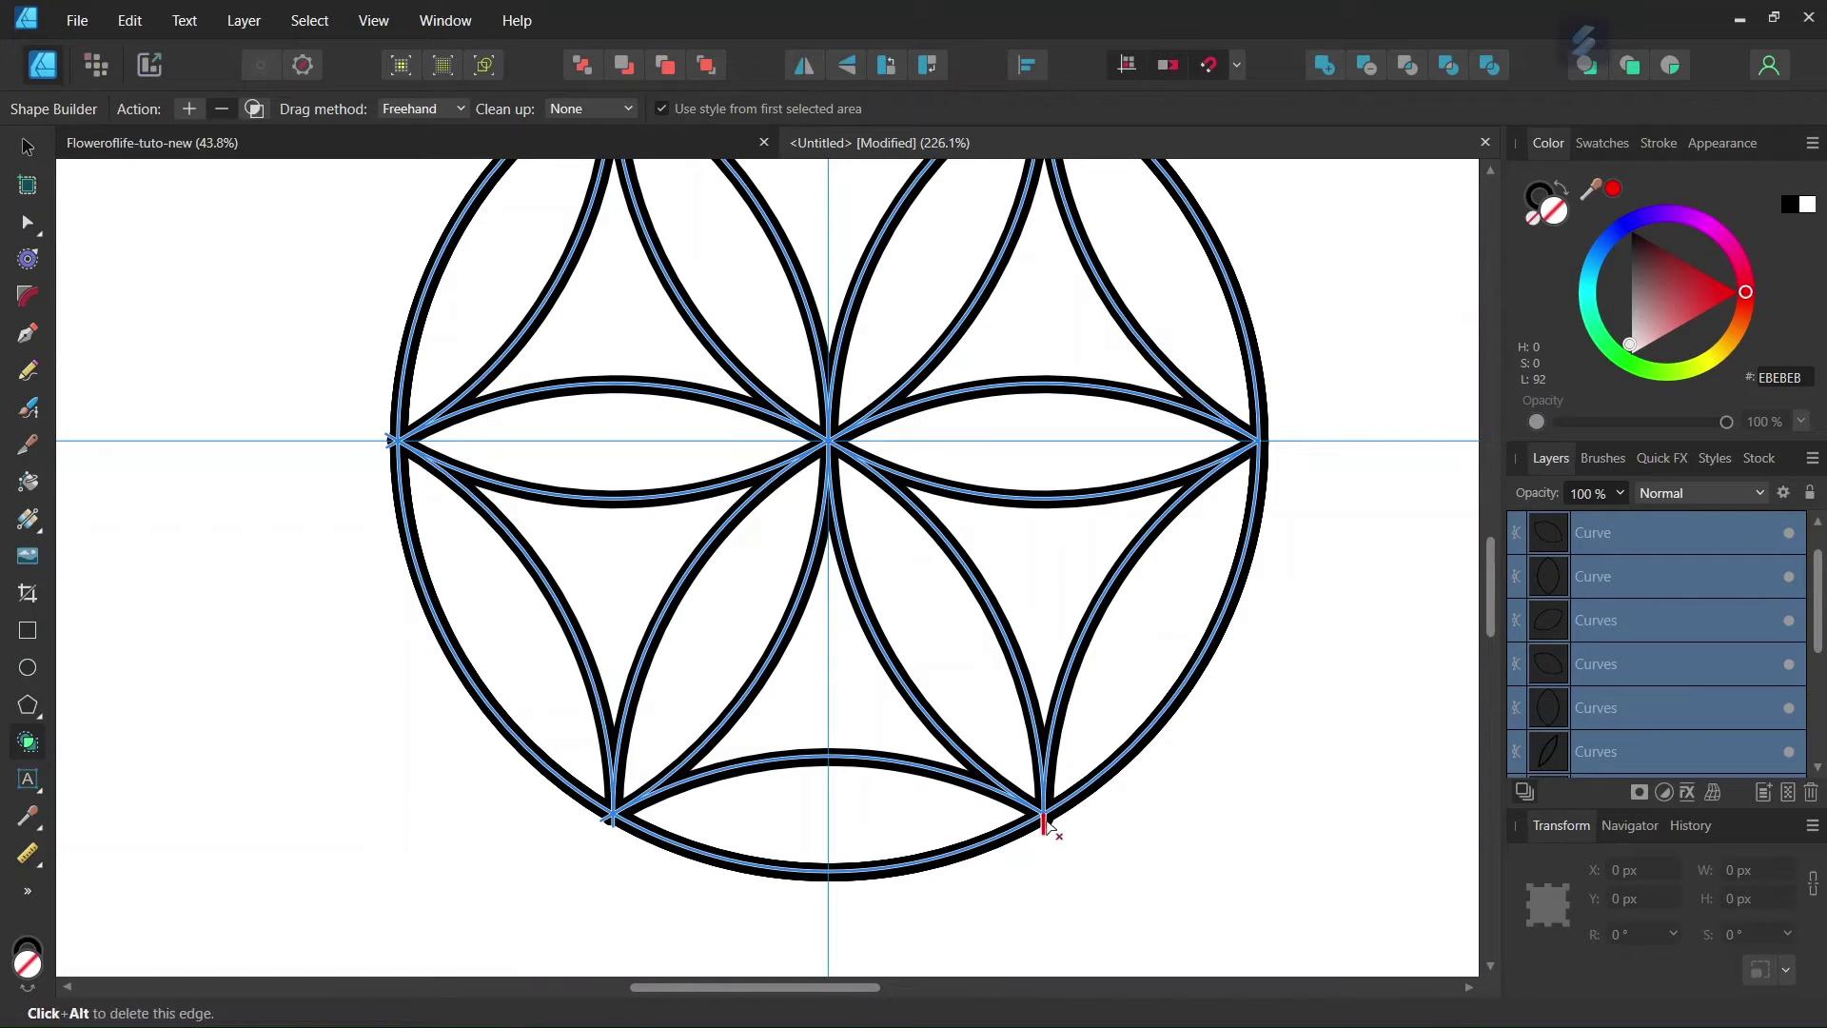
alt+click(613, 824)
scroll(580, 514, down, 5)
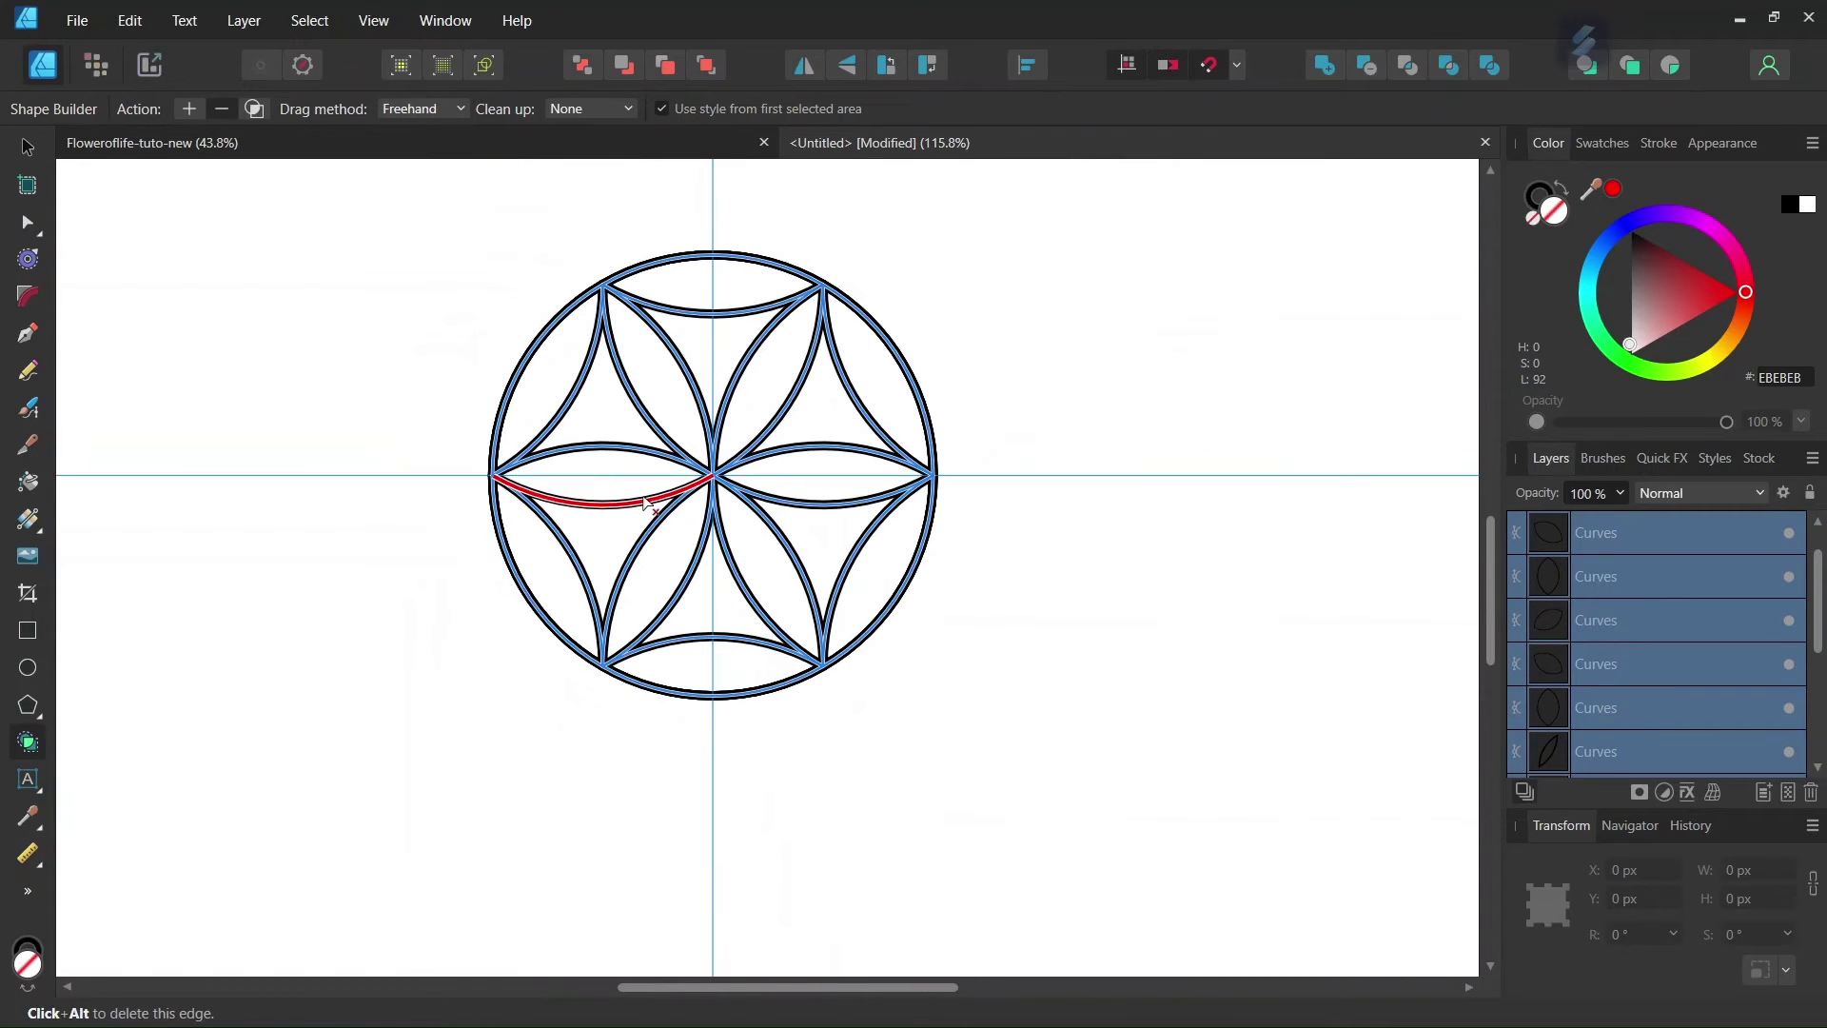
Group all the trimmed curves, duplicate the group and shift the copy 200 px to the right
click(27, 149)
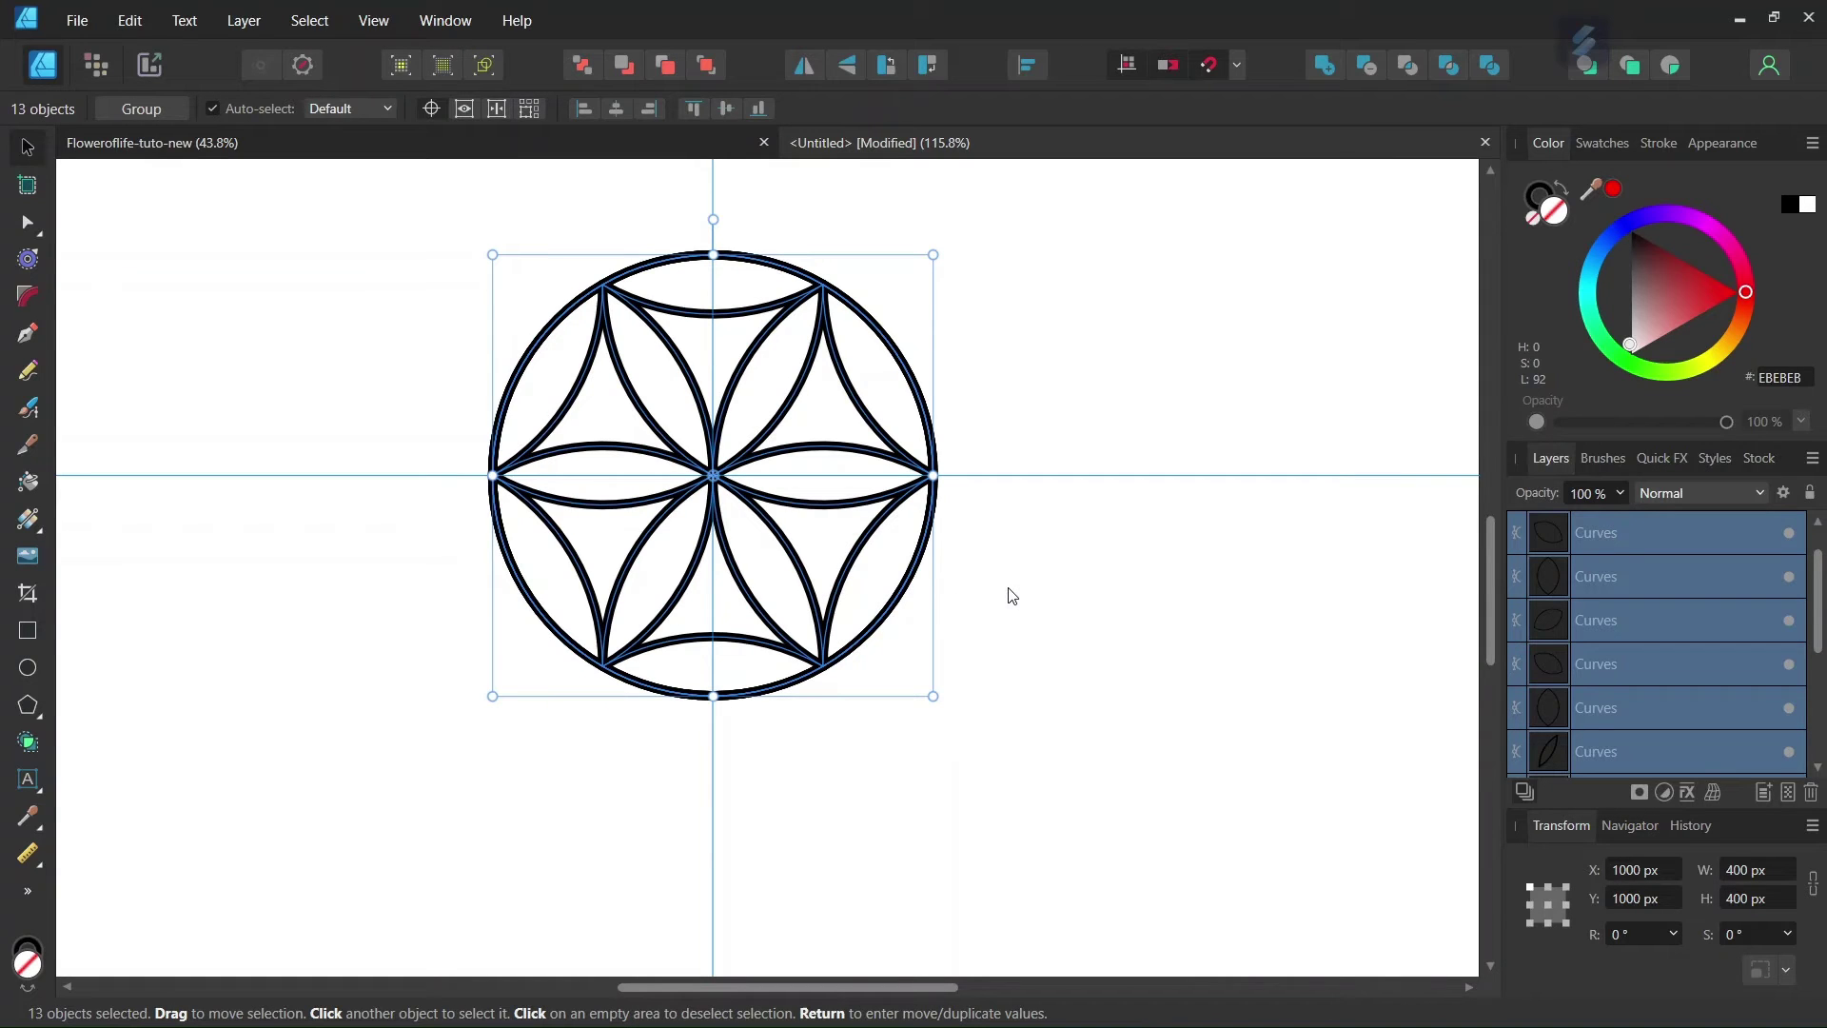
key(ctrl+g)
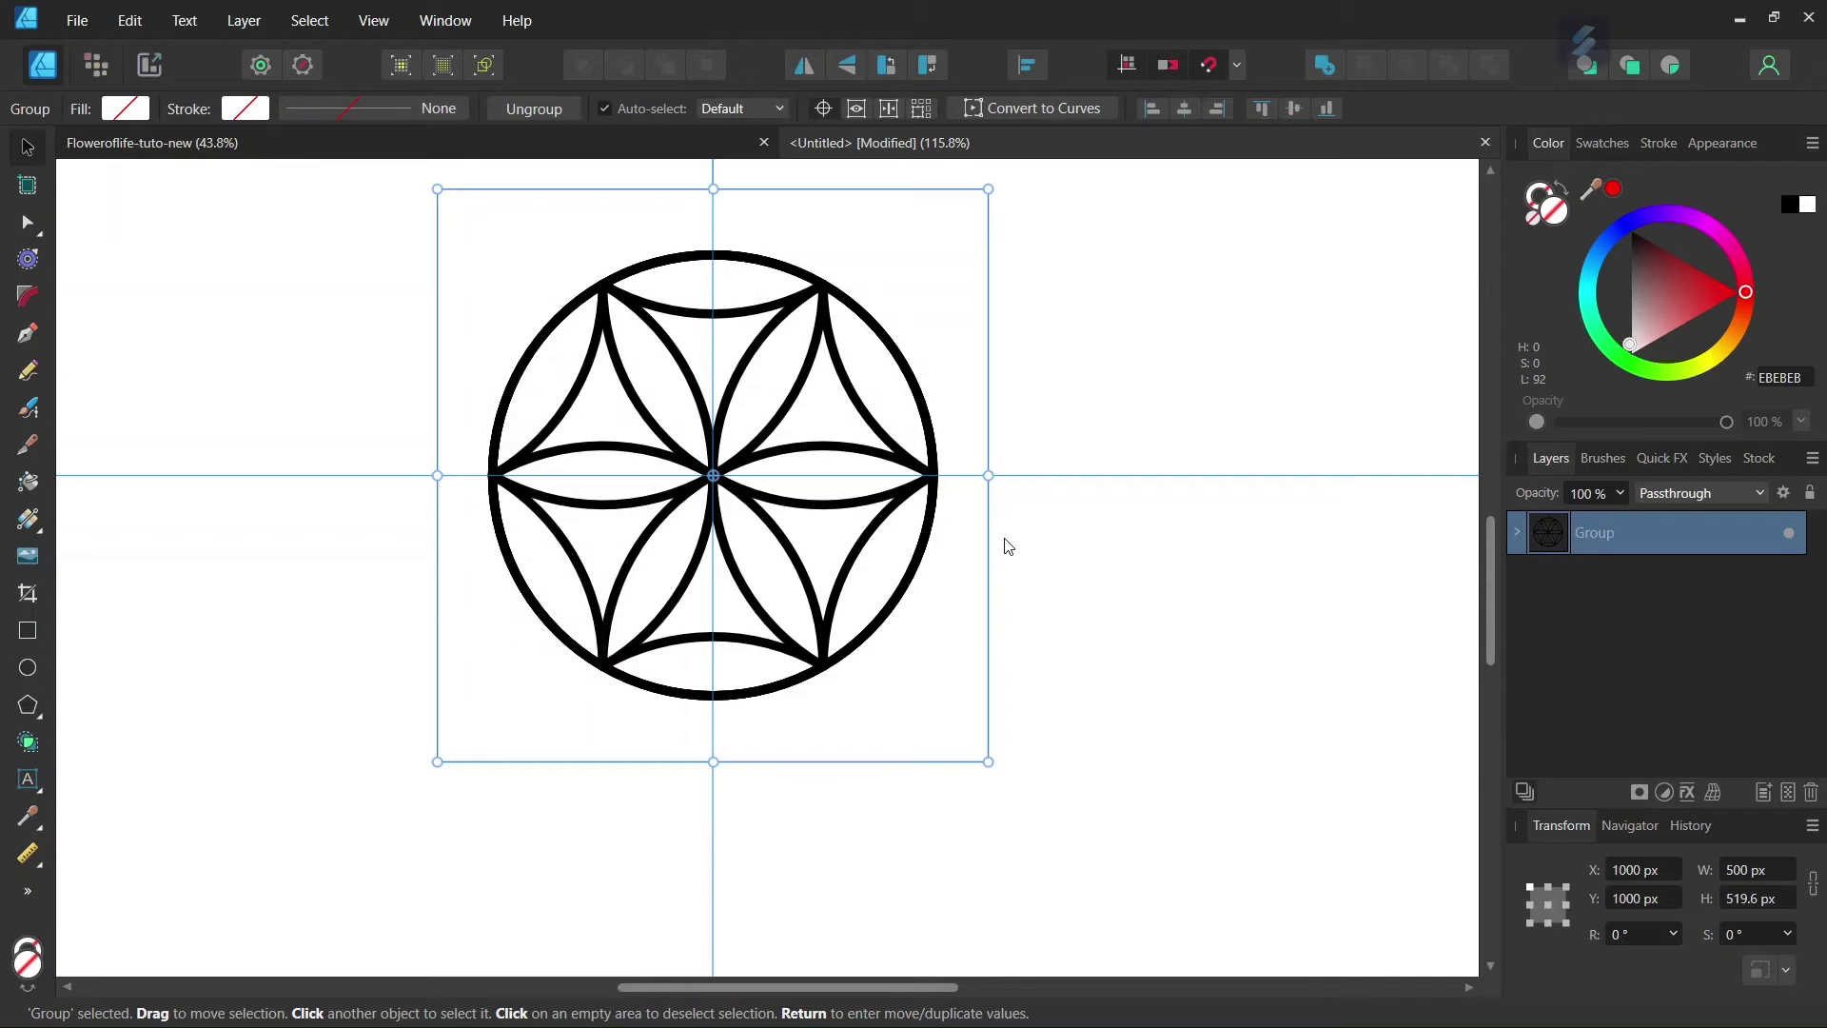
key(ctrl+j)
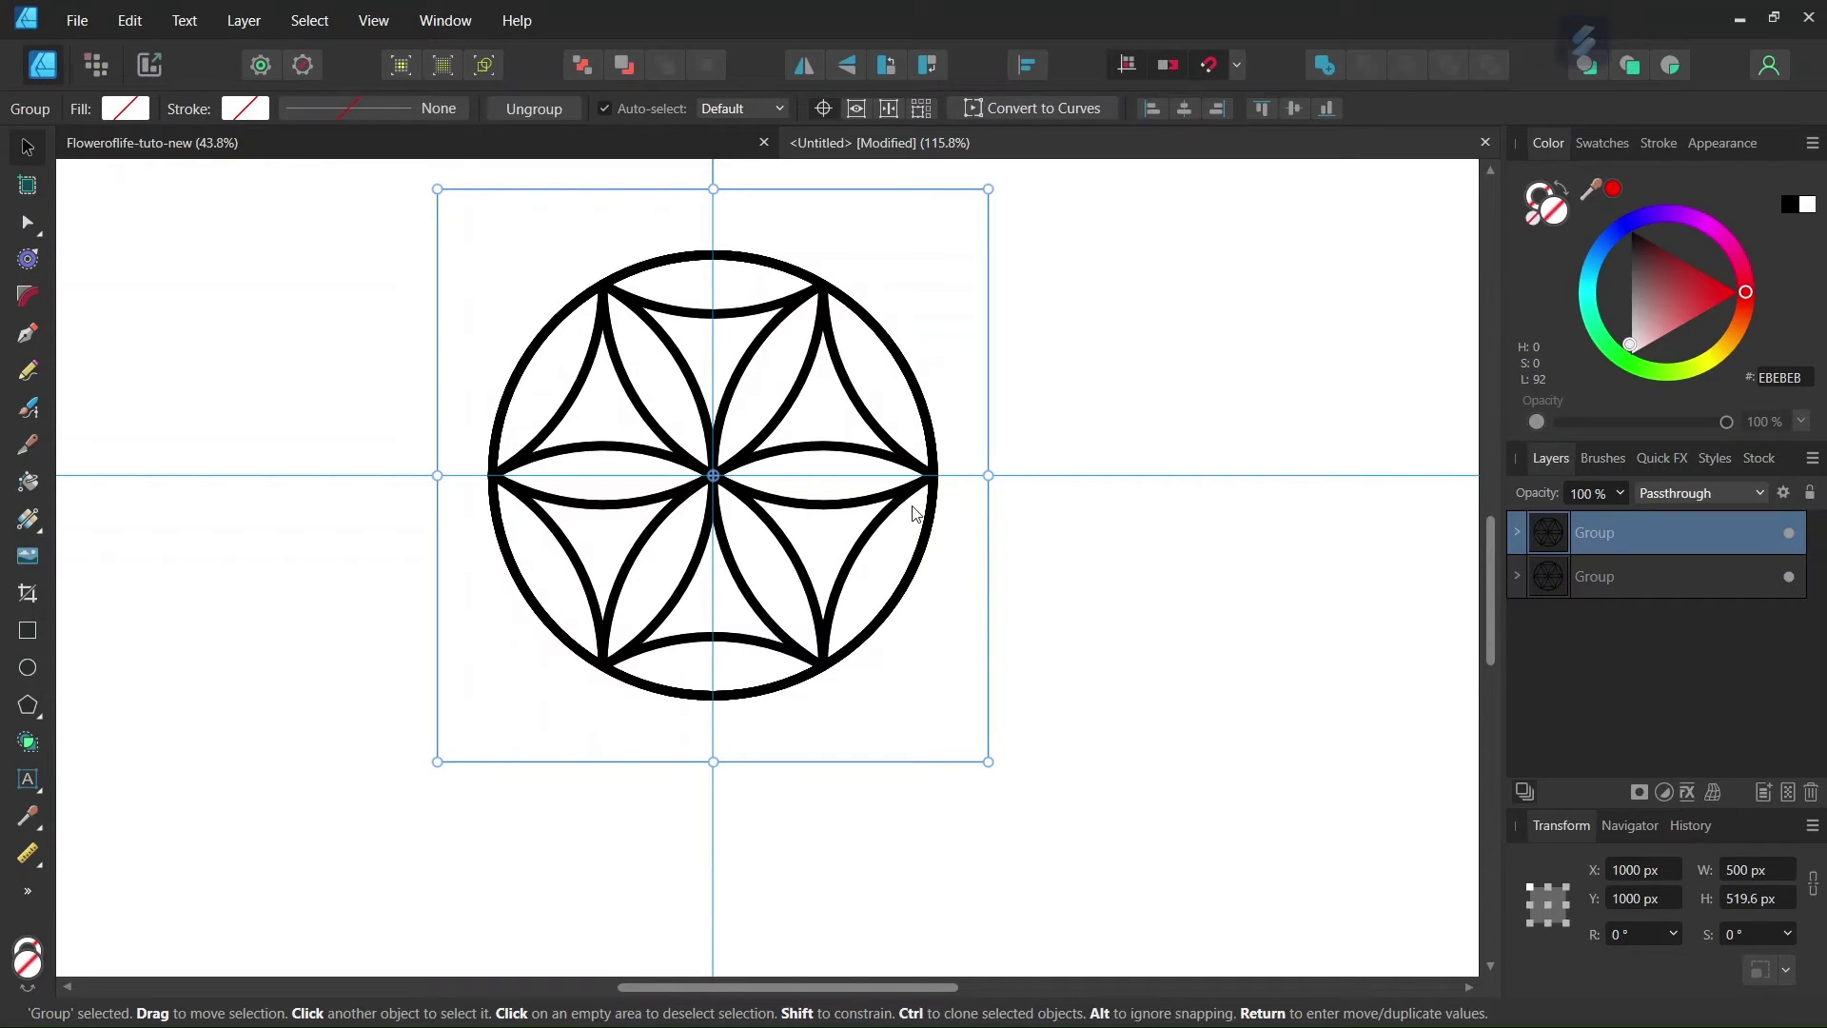
drag(818, 411, 1035, 419)
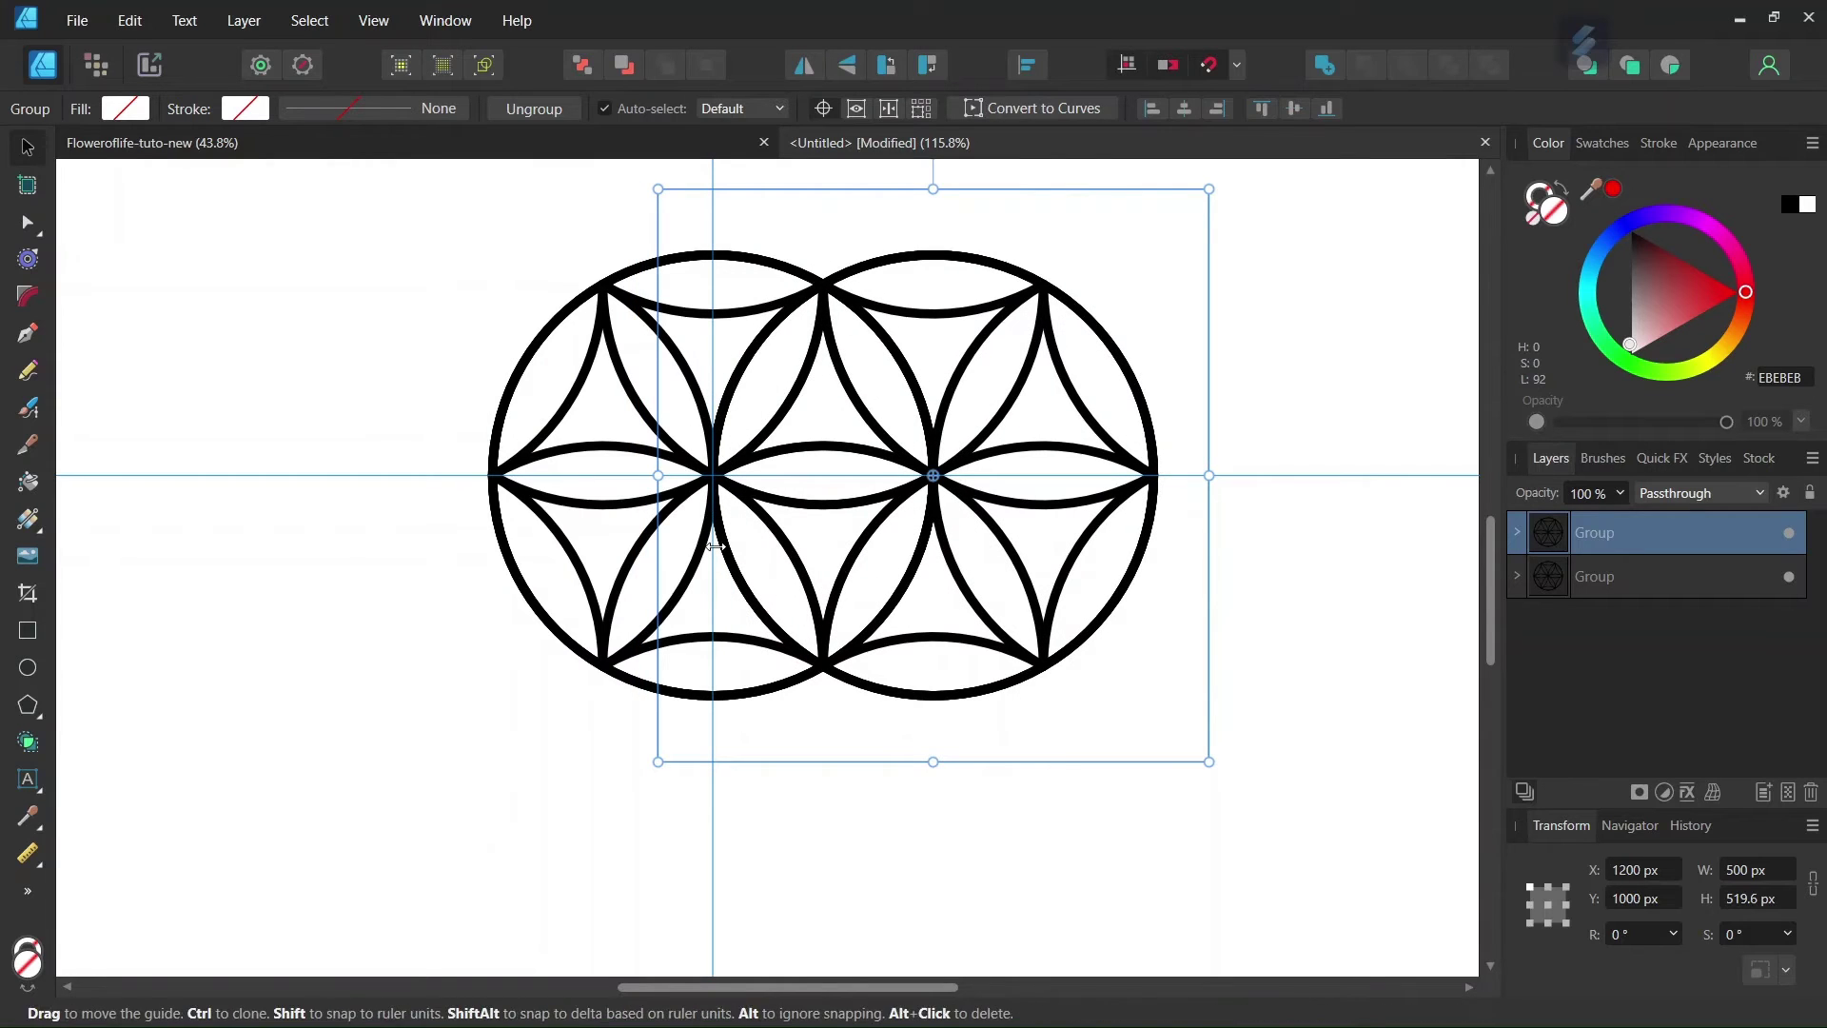
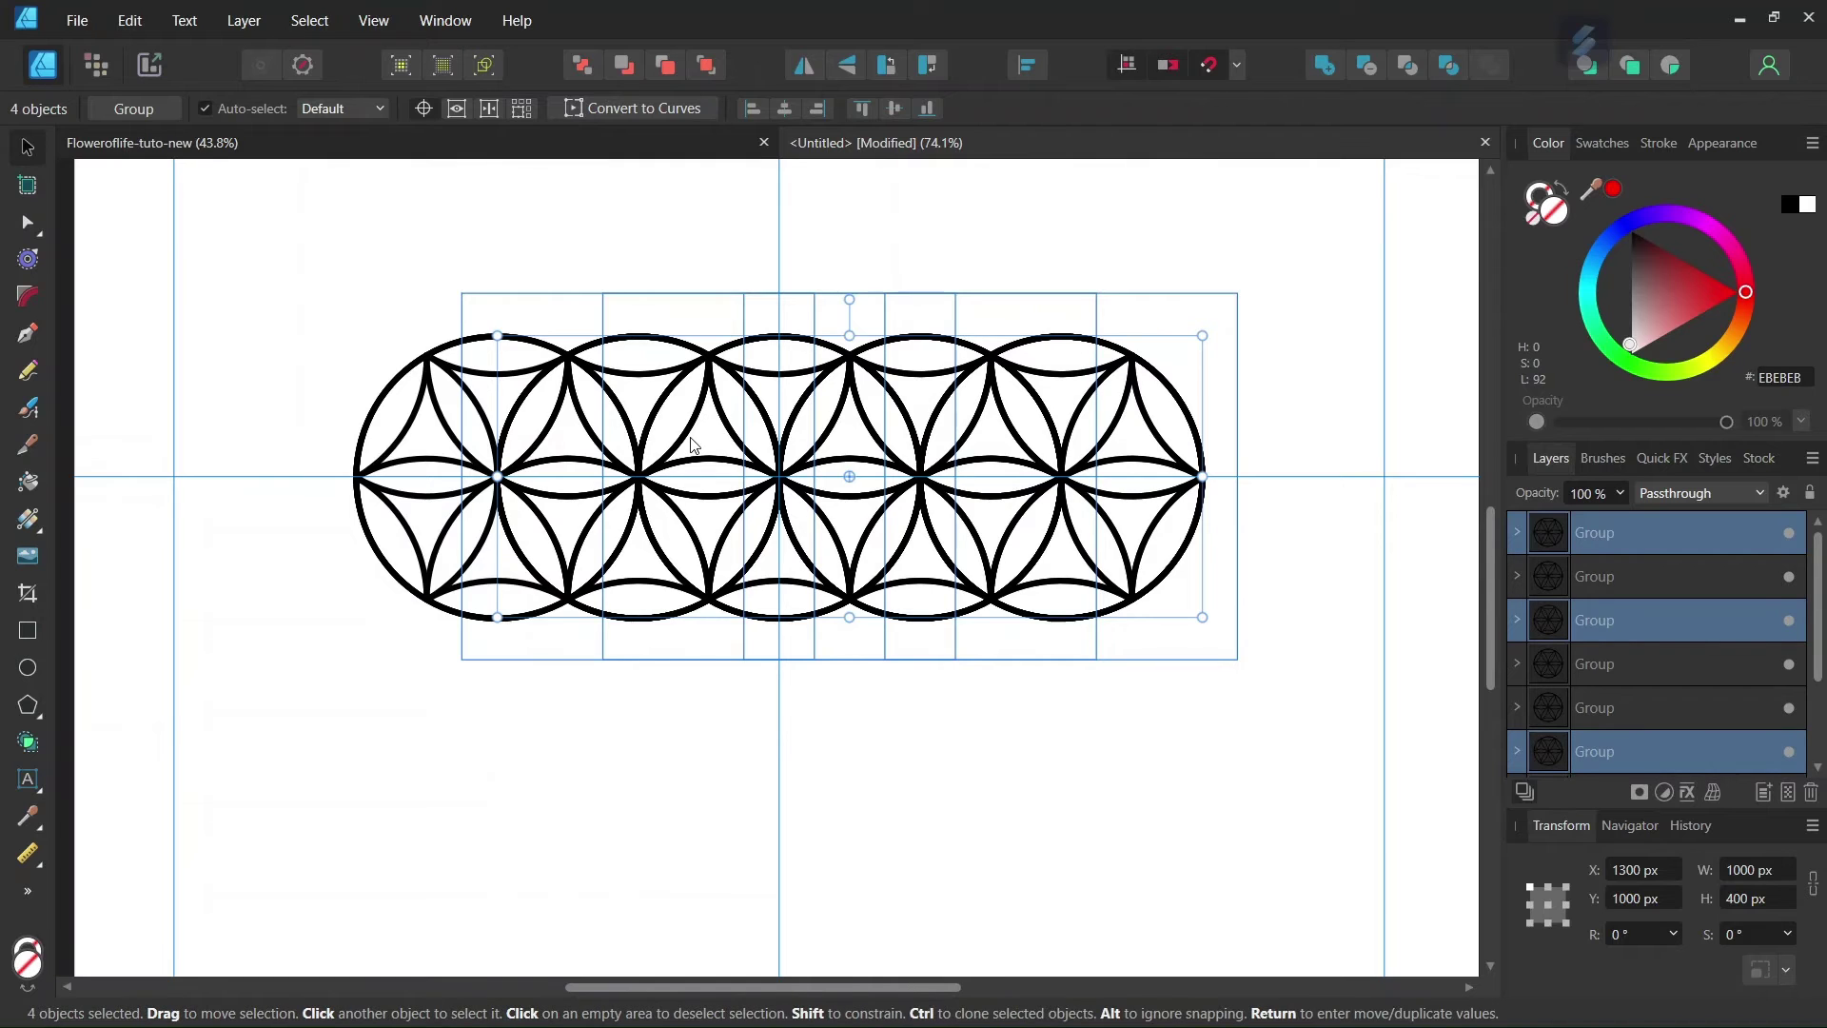
Move the copied row of four flower groups one row below the central row, at X 1100 px and Y 1346.4 px
scroll(692, 445, down, 2)
drag(691, 436, 642, 519)
scroll(713, 533, up, 1)
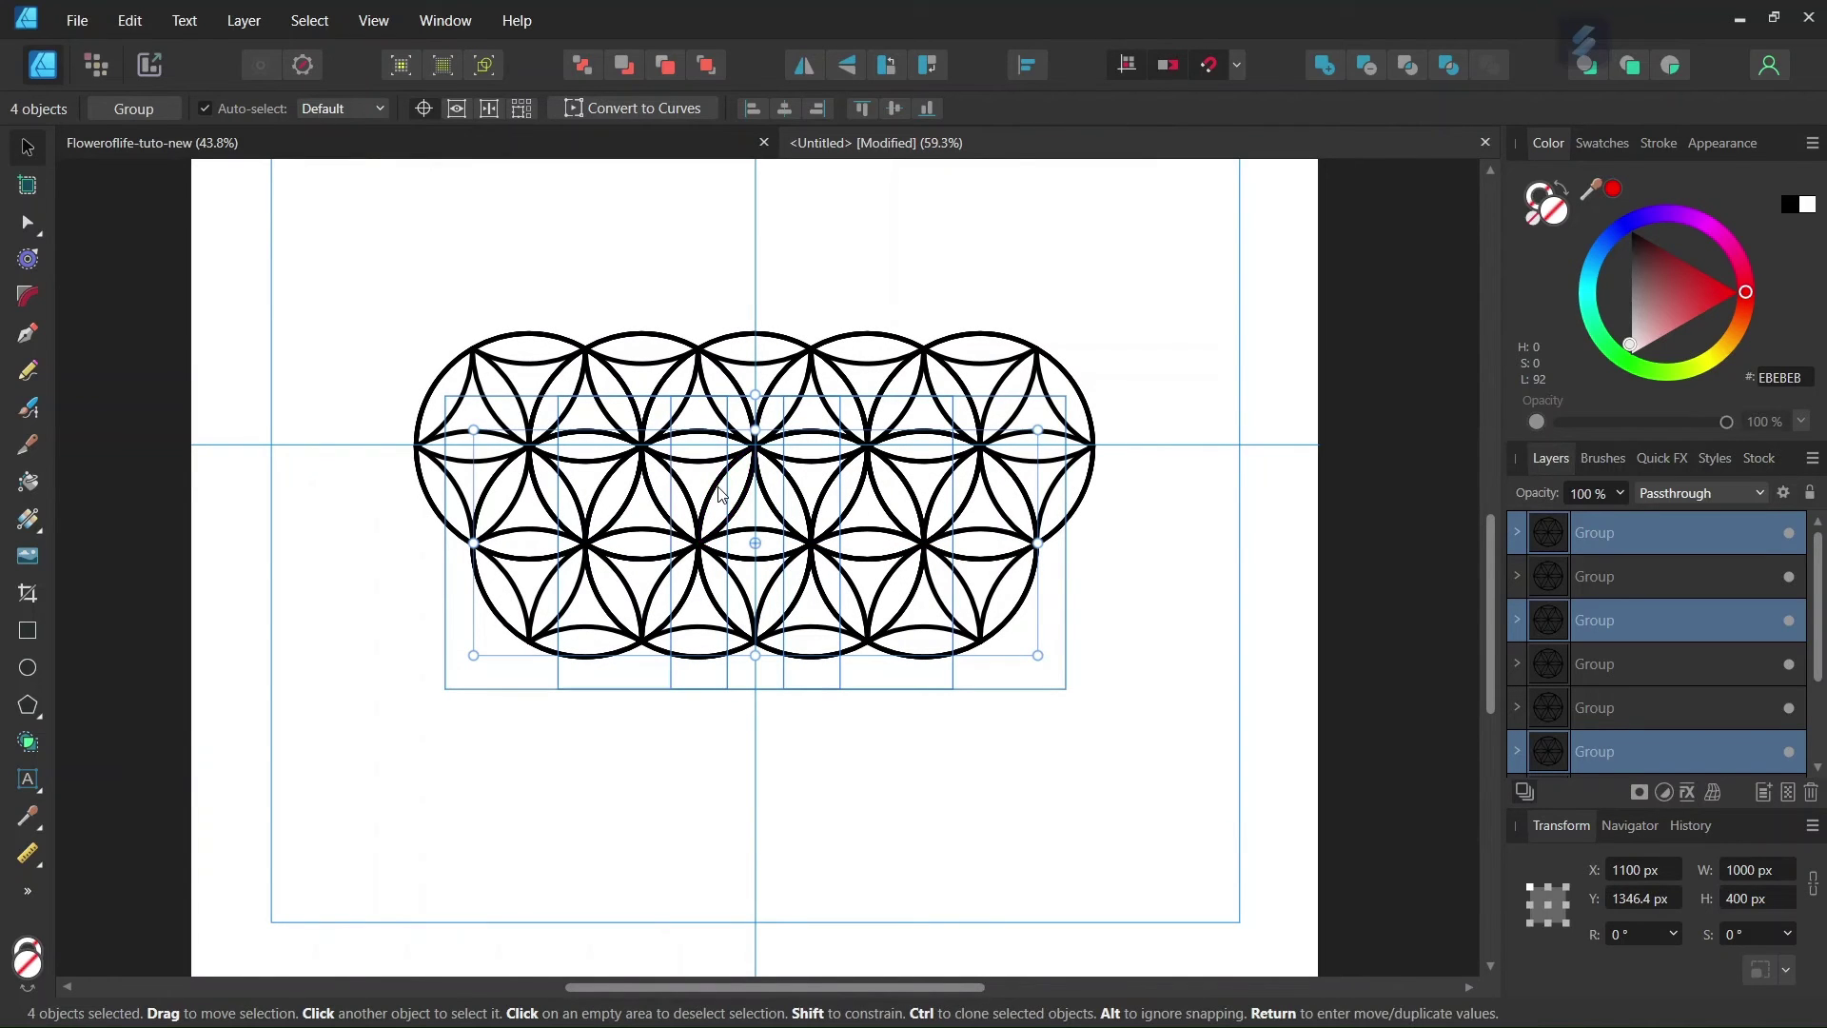
Duplicate the row of four flower groups and place the copy one row above the central row, at X 1100 px and Y 653.6 px
key(ctrl+j)
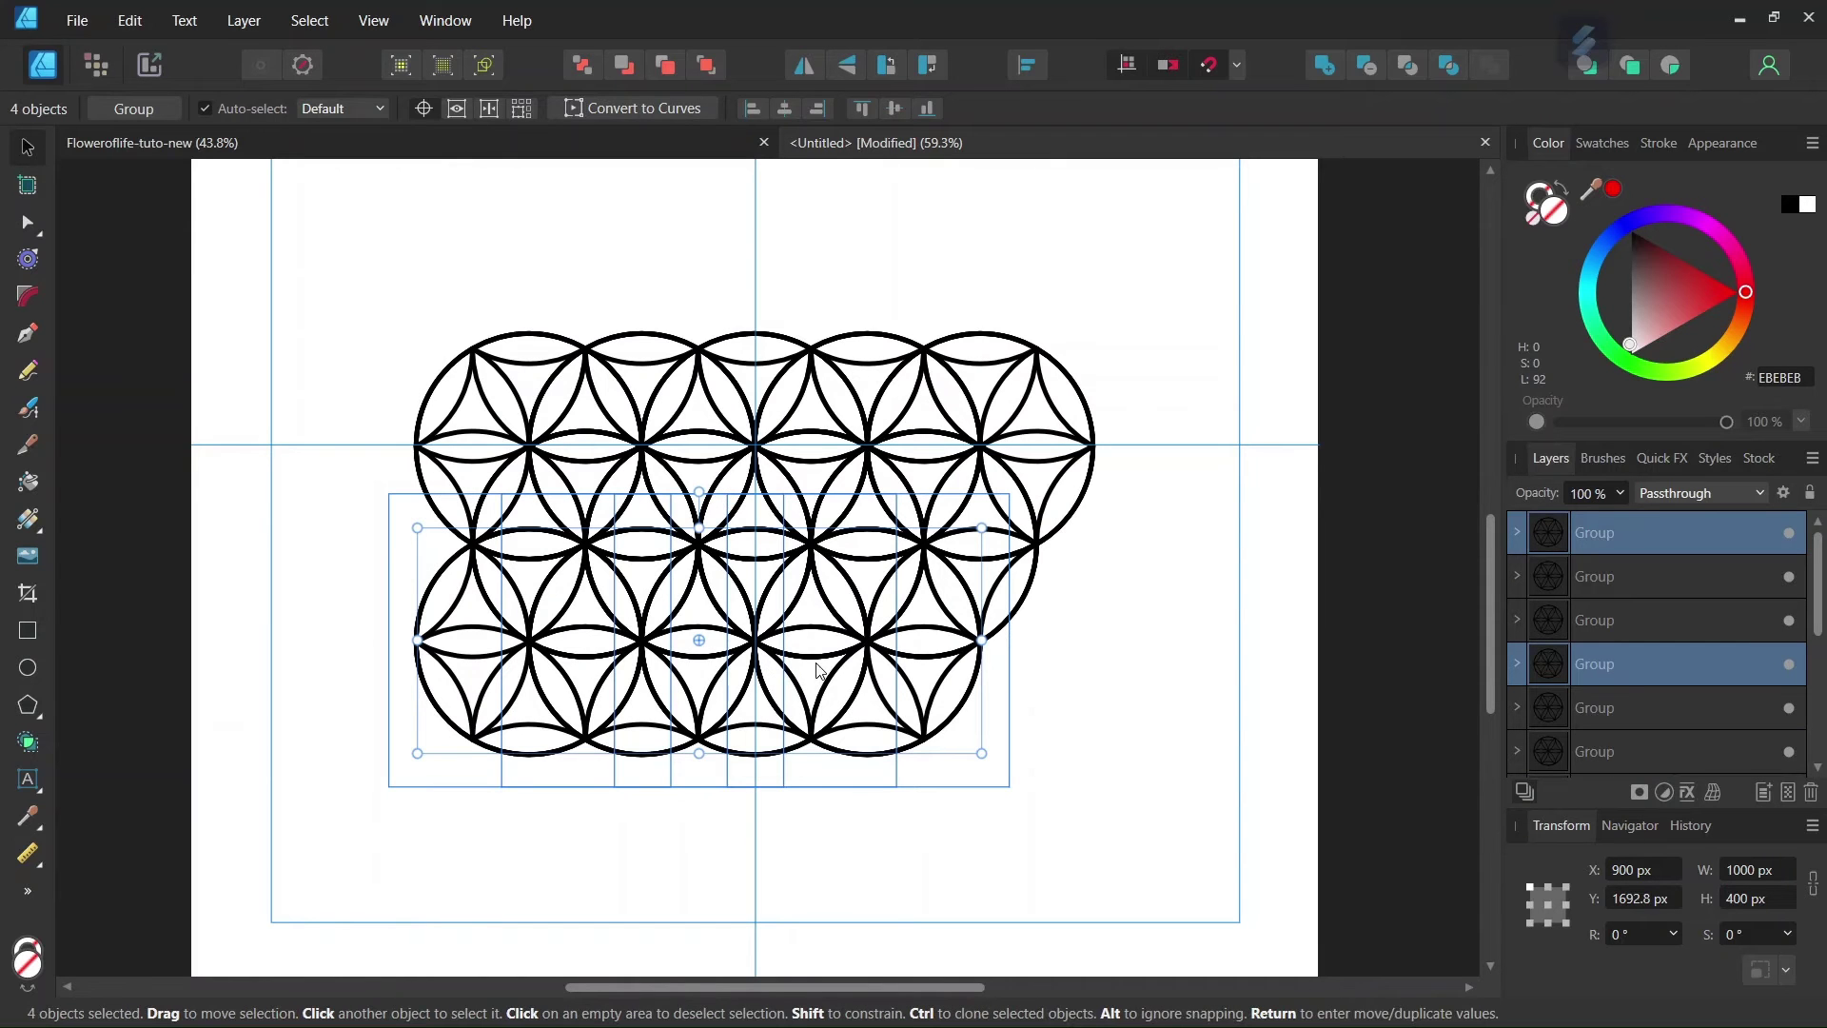
drag(820, 671, 892, 518)
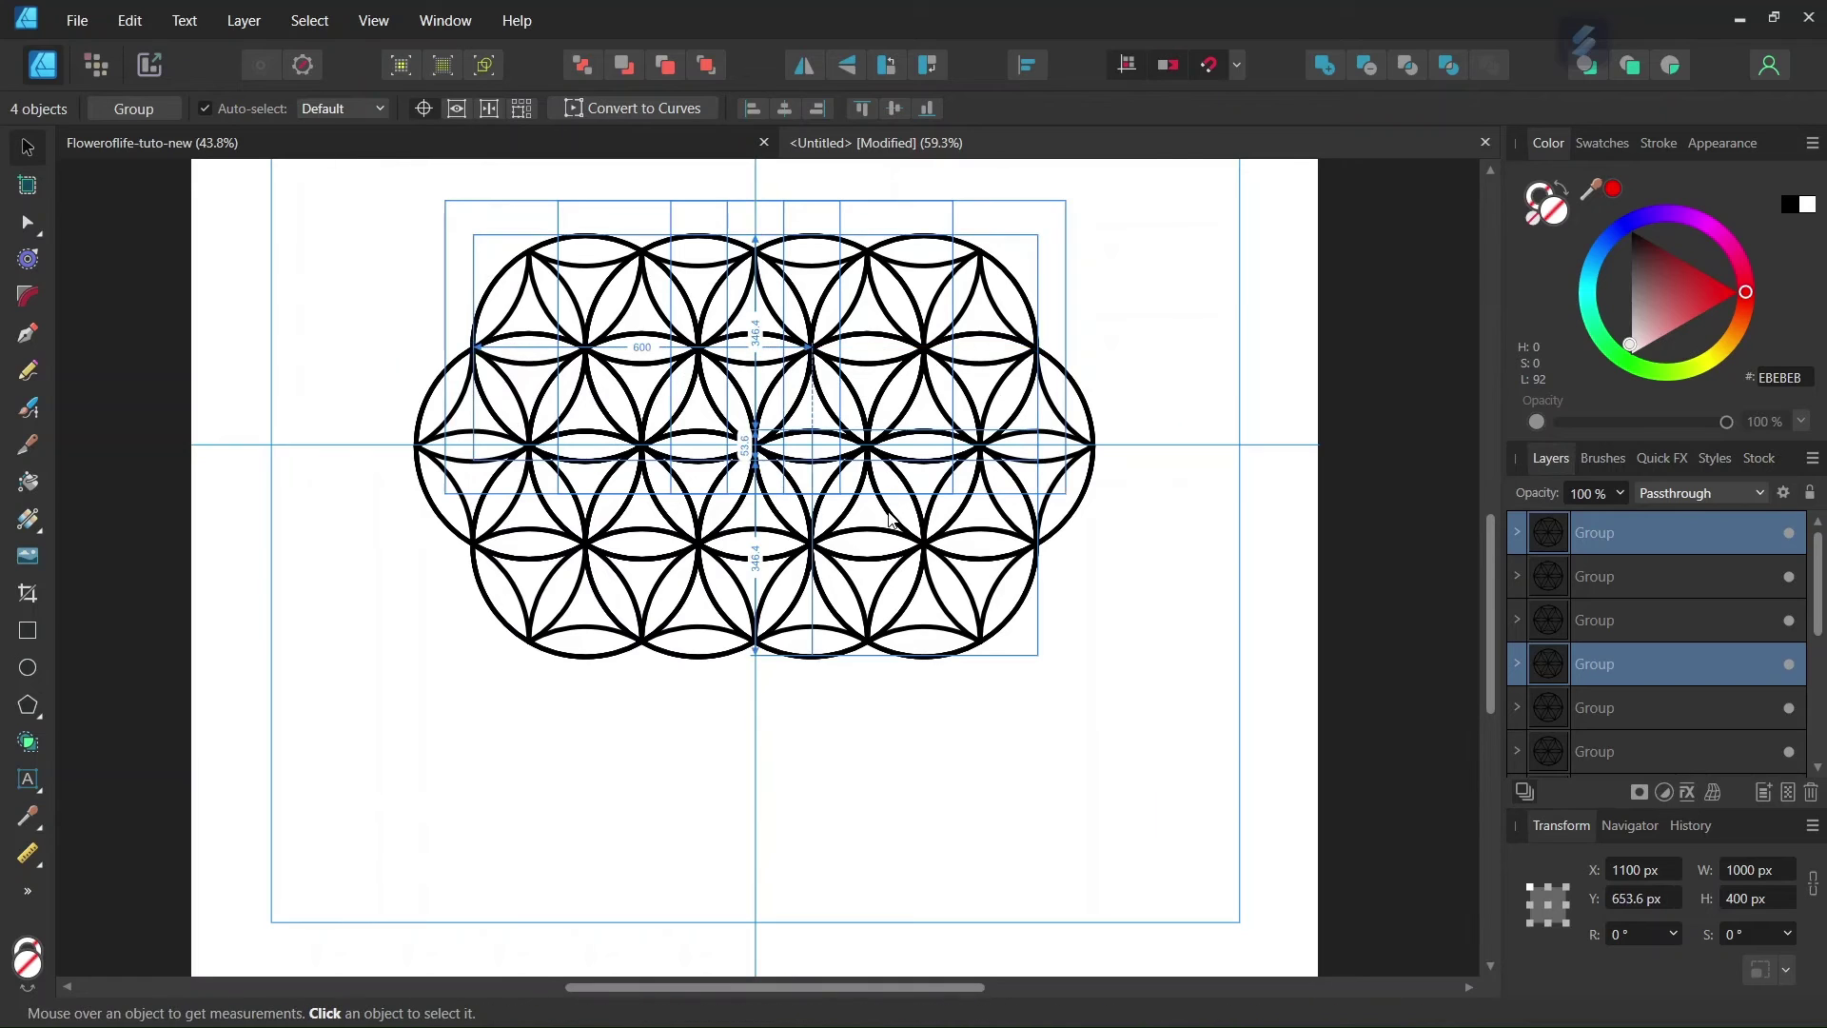
scroll(891, 518, down, 1)
click(1030, 701)
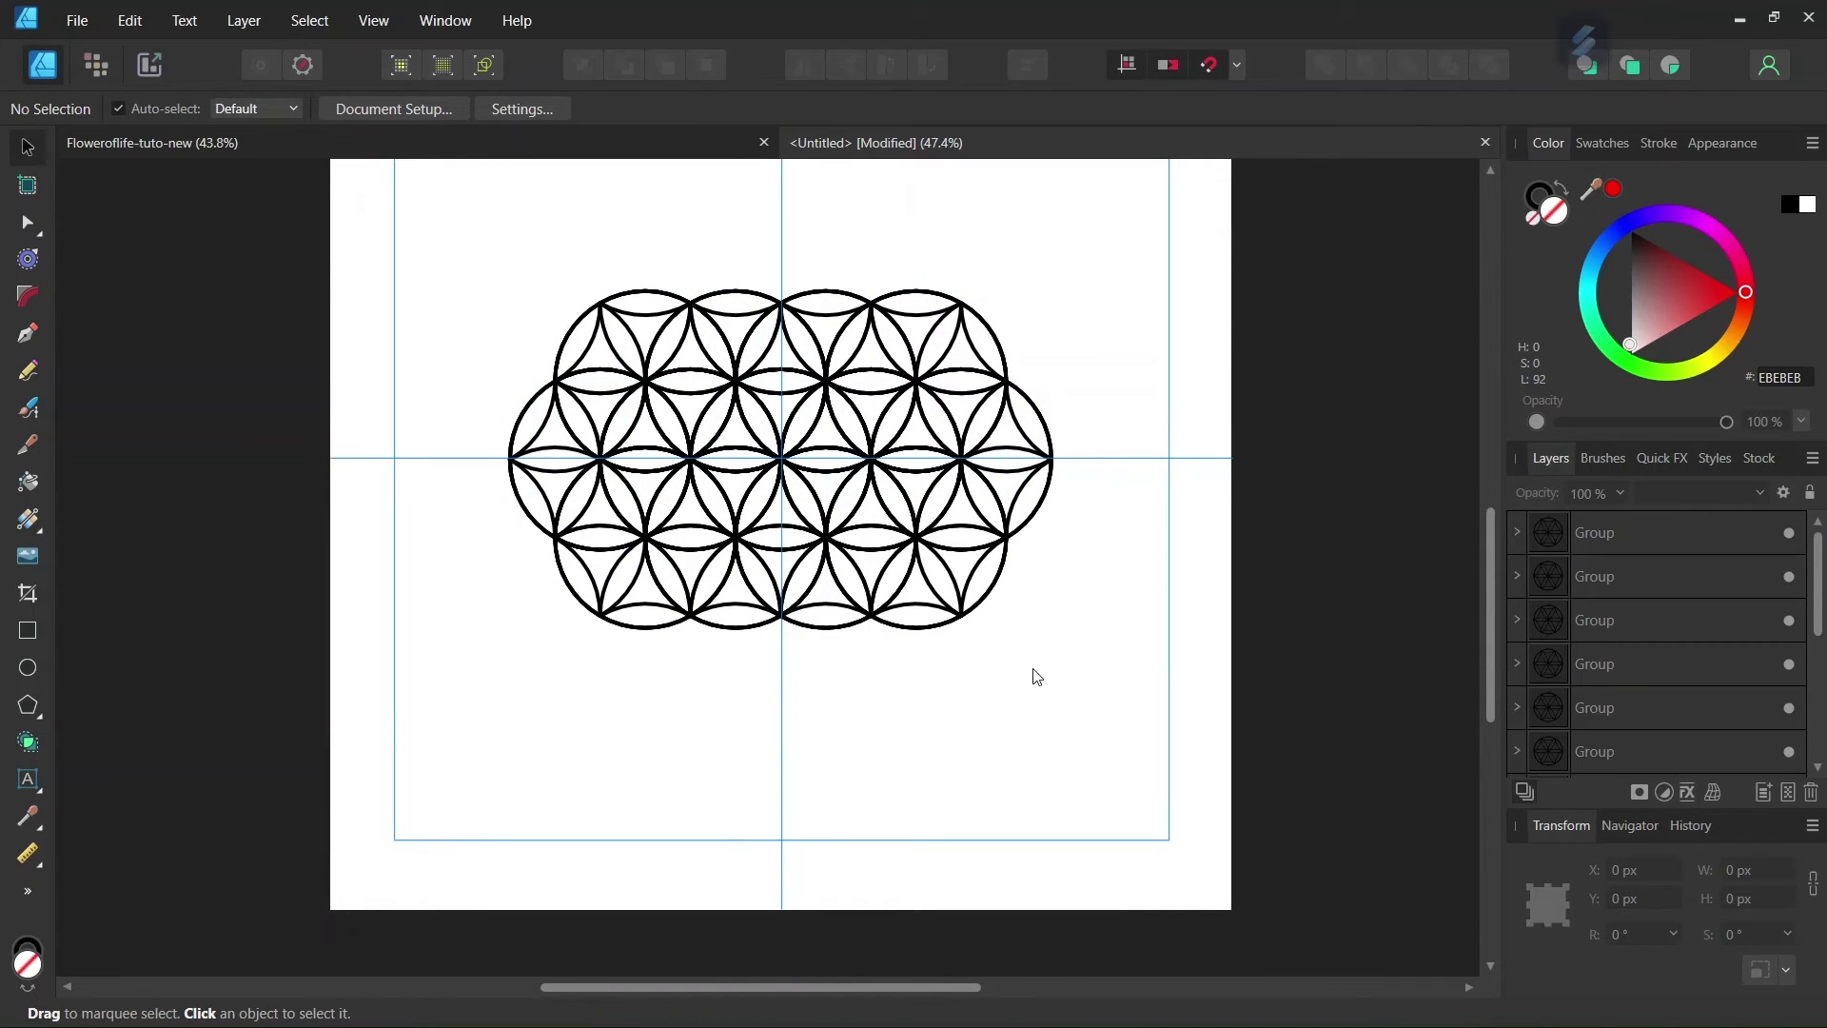
Copy three flower groups from the lower row and place them one row further down, at X 1000 px and Y 1692.8 px
drag(1050, 693, 646, 430)
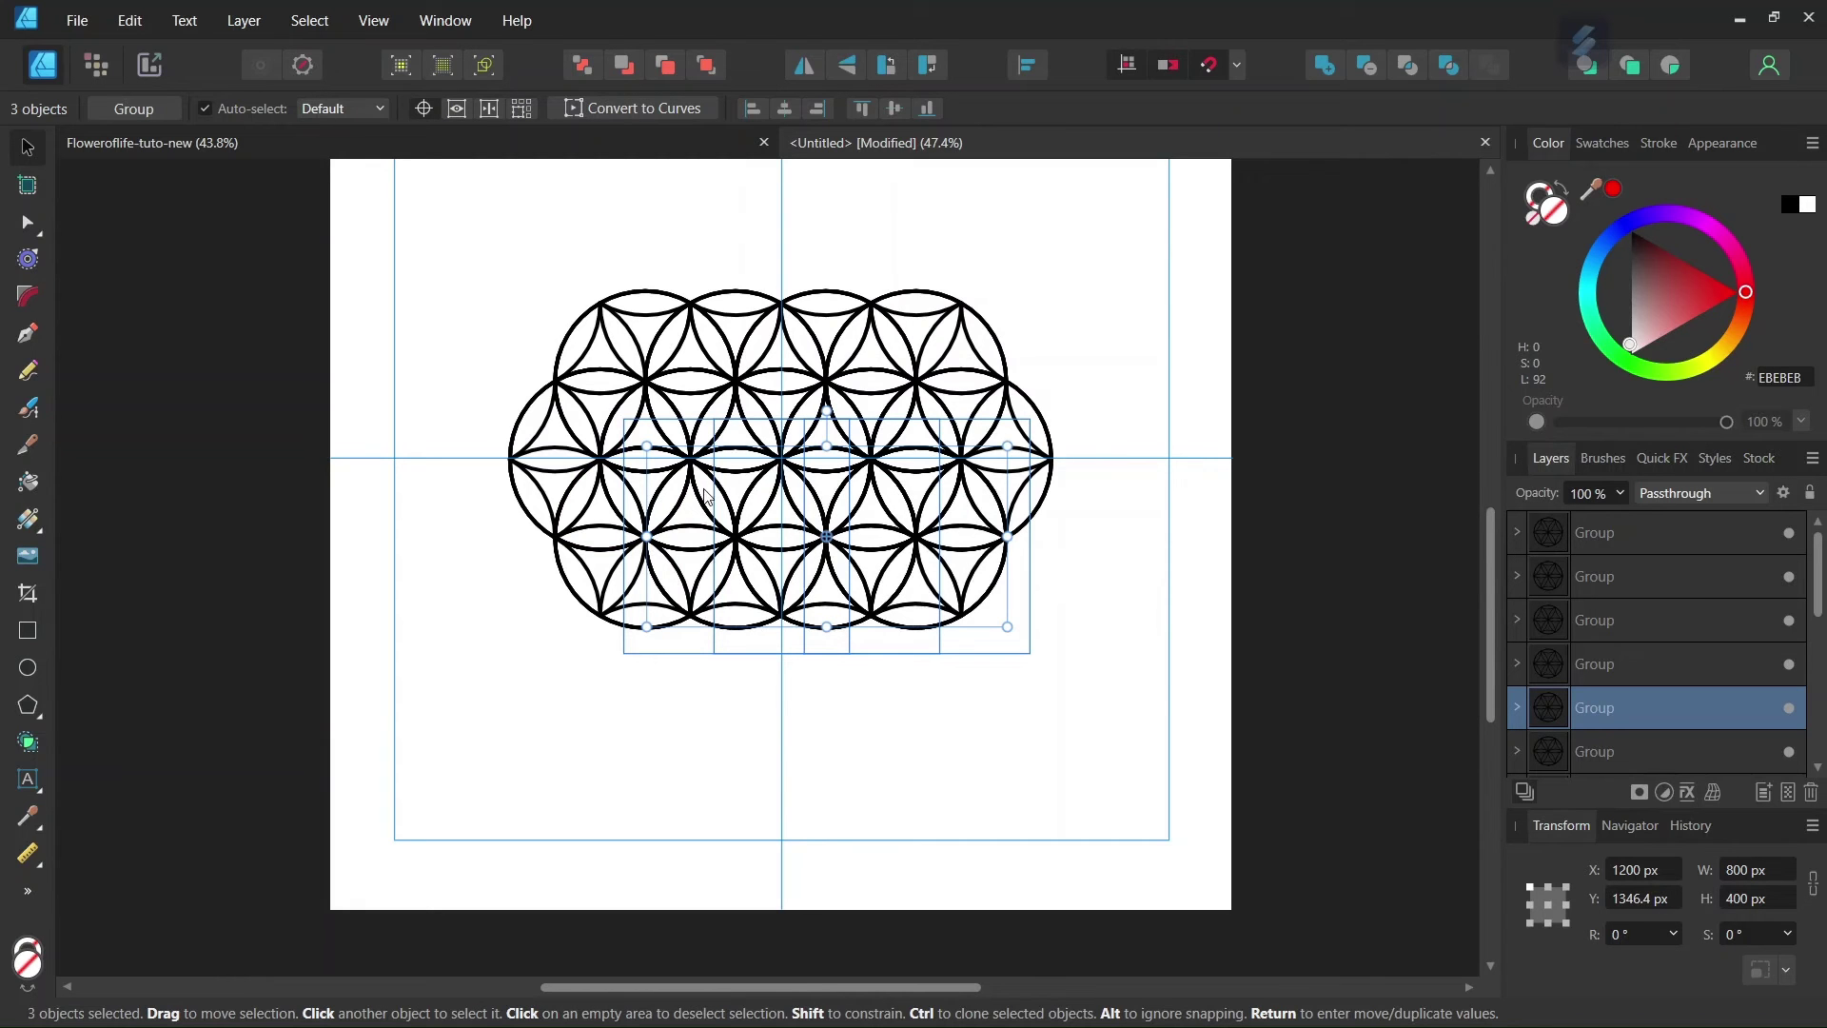
drag(745, 512, 714, 586)
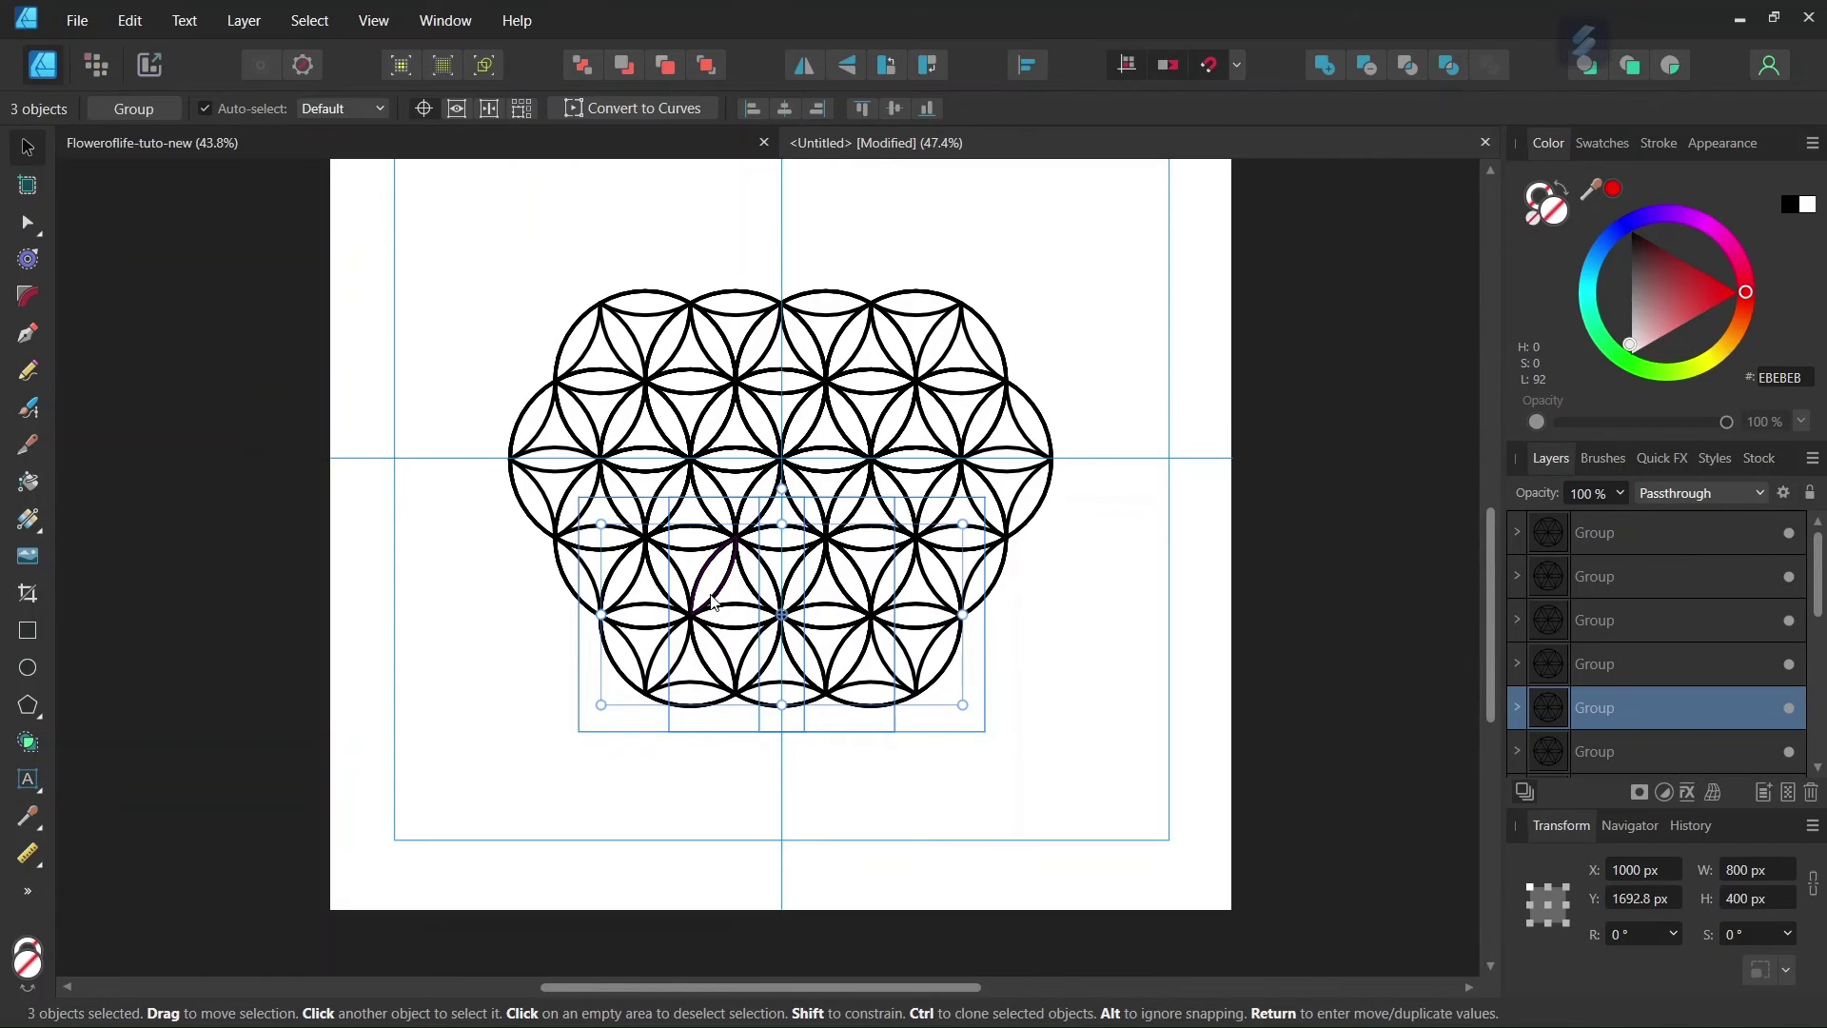
scroll(713, 590, up, 3)
scroll(931, 580, down, 4)
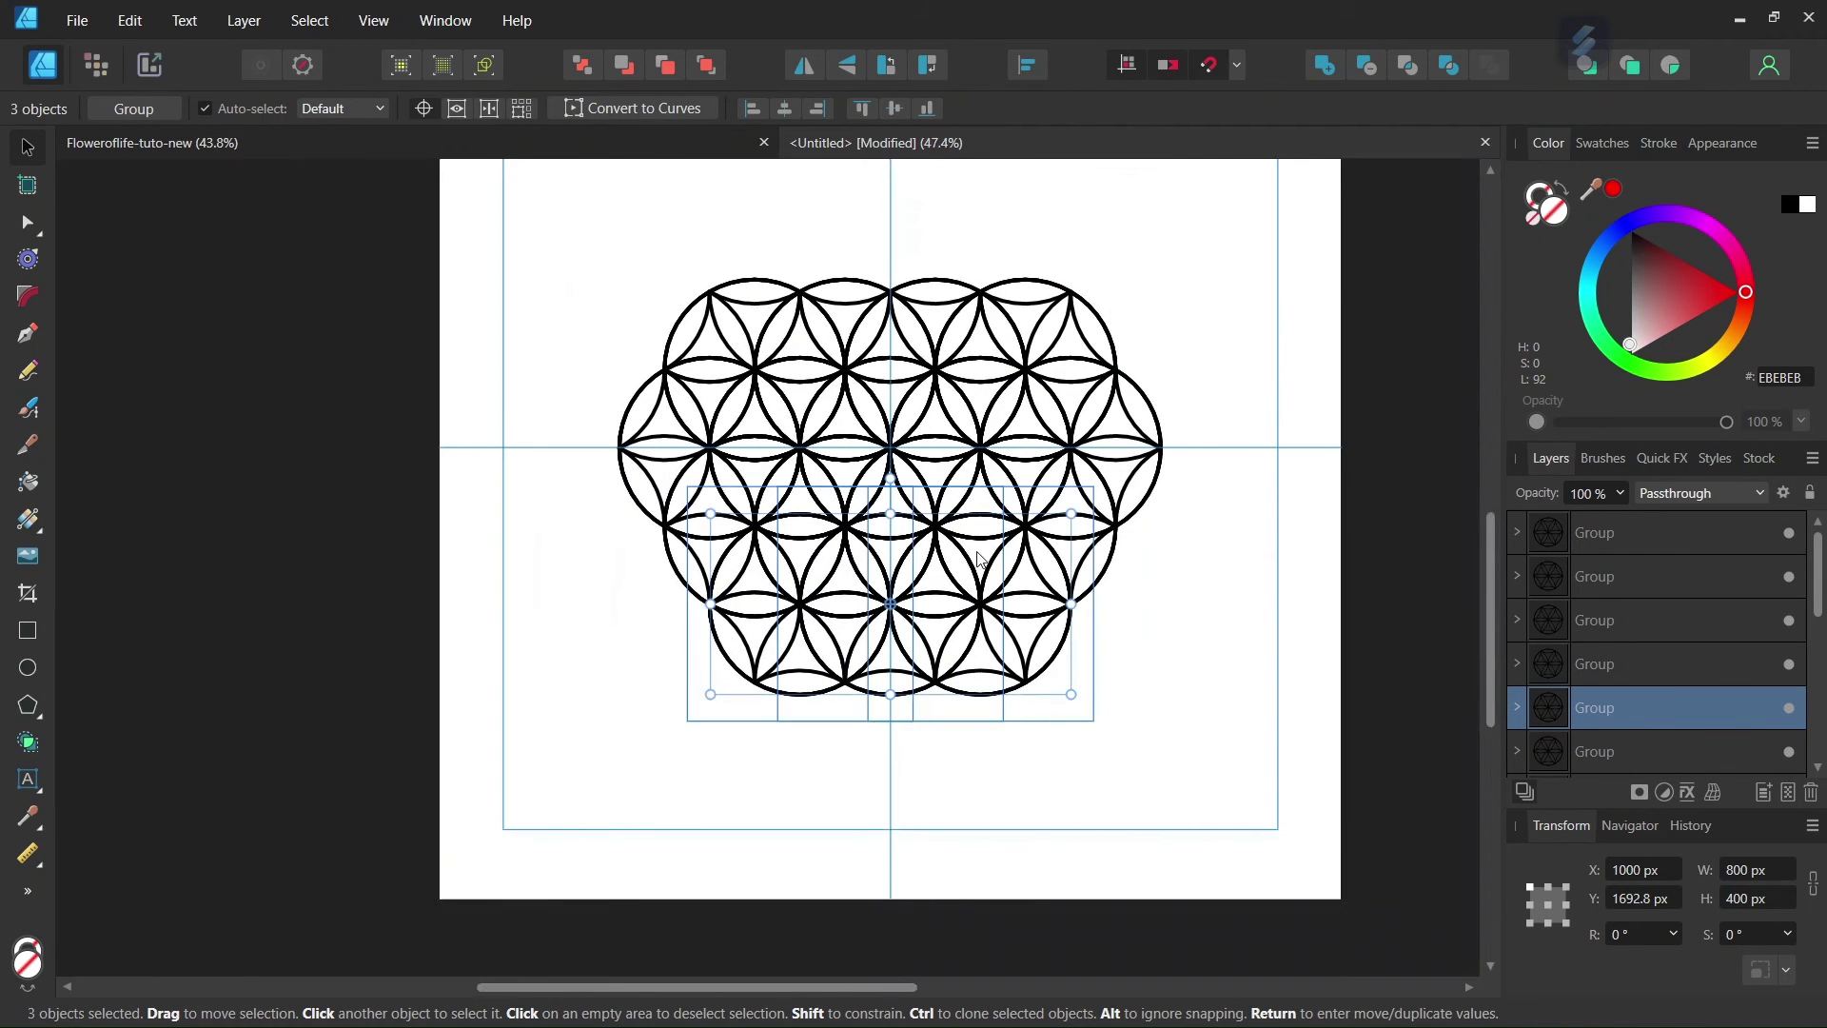
Copy the bottom row of three flower groups to the top of the pattern, at X 1000 px and Y 307.2 px
drag(1010, 543, 987, 423)
scroll(984, 401, up, 2)
scroll(991, 432, down, 4)
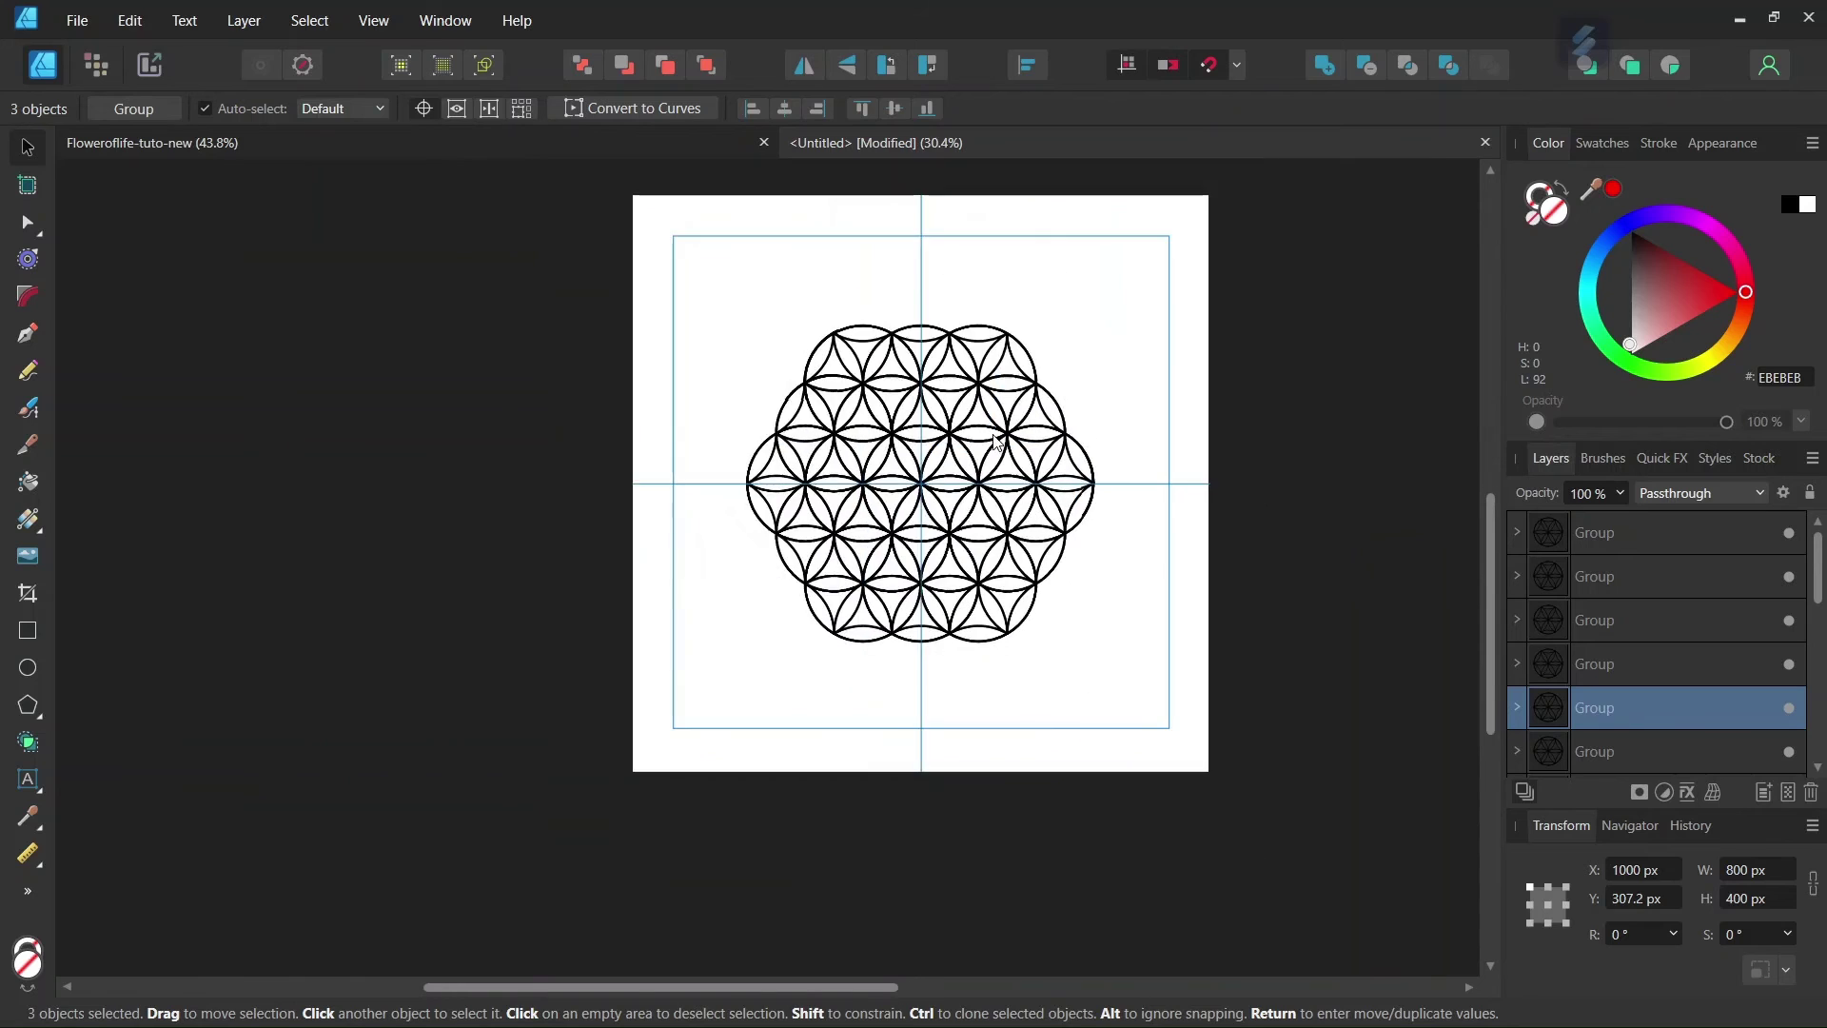
scroll(1102, 514, up, 1)
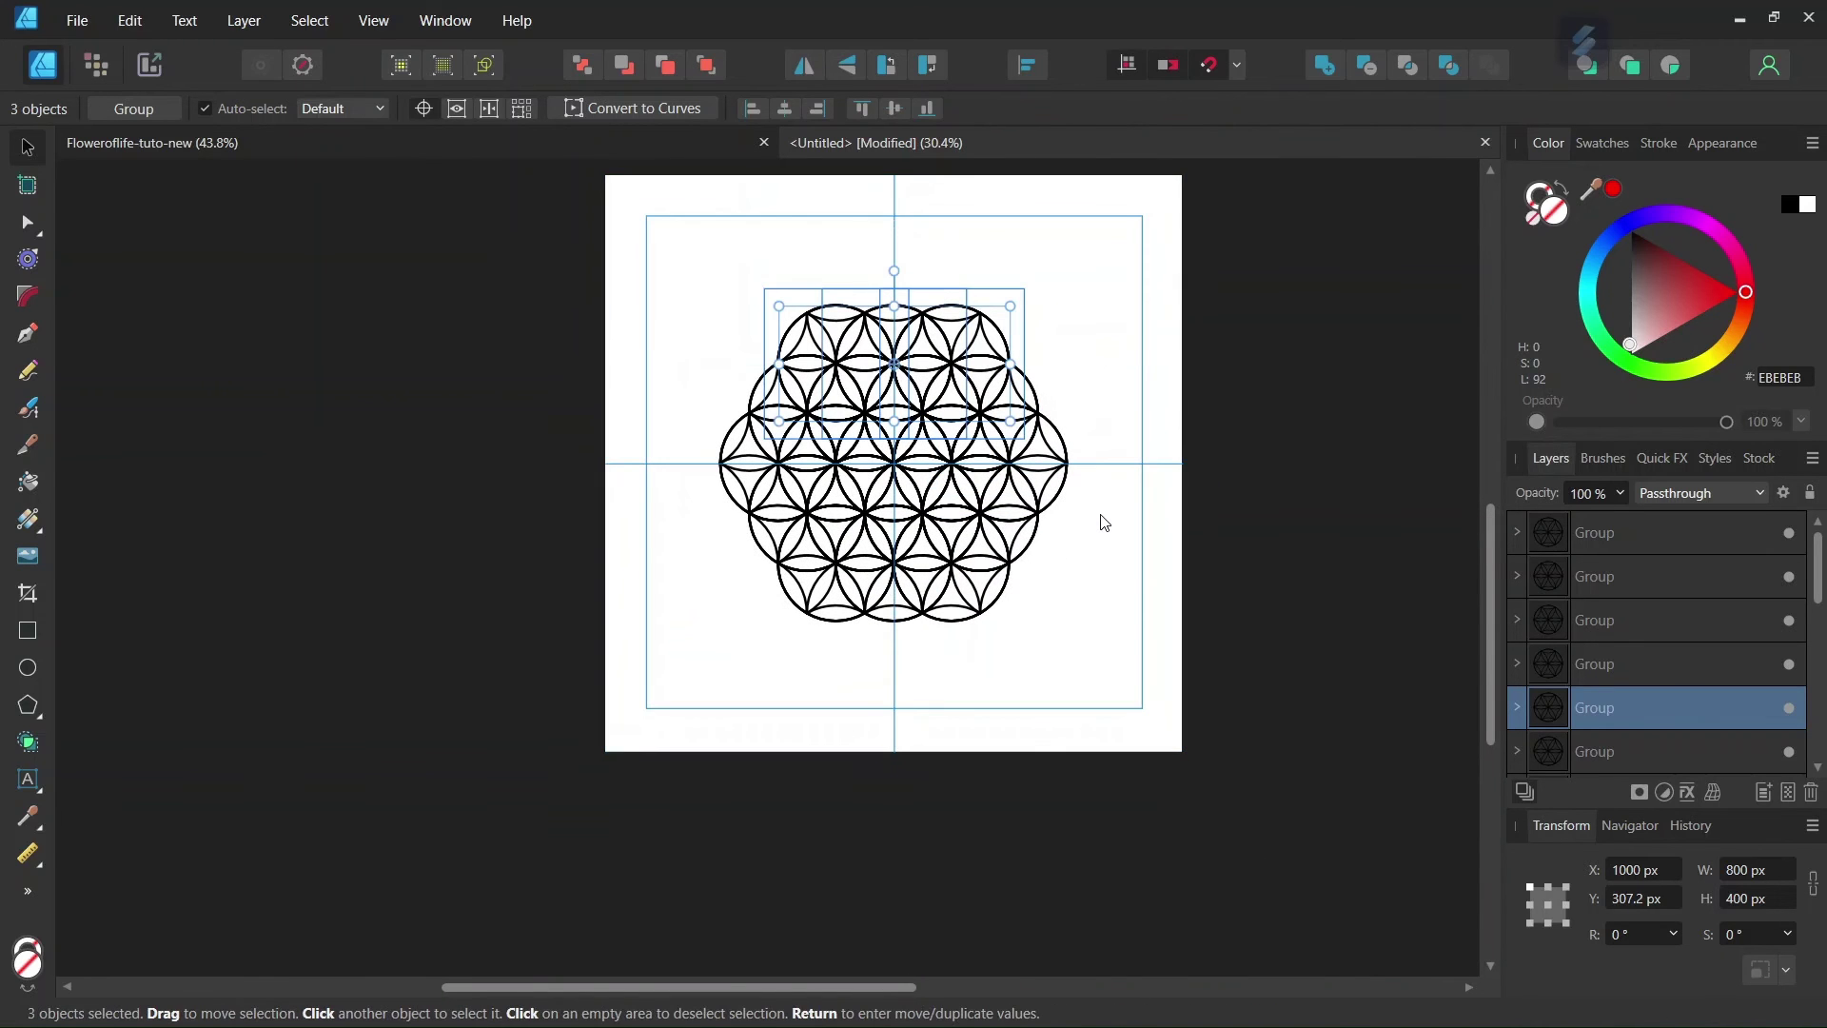
Select all the flower groups in the pattern and rotate them together to 90°
key(alt)
key(ctrl+a)
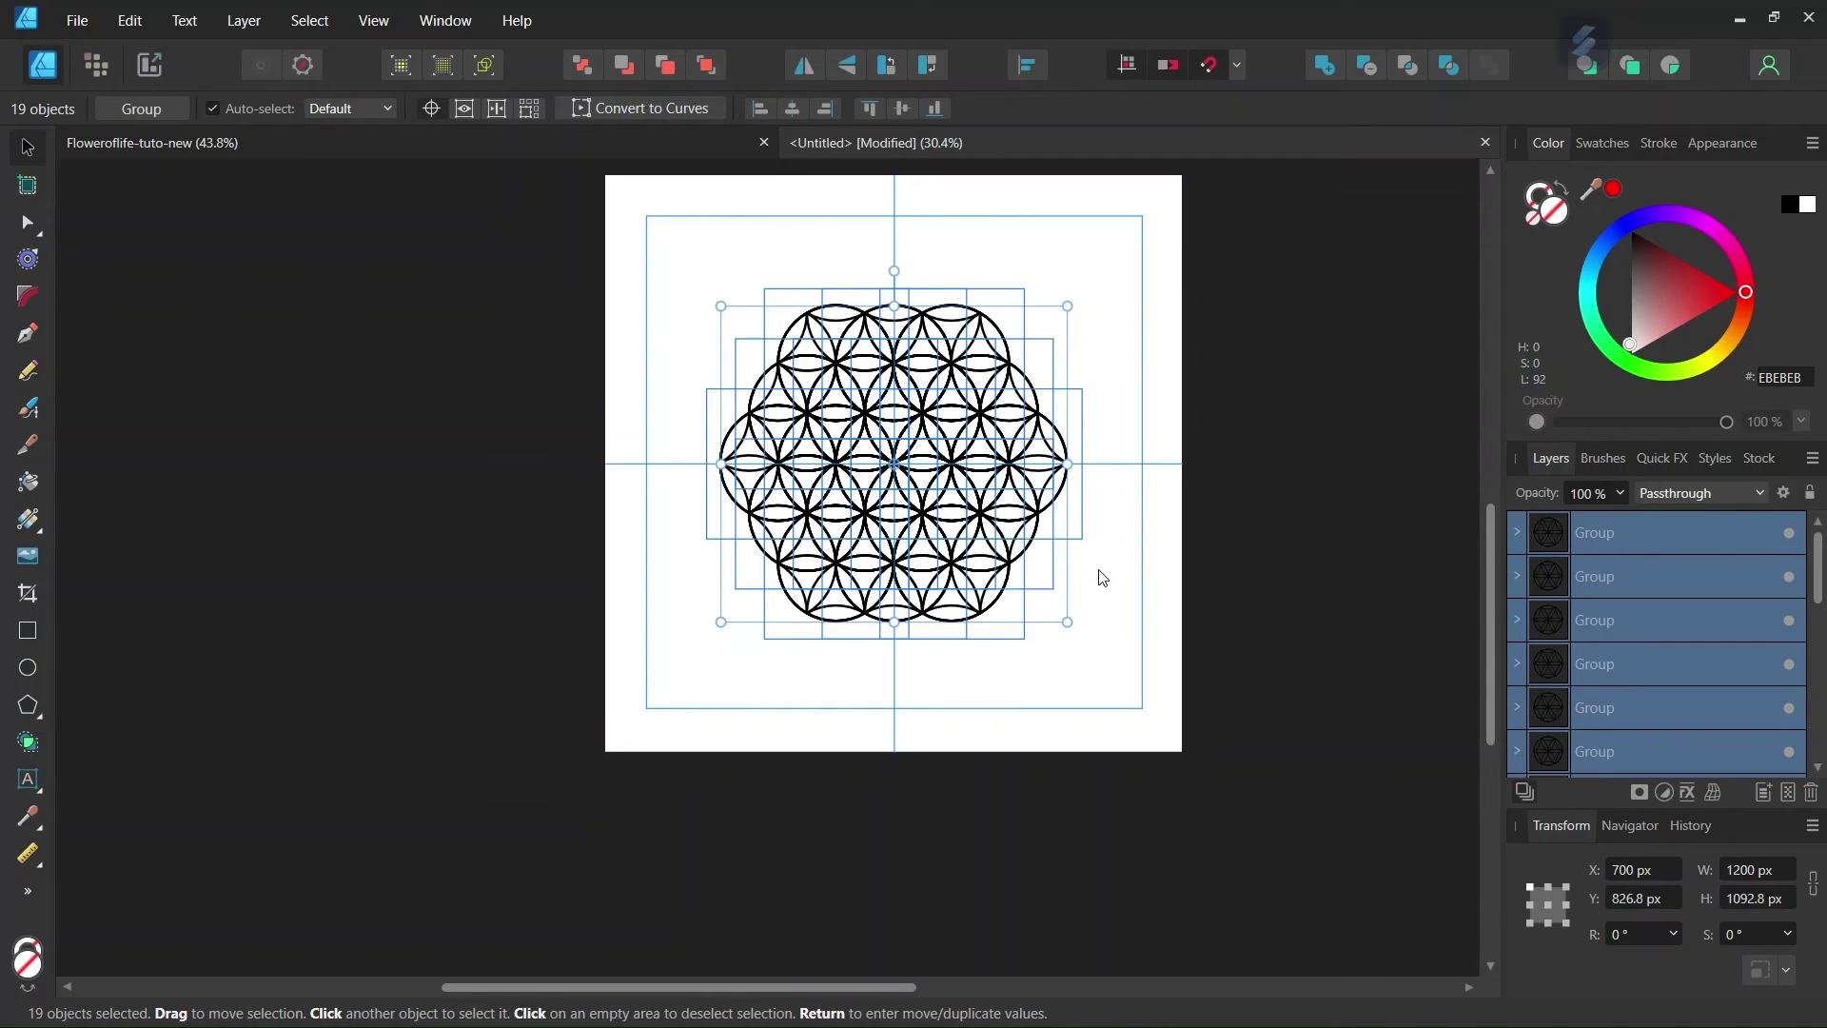
click(1640, 936)
text(90)
key(Return)
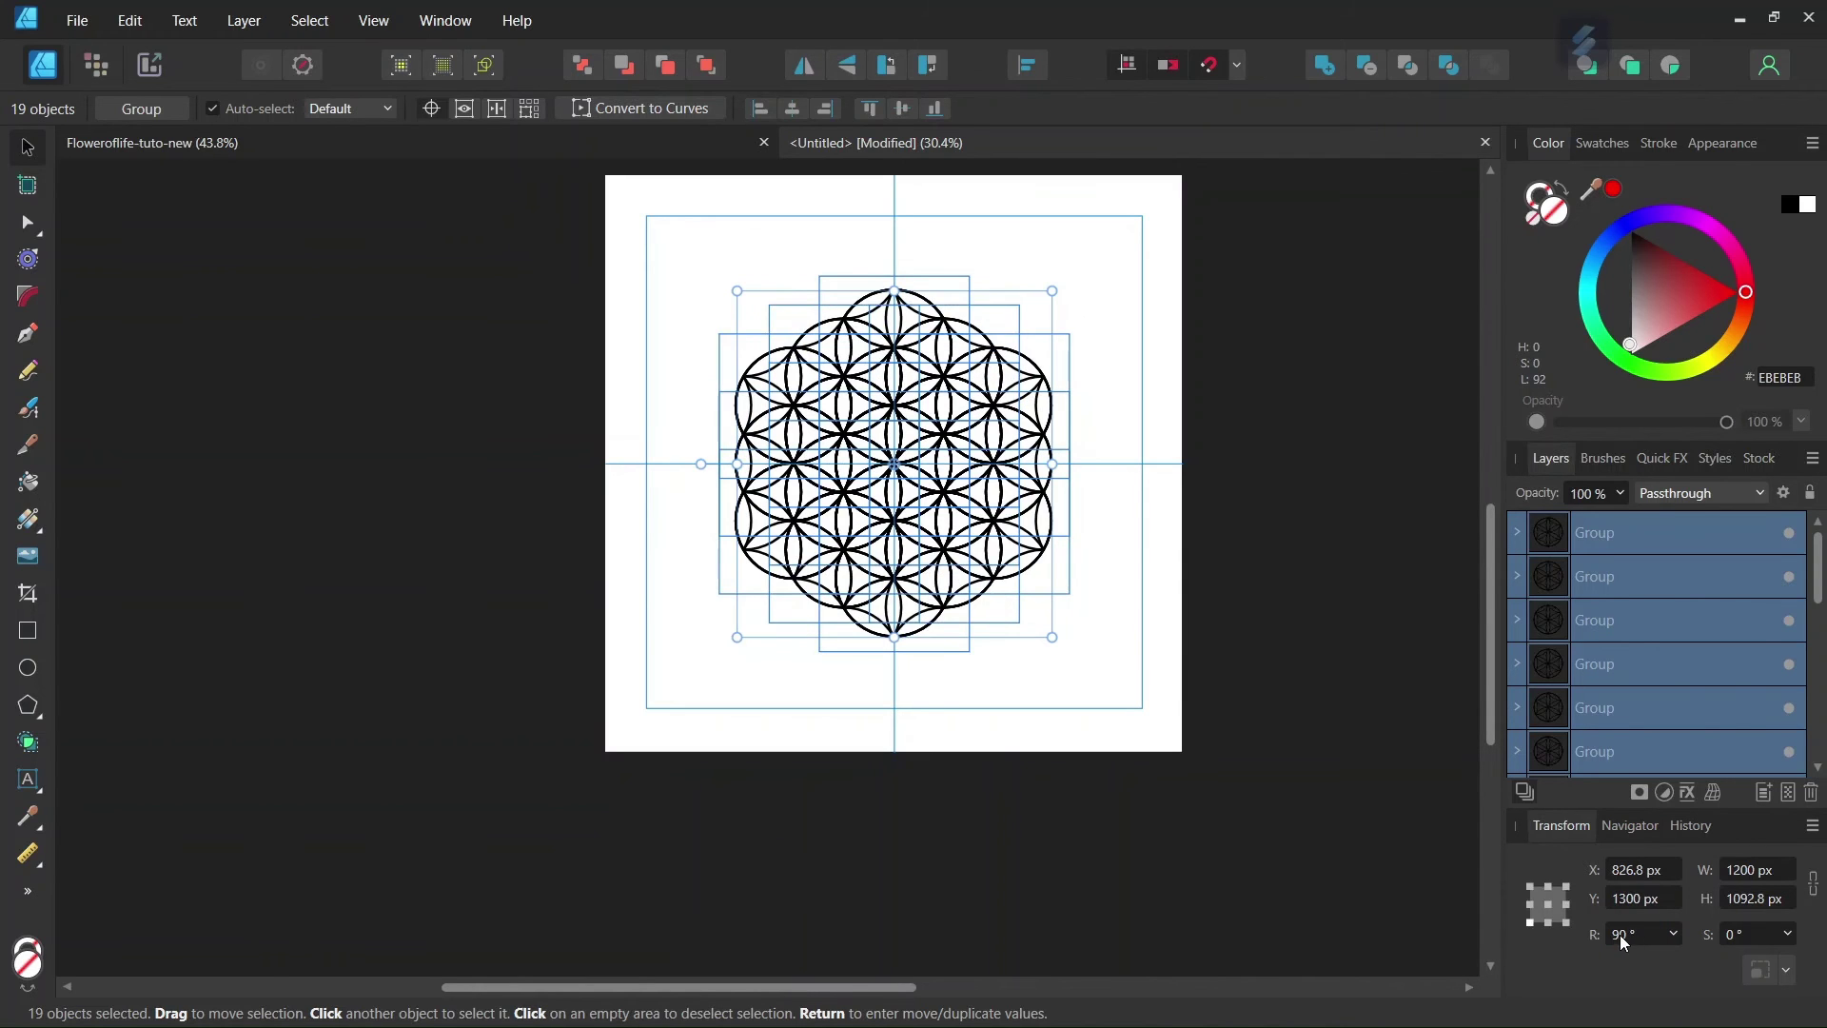
click(1188, 715)
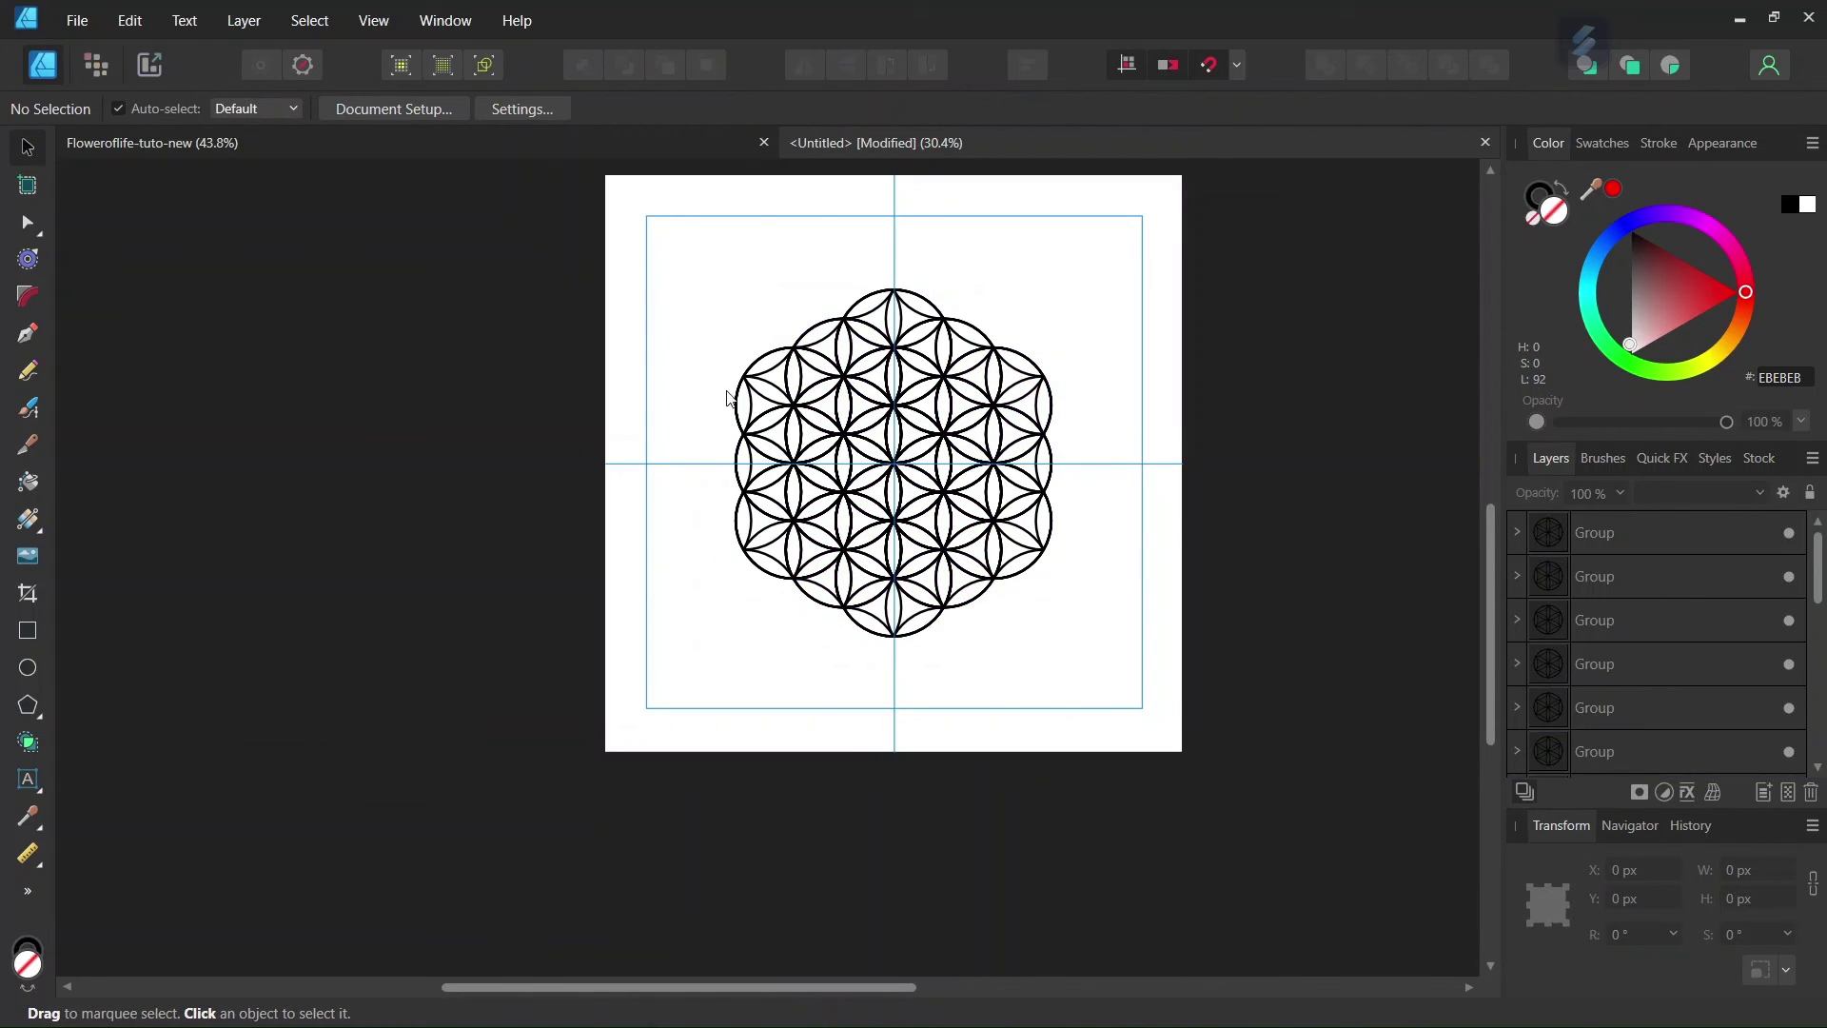
Draw a circle about 1206 px in diameter from the page centre, enclosing the whole flower pattern
click(544, 142)
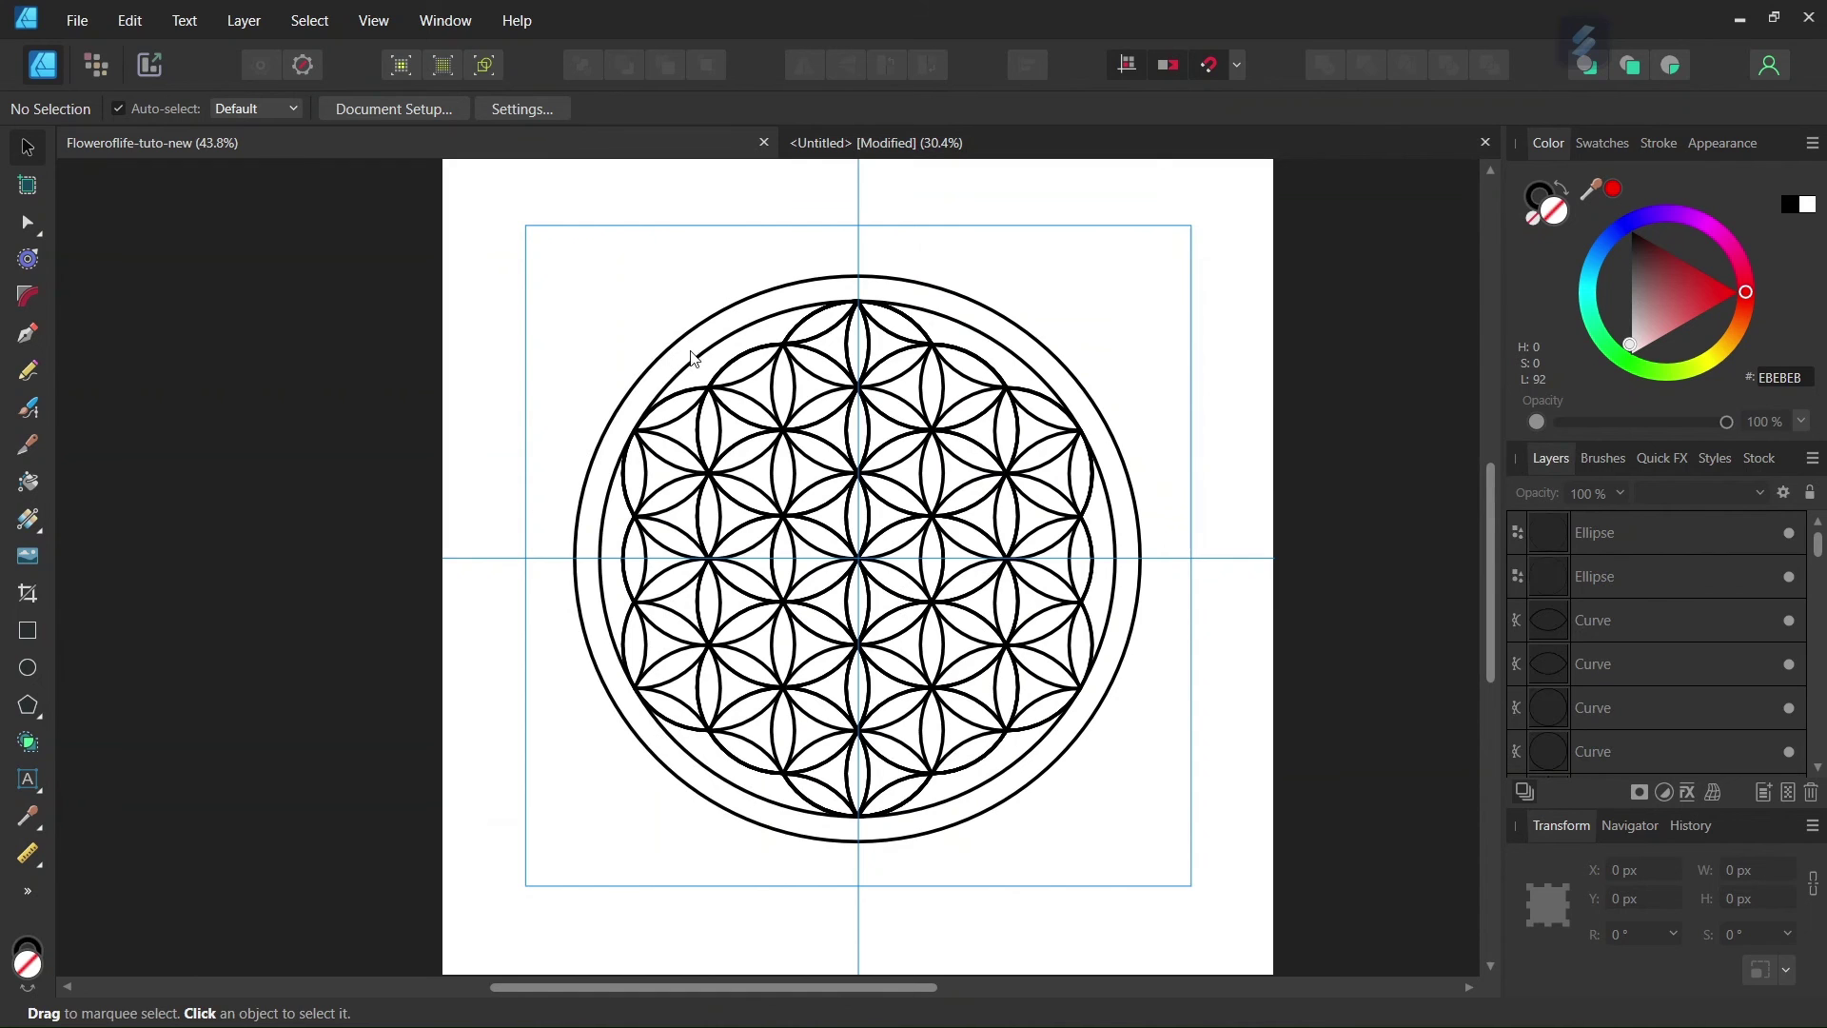
click(919, 148)
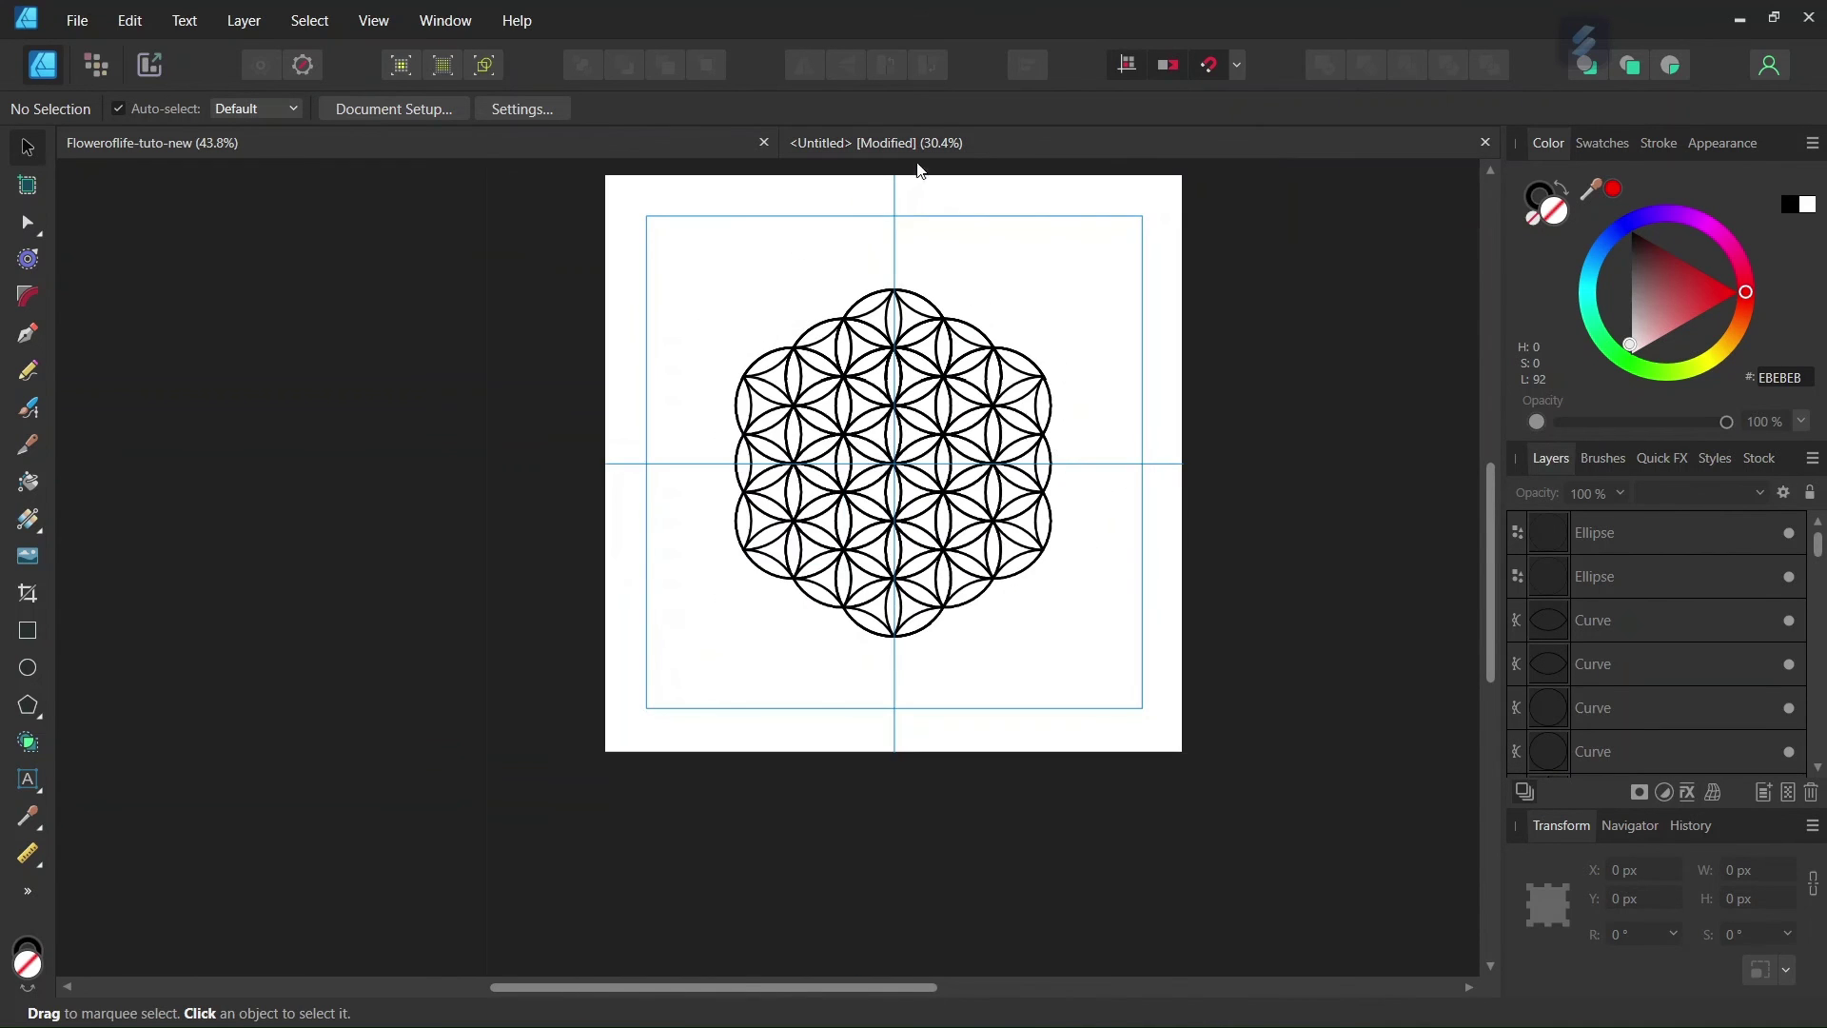
click(29, 669)
scroll(895, 524, up, 1)
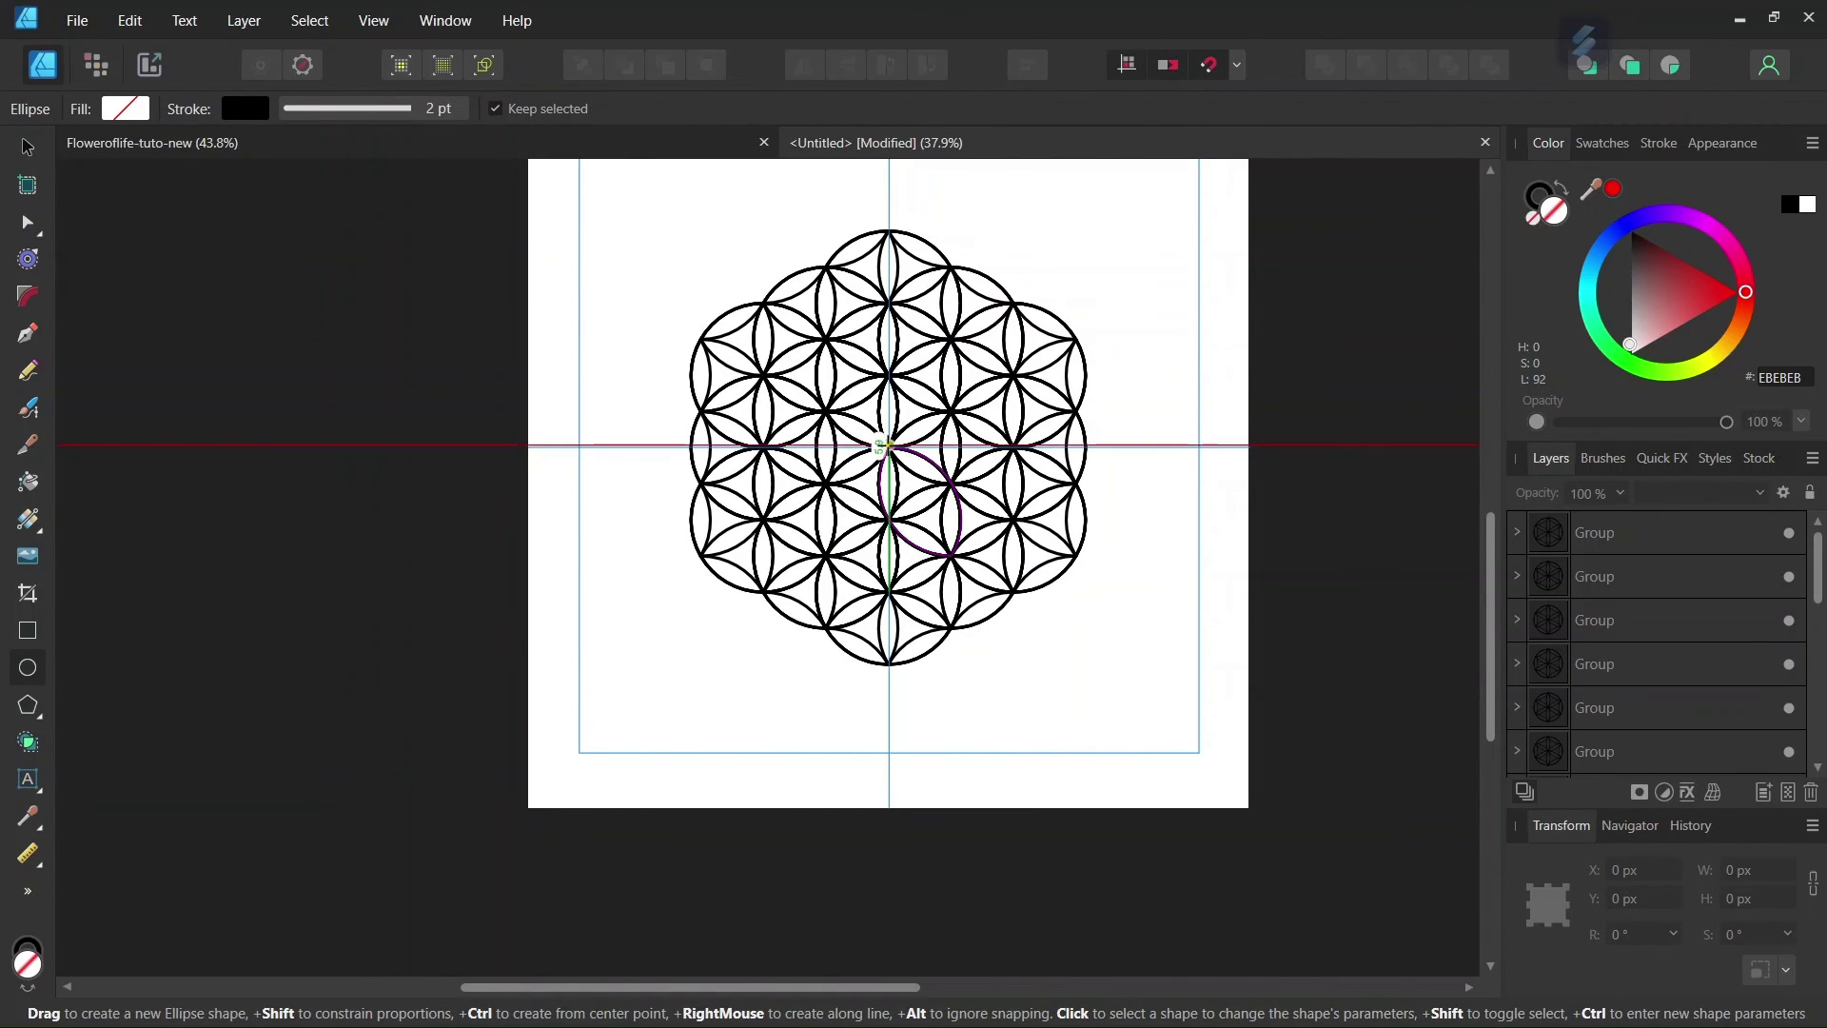
key(ctrl+a)
drag(888, 447, 669, 665)
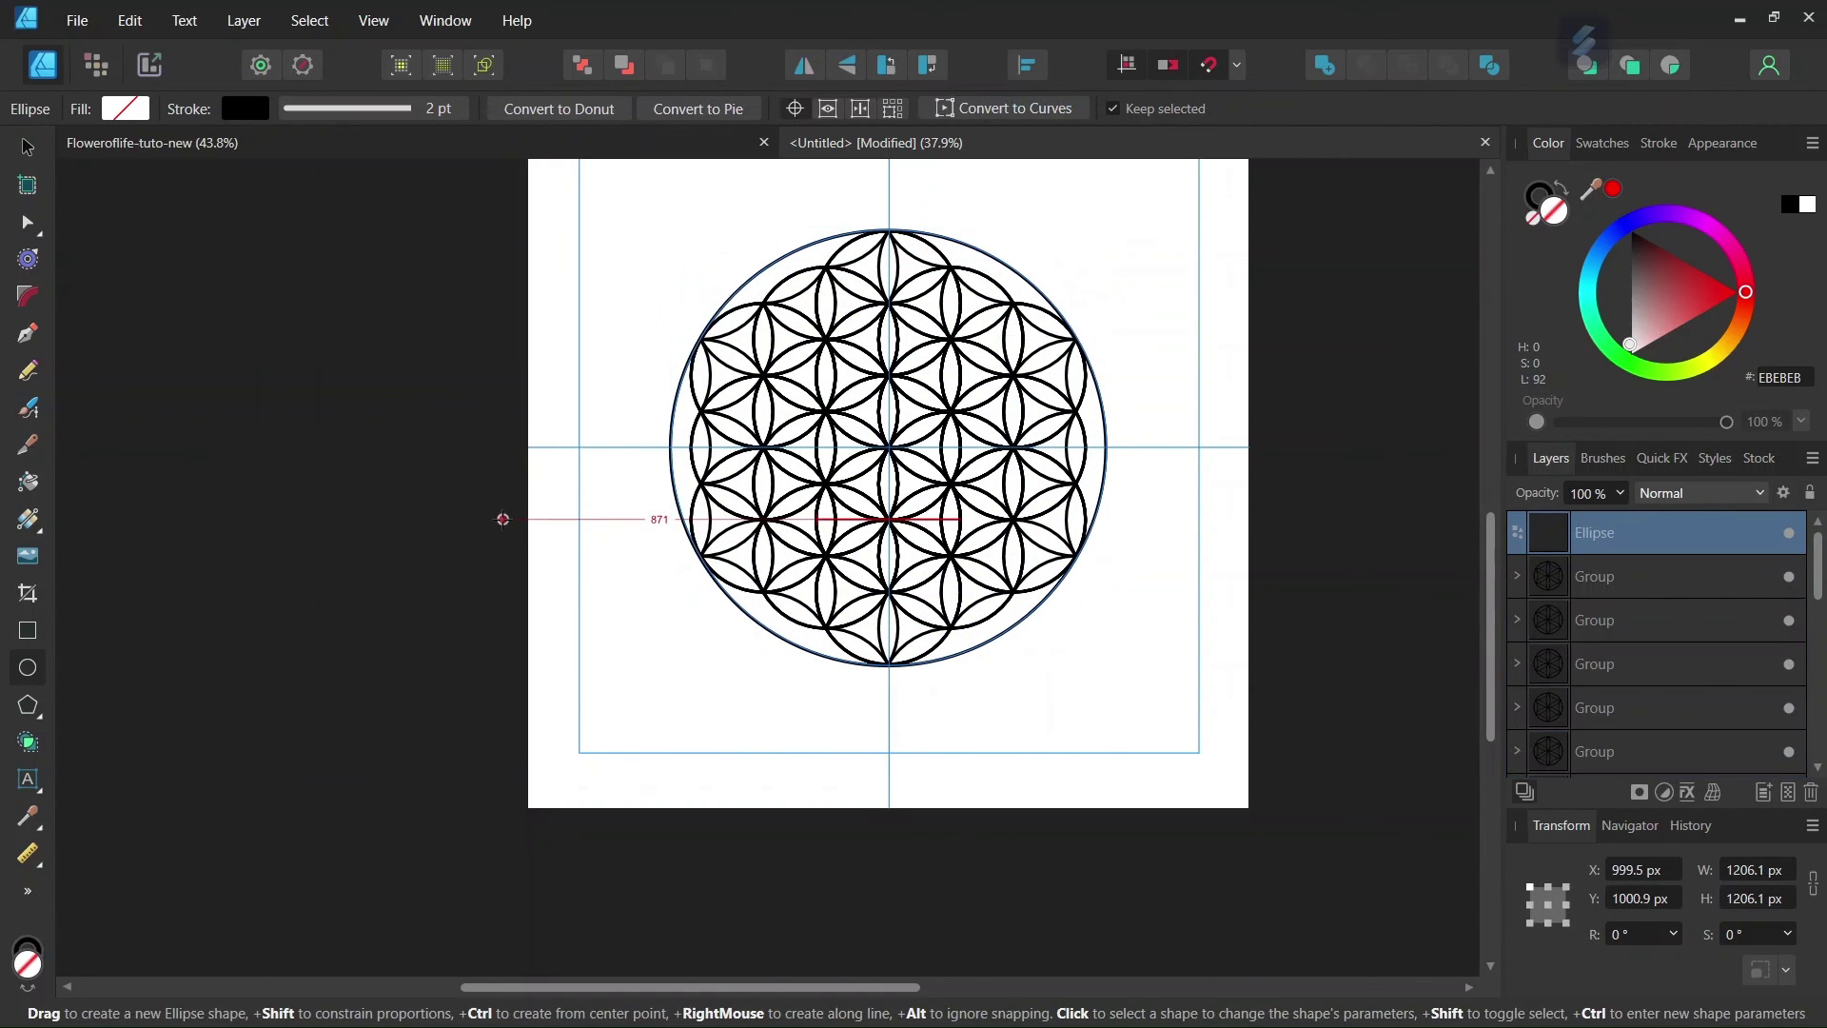
Duplicate the enclosing circle and enlarge the copy slightly around its centre to form a second outer ring
key(ctrl+j)
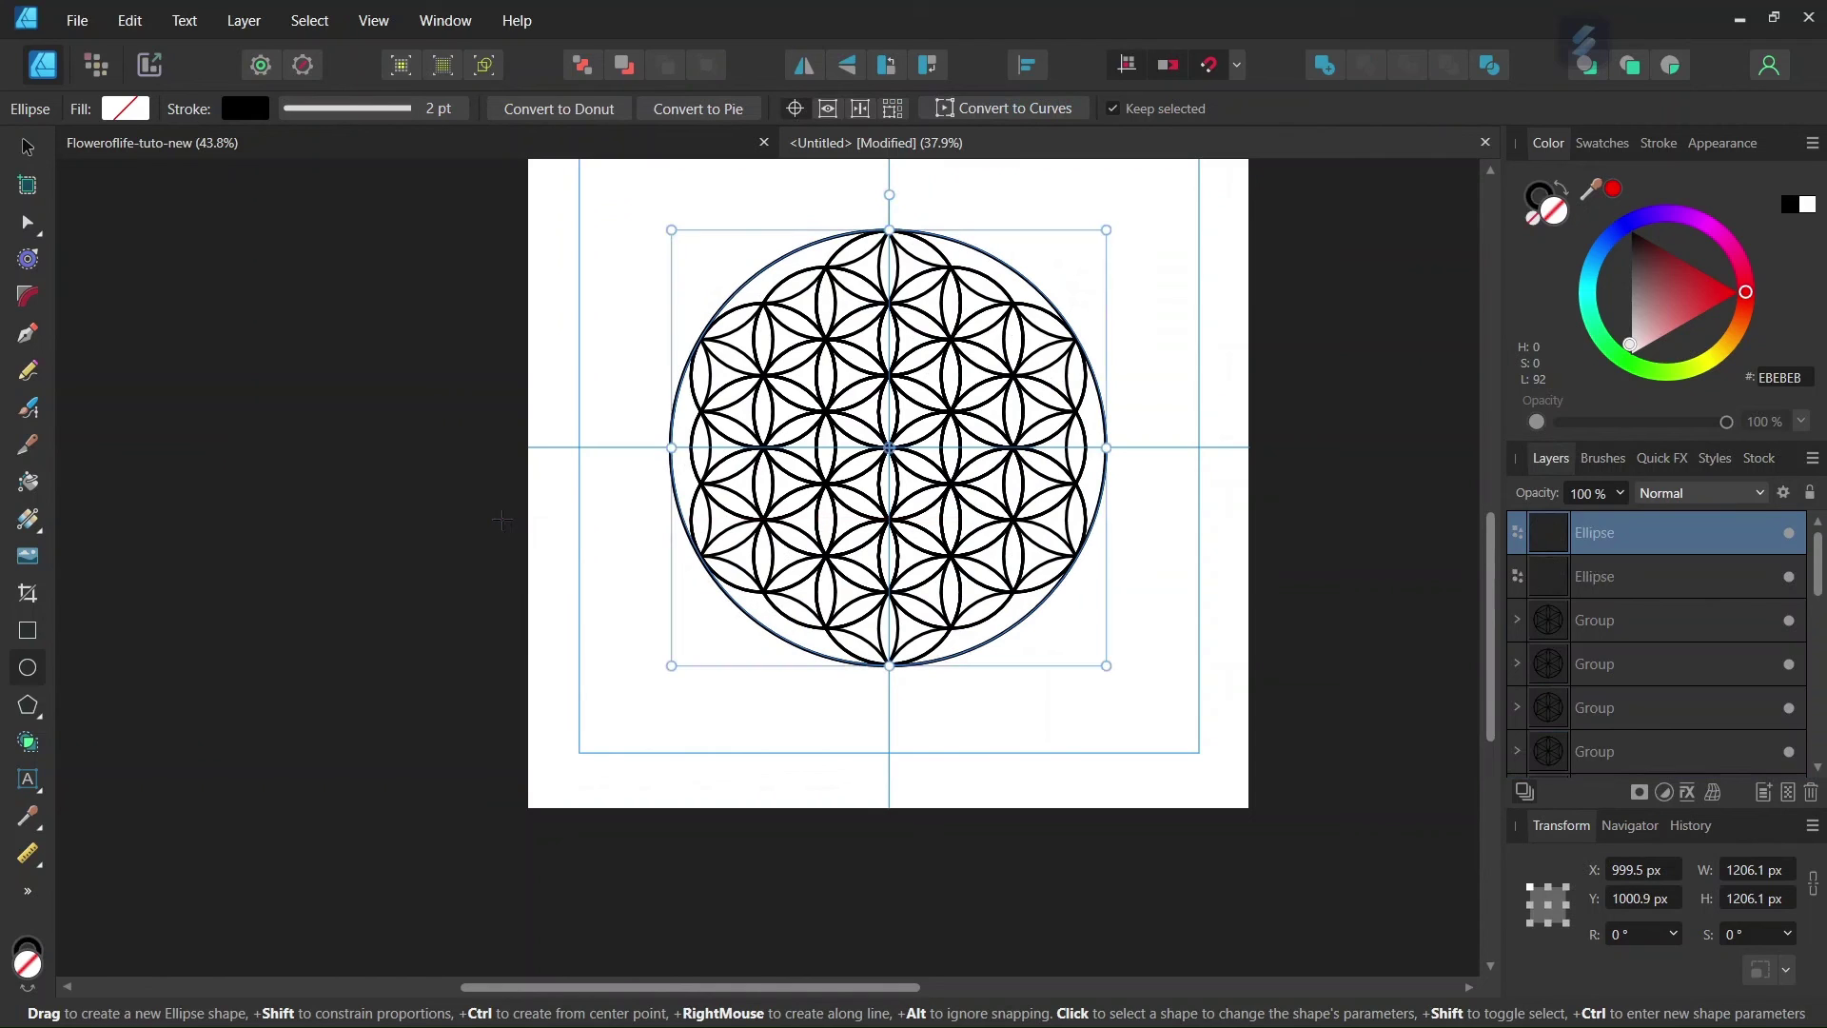
click(28, 148)
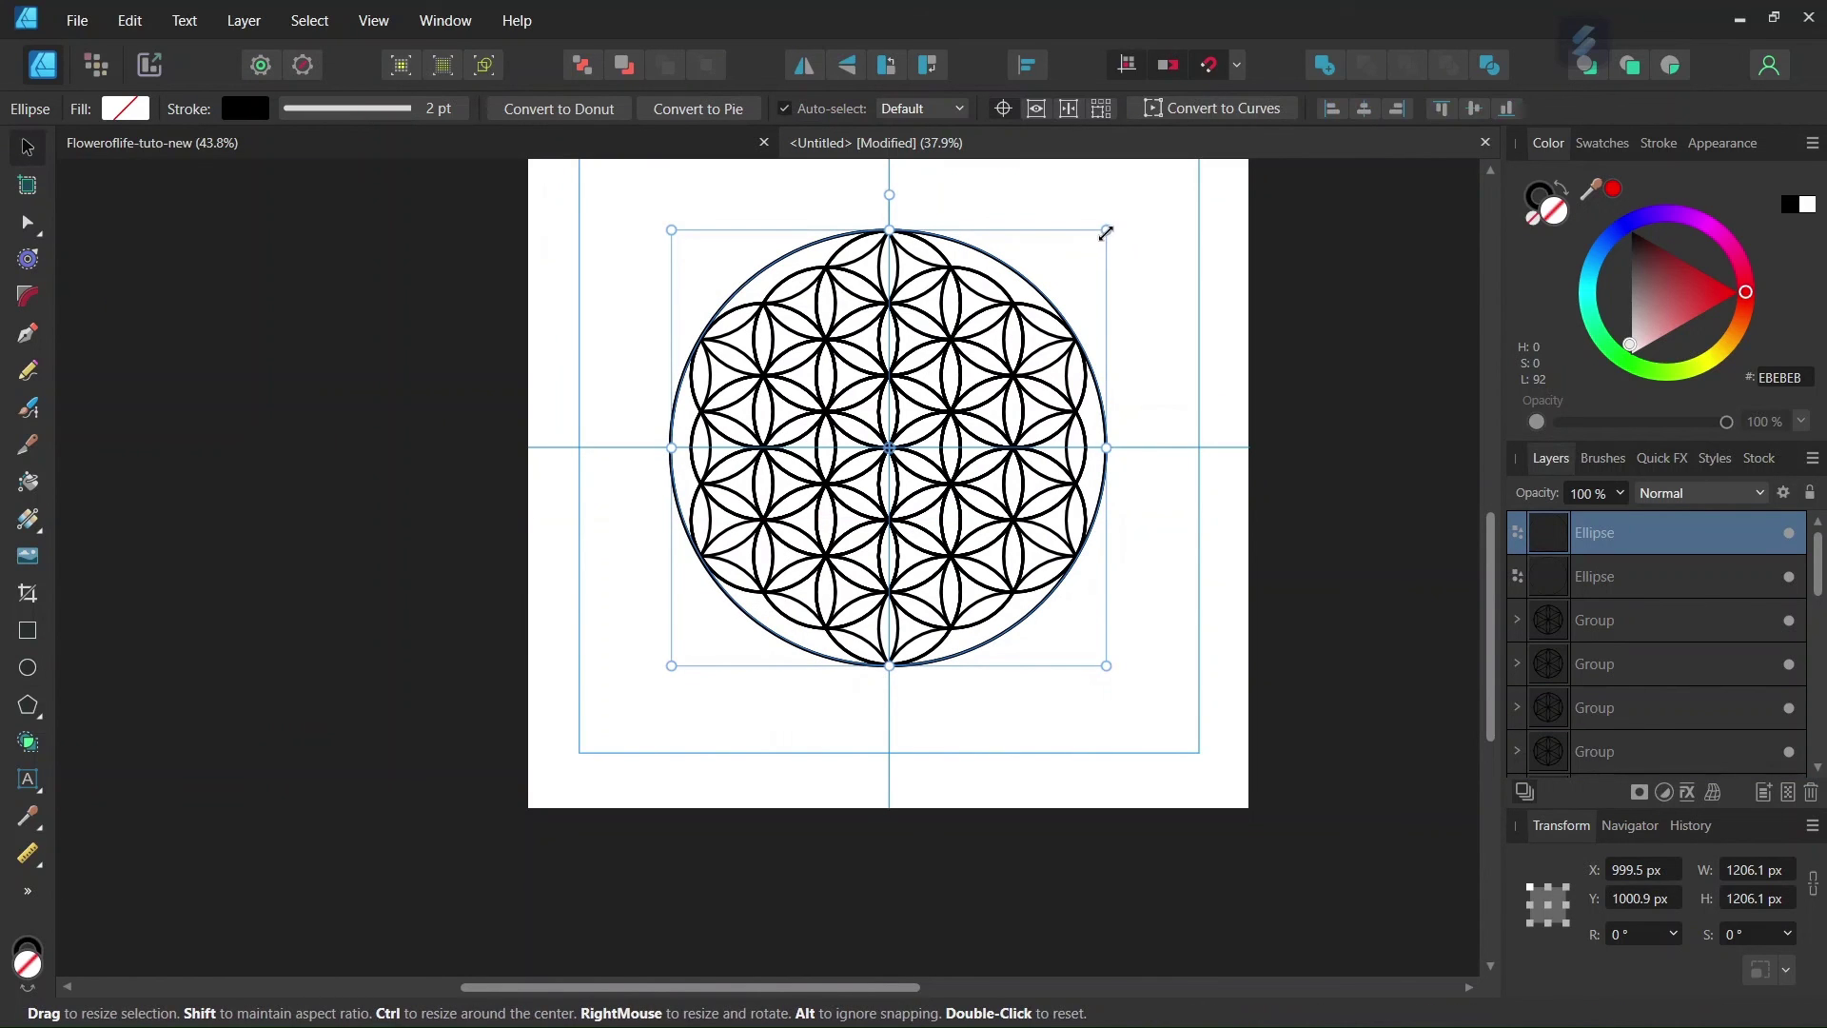
drag(1106, 232, 1130, 208)
click(1197, 308)
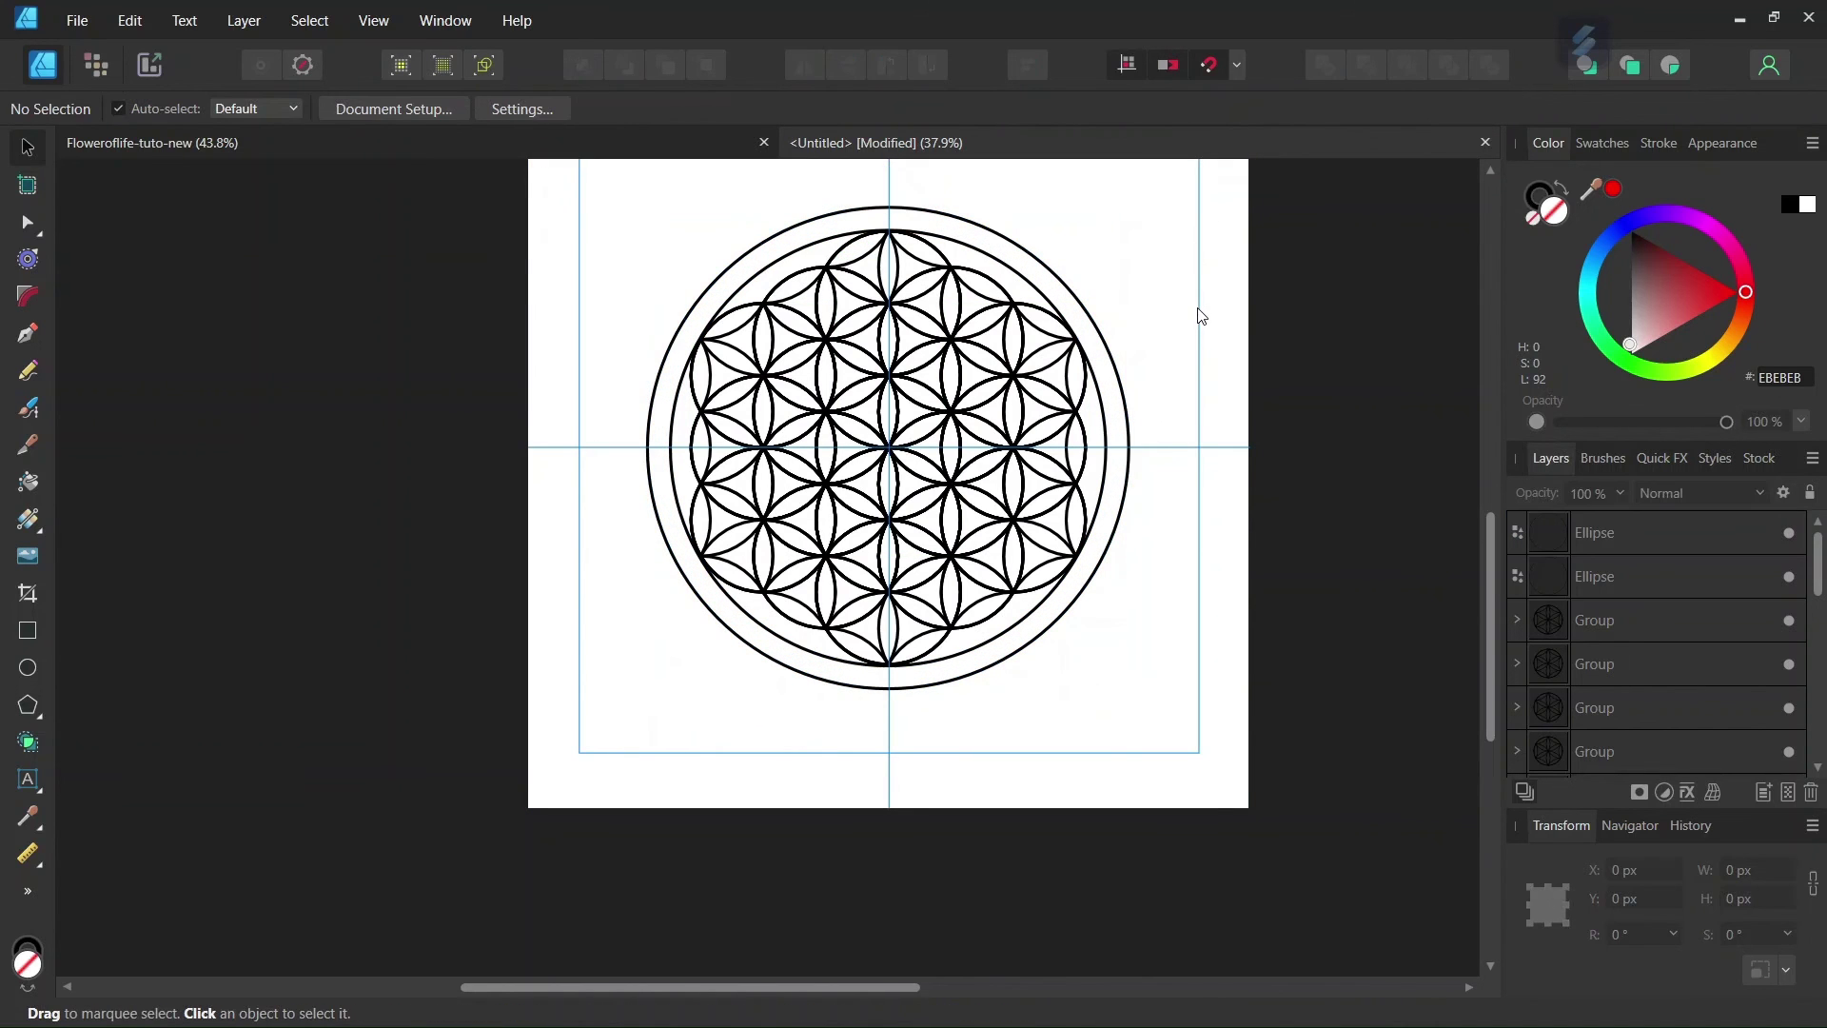
scroll(1193, 308, down, 1)
scroll(1193, 308, up, 1)
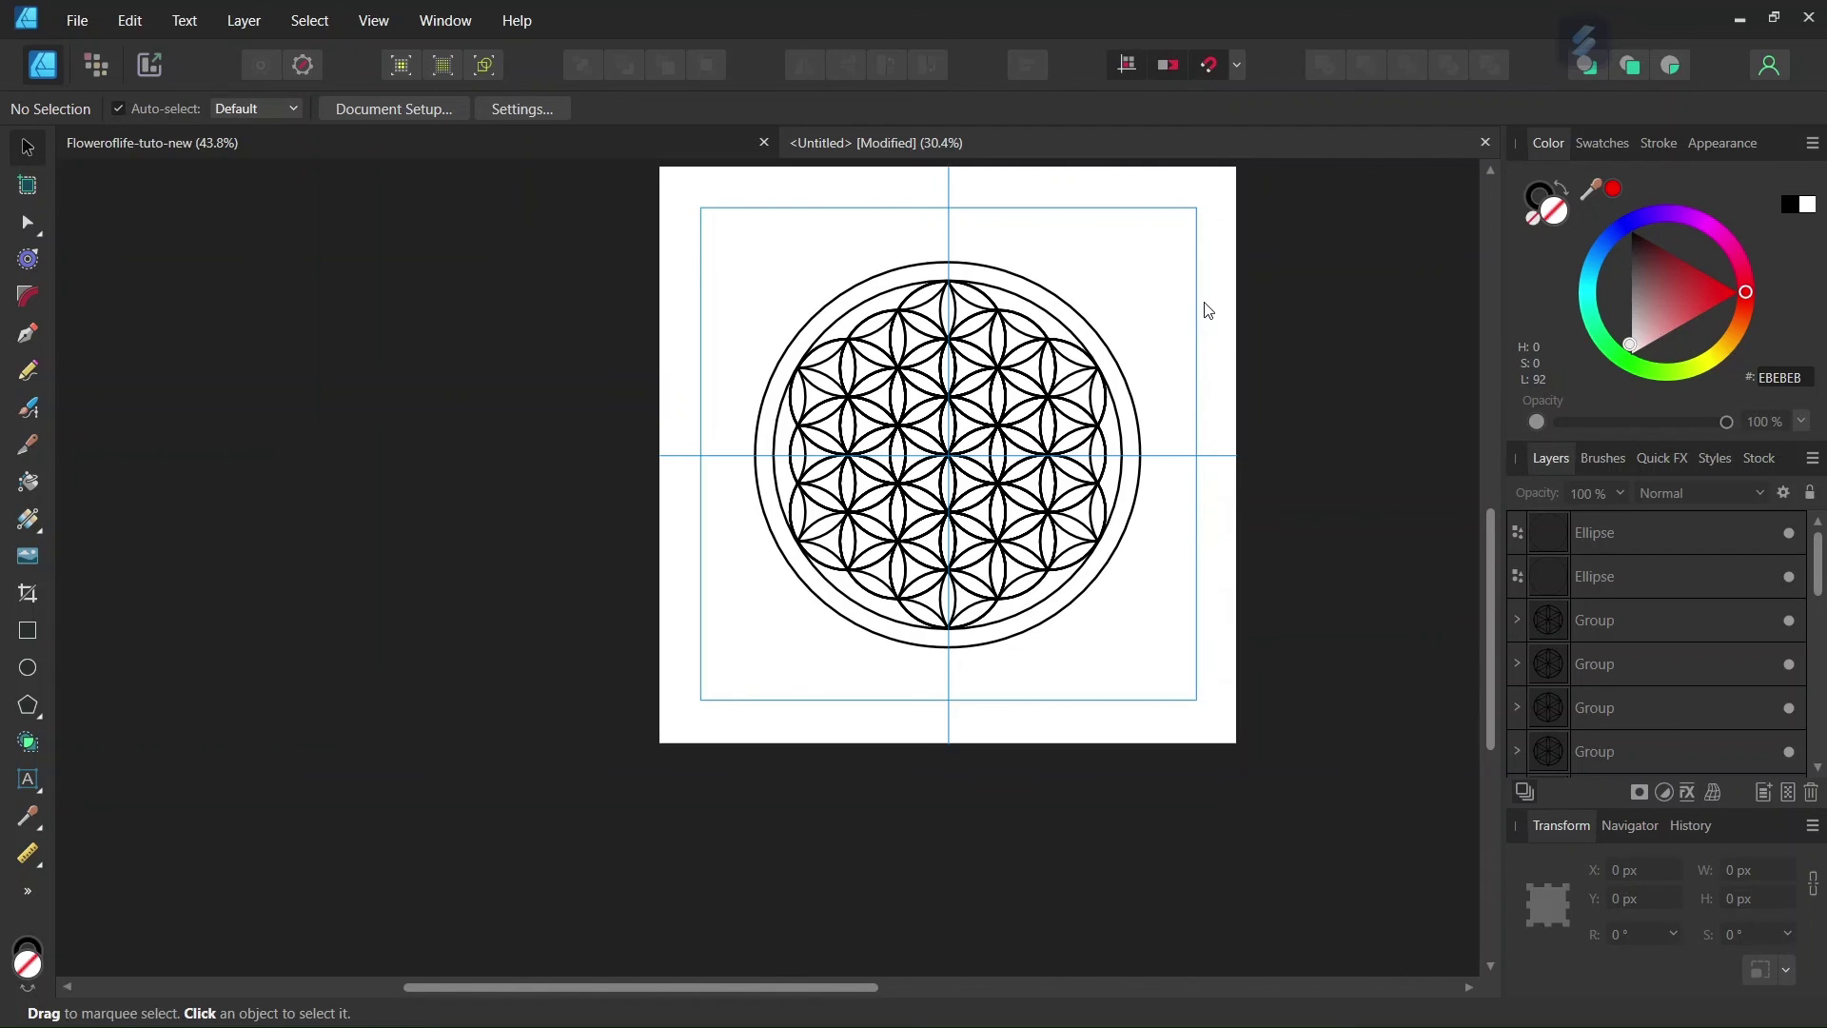
scroll(1258, 299, up, 2)
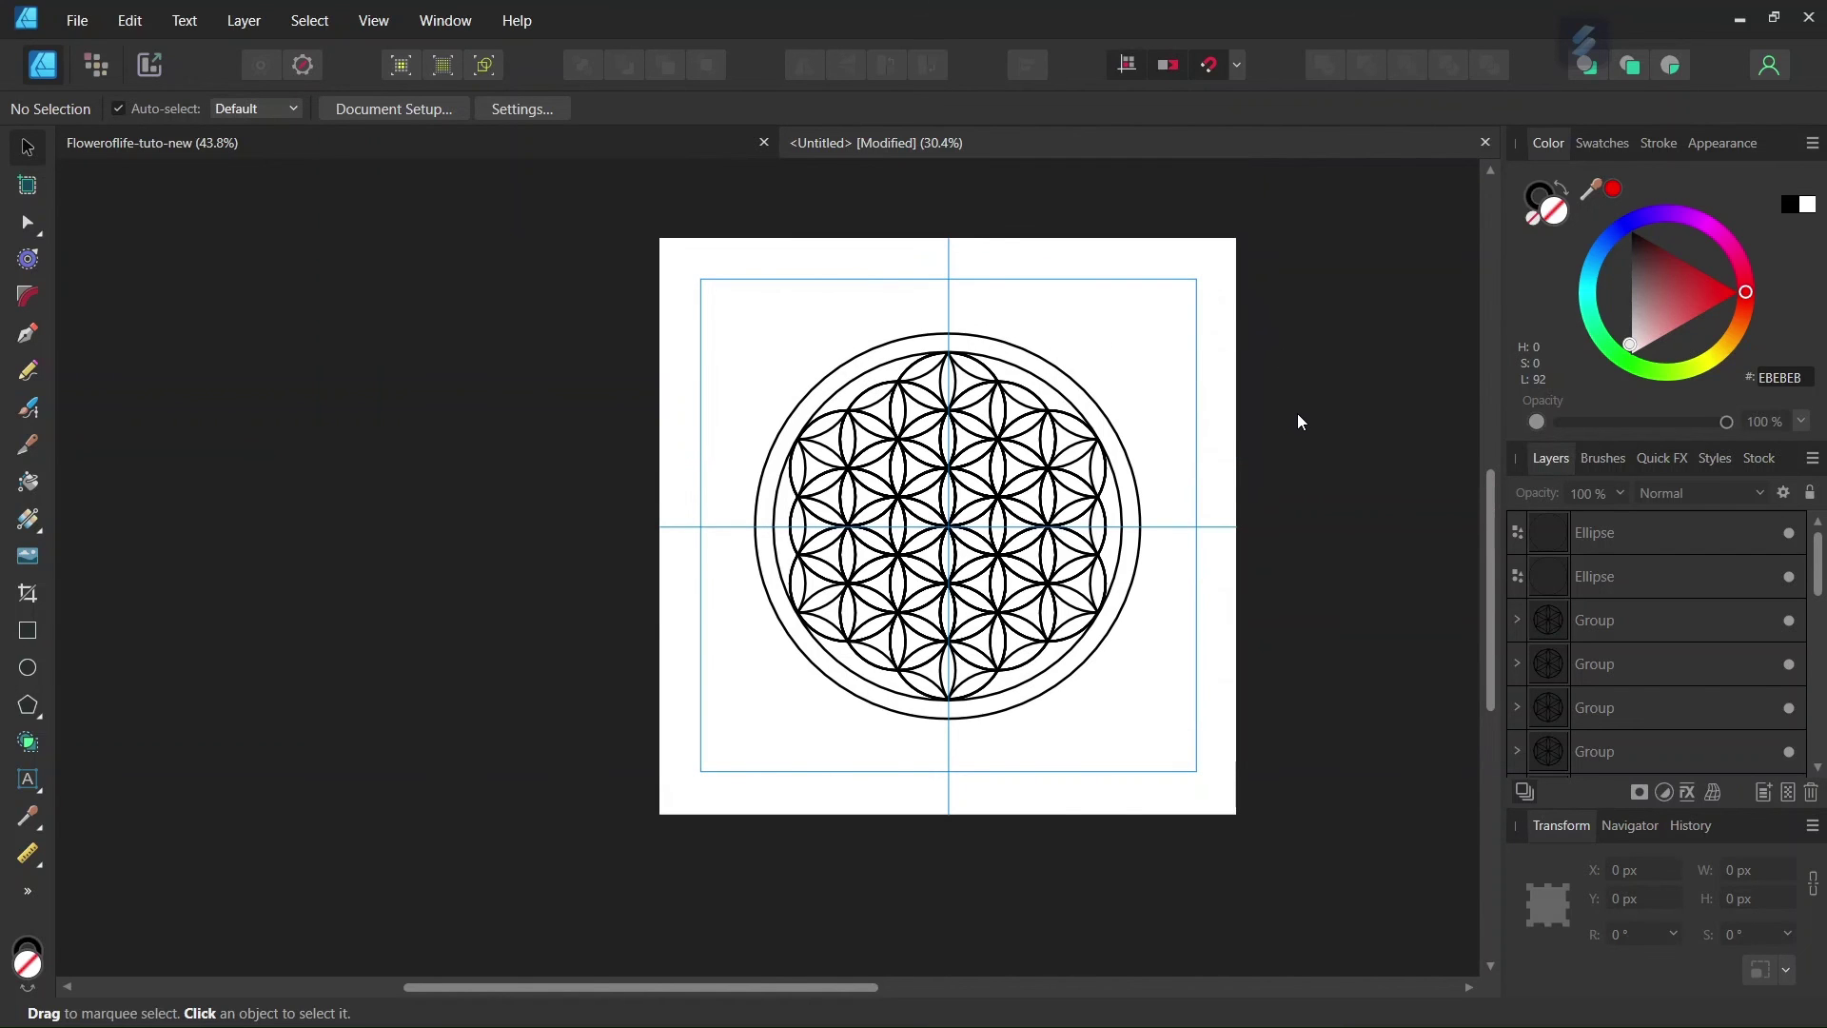
scroll(1298, 415, up, 1)
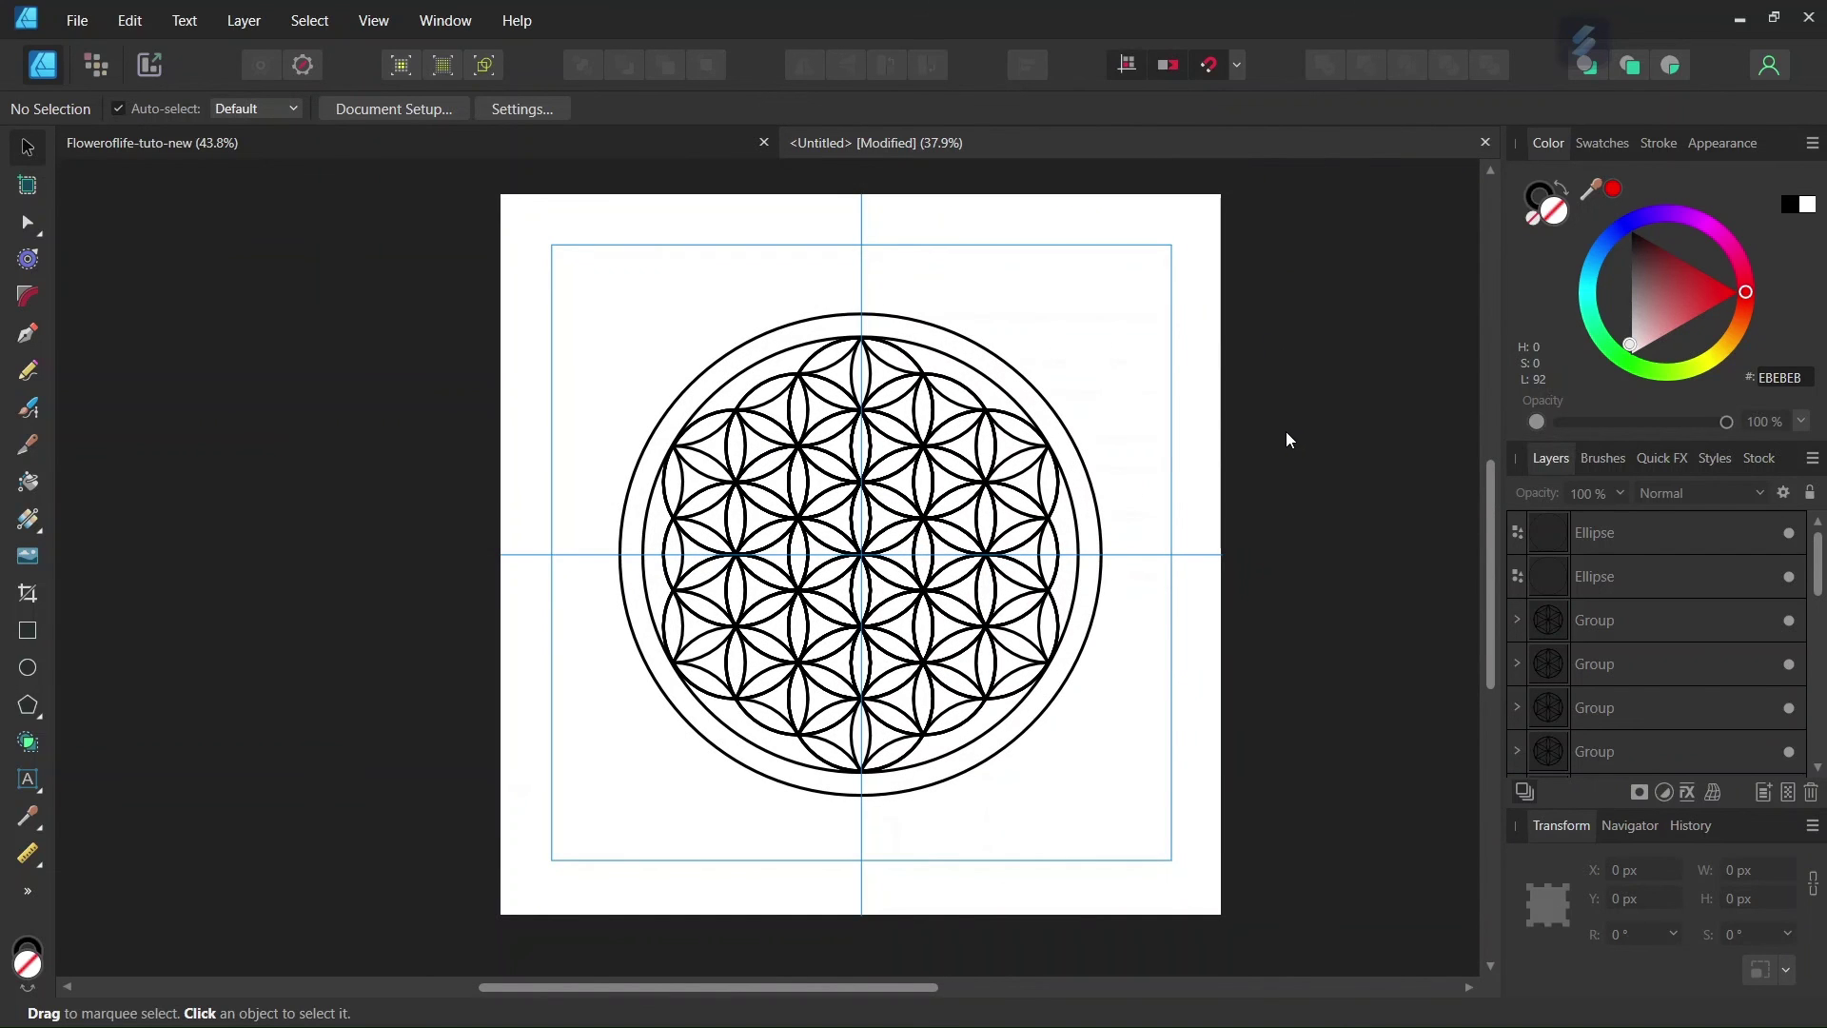